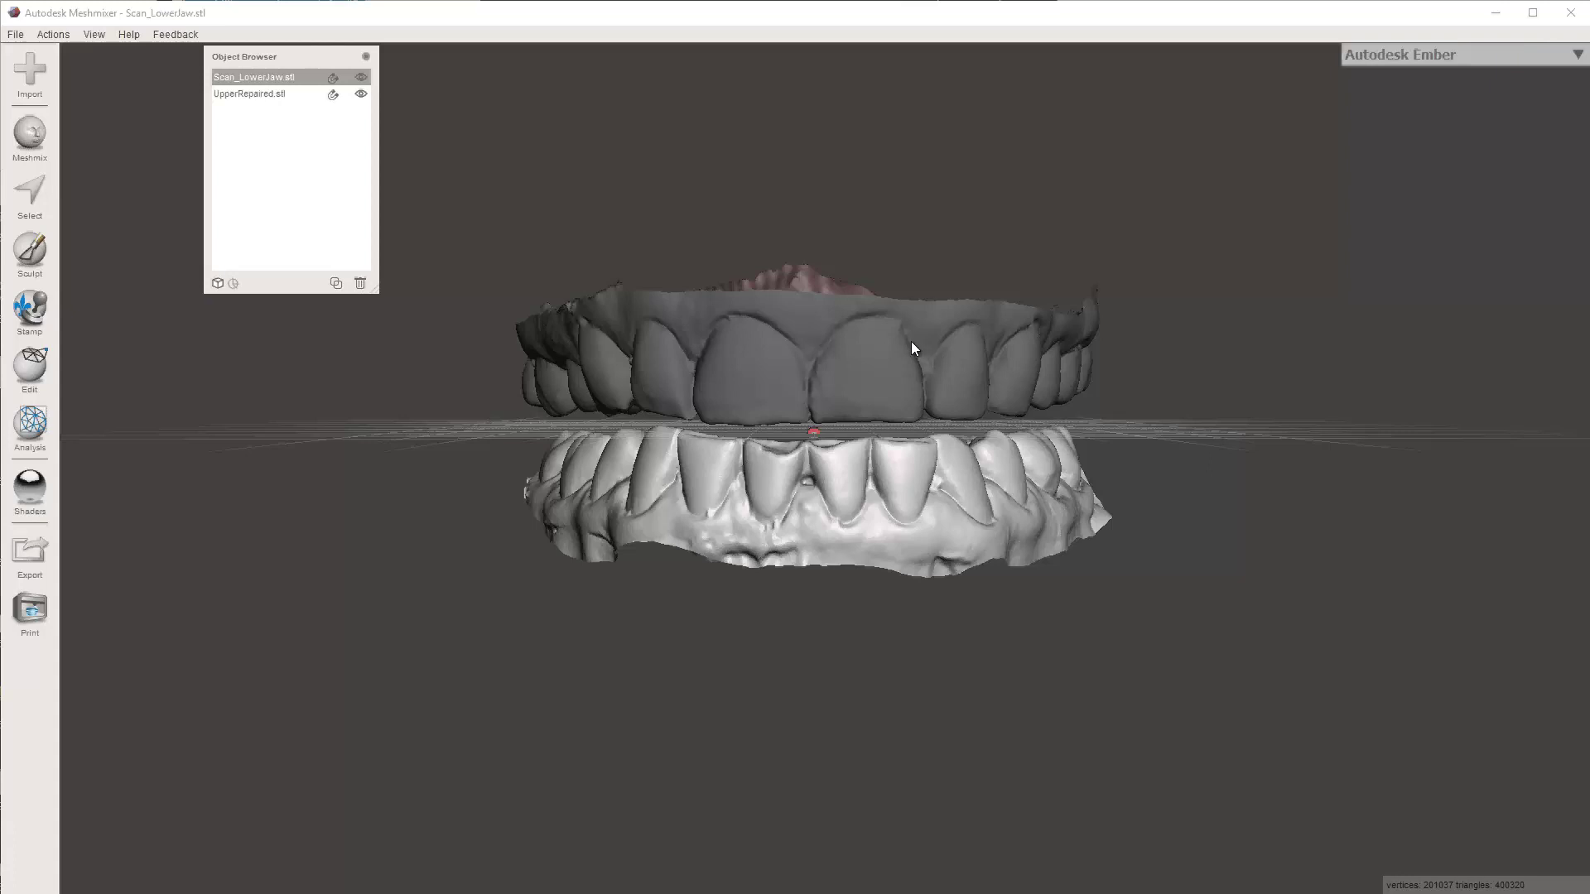
Zoom, pan and orbit around the jaw scans to view them edge-on and from above
{"action": "scroll", "coordinate": [911, 341], "scroll_direction": "up", "scroll_amount": 3}
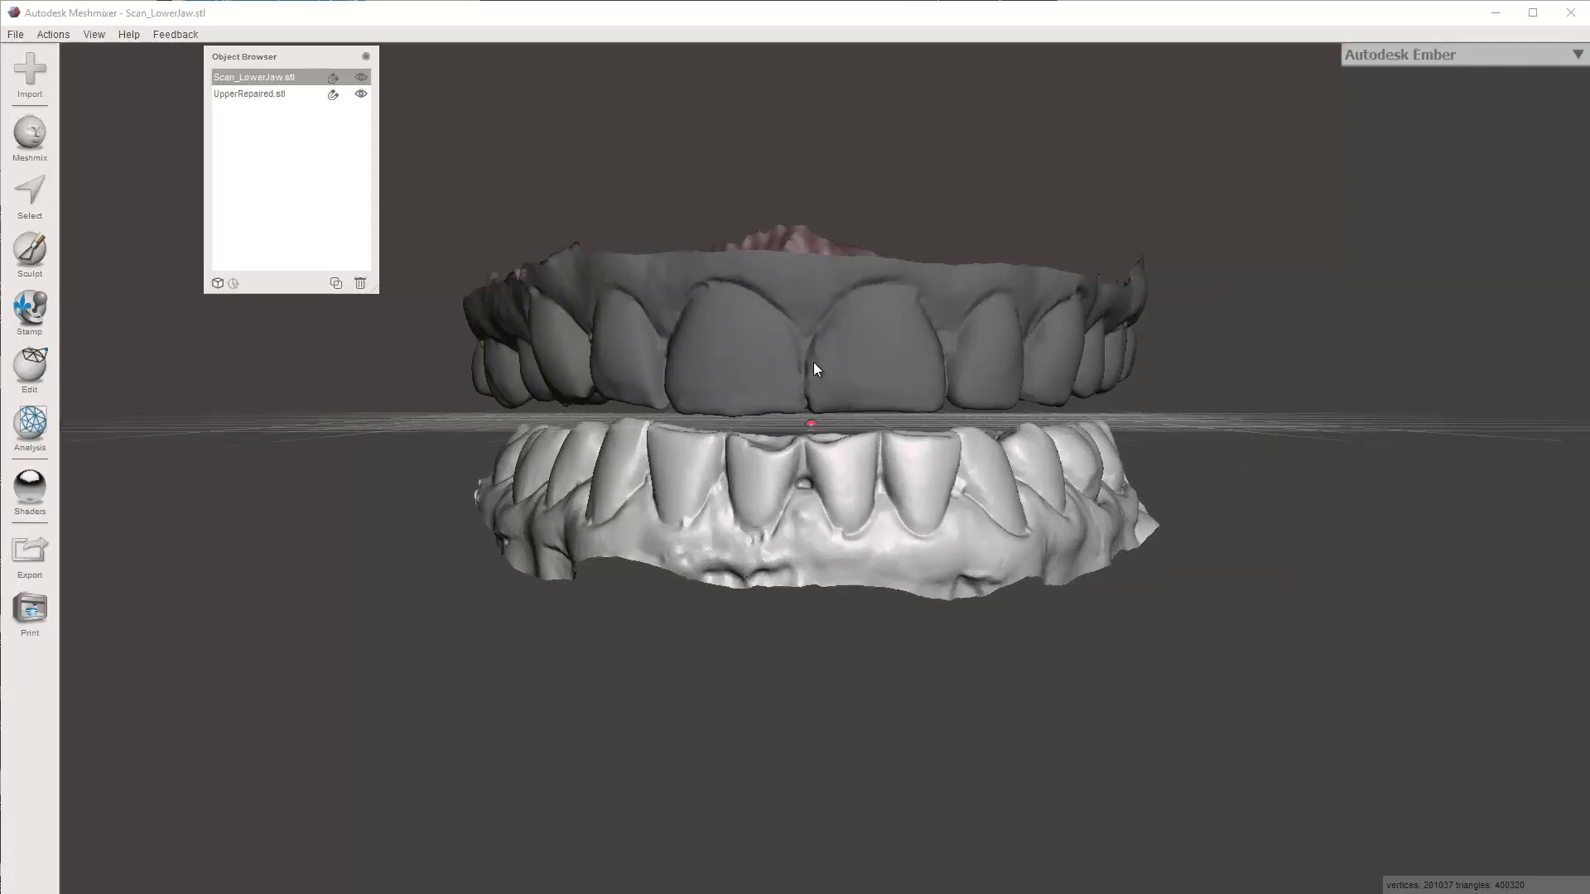
{"action": "scroll", "coordinate": [819, 368], "scroll_direction": "up", "scroll_amount": 3}
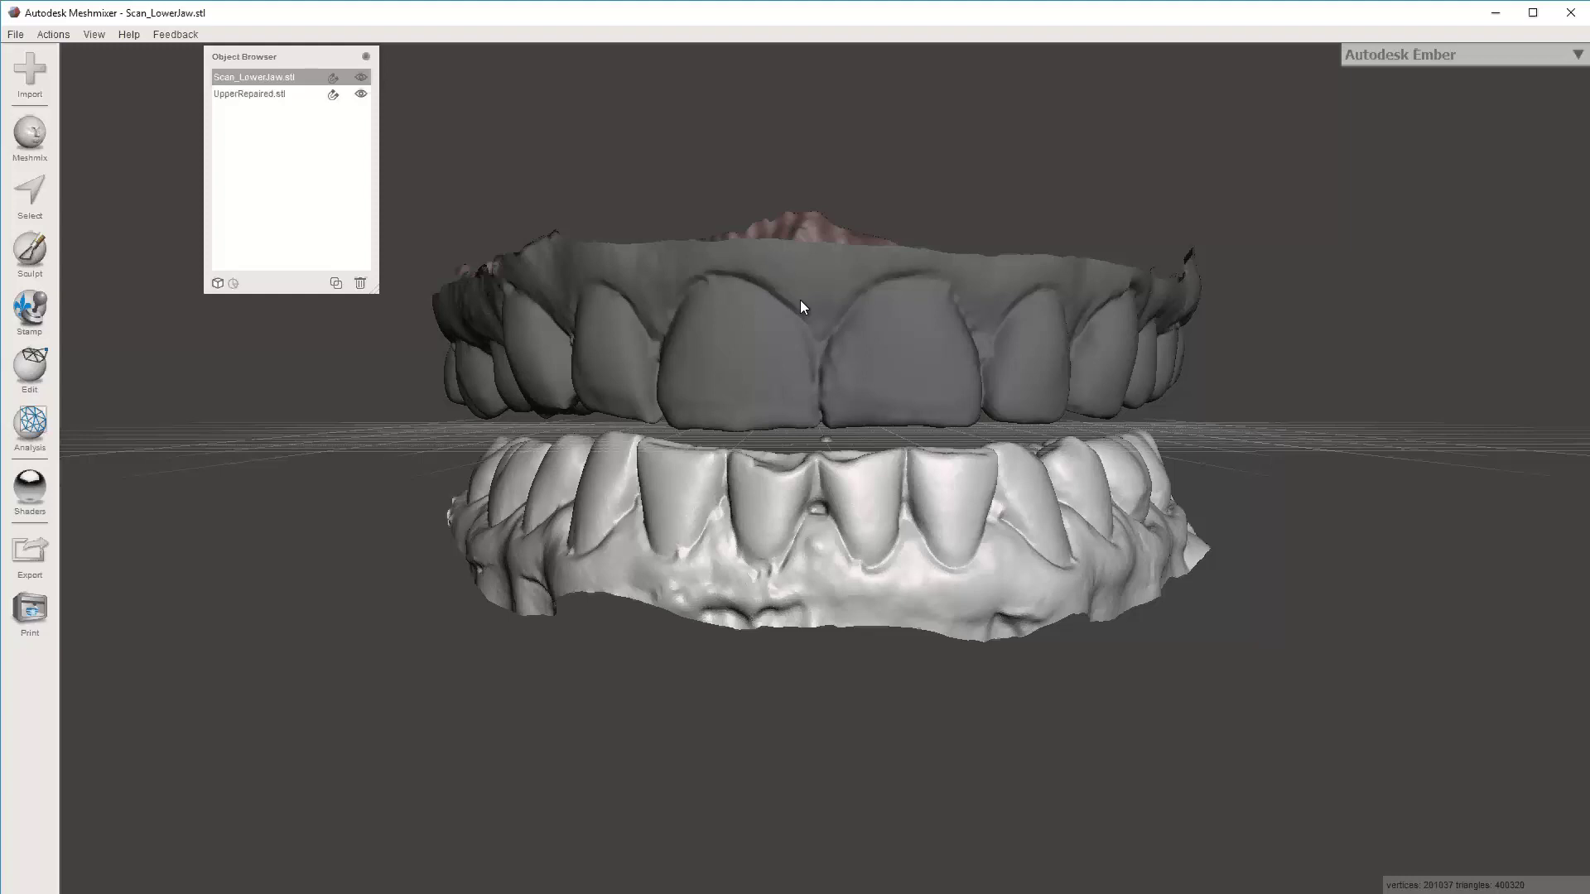
{"action": "mouse_move", "coordinate": [770, 321]}
{"action": "middle_mouse_down"}
{"action": "mouse_move", "coordinate": [773, 275]}
{"action": "mouse_move", "coordinate": [743, 346]}
{"action": "mouse_move", "coordinate": [753, 320]}
{"action": "middle_mouse_up"}
{"action": "right_click_drag", "start_coordinate": [753, 325], "coordinate": [755, 286]}
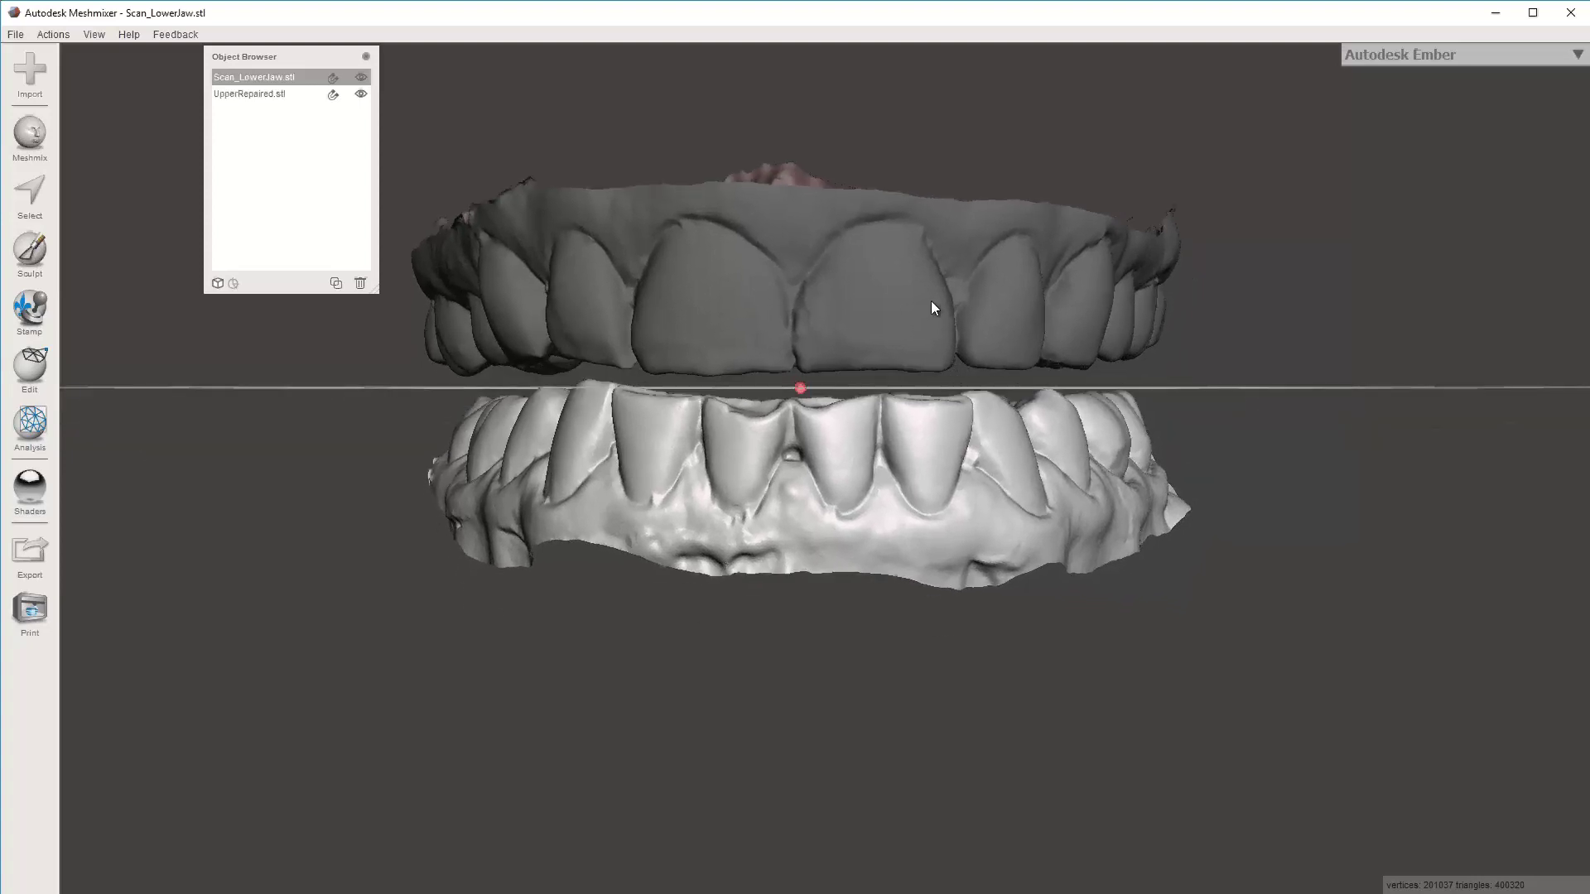
{"action": "right_click_drag", "start_coordinate": [931, 303], "coordinate": [826, 287]}
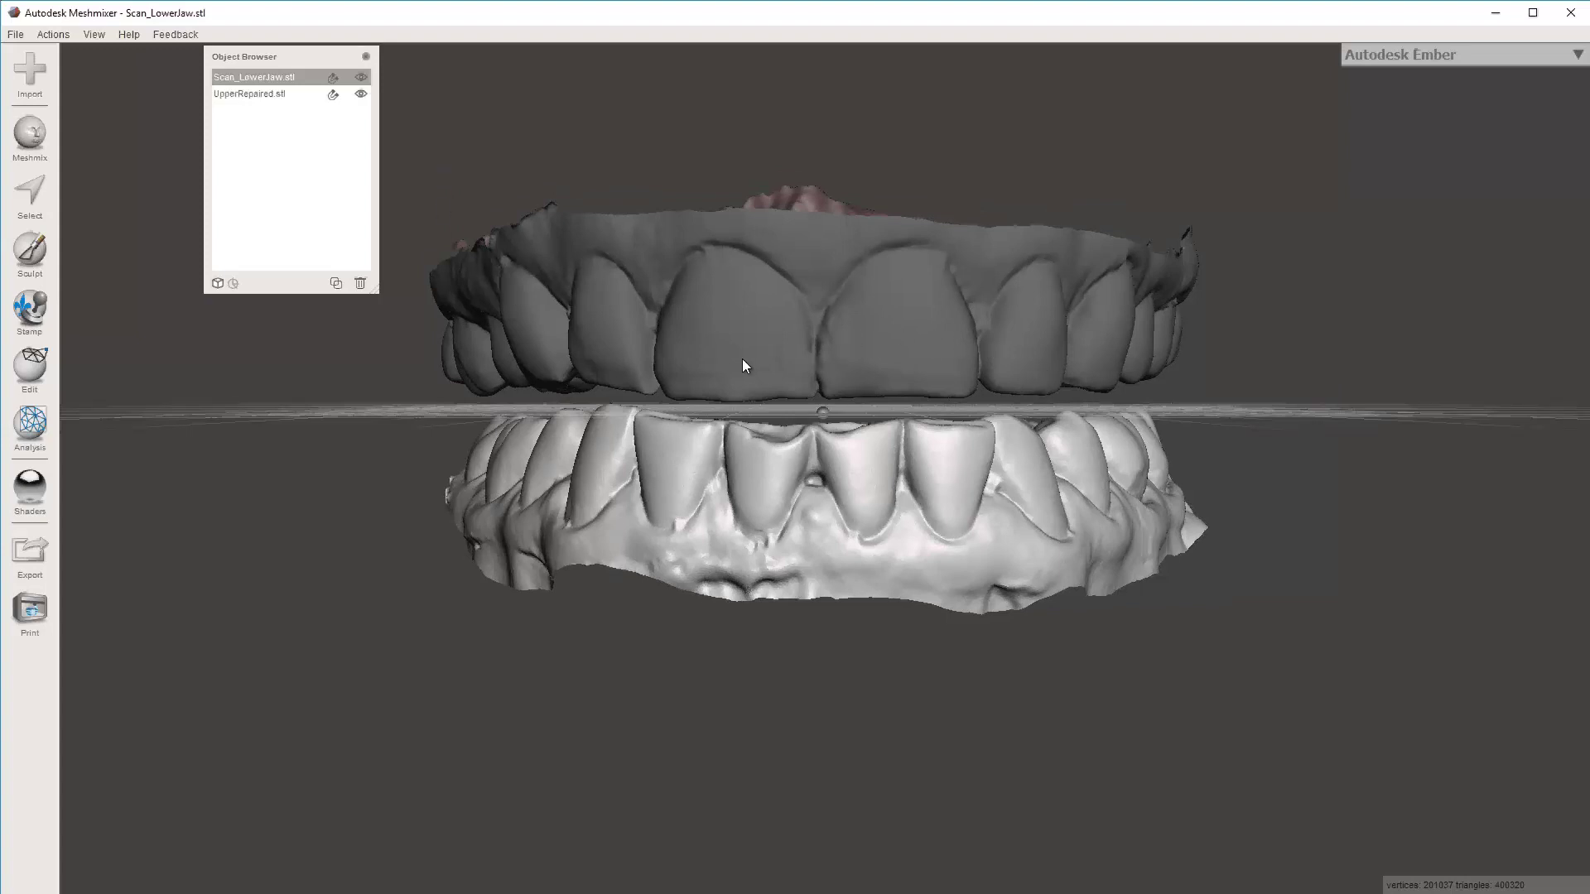
{"action": "right_click_drag", "start_coordinate": [781, 350], "coordinate": [885, 365]}
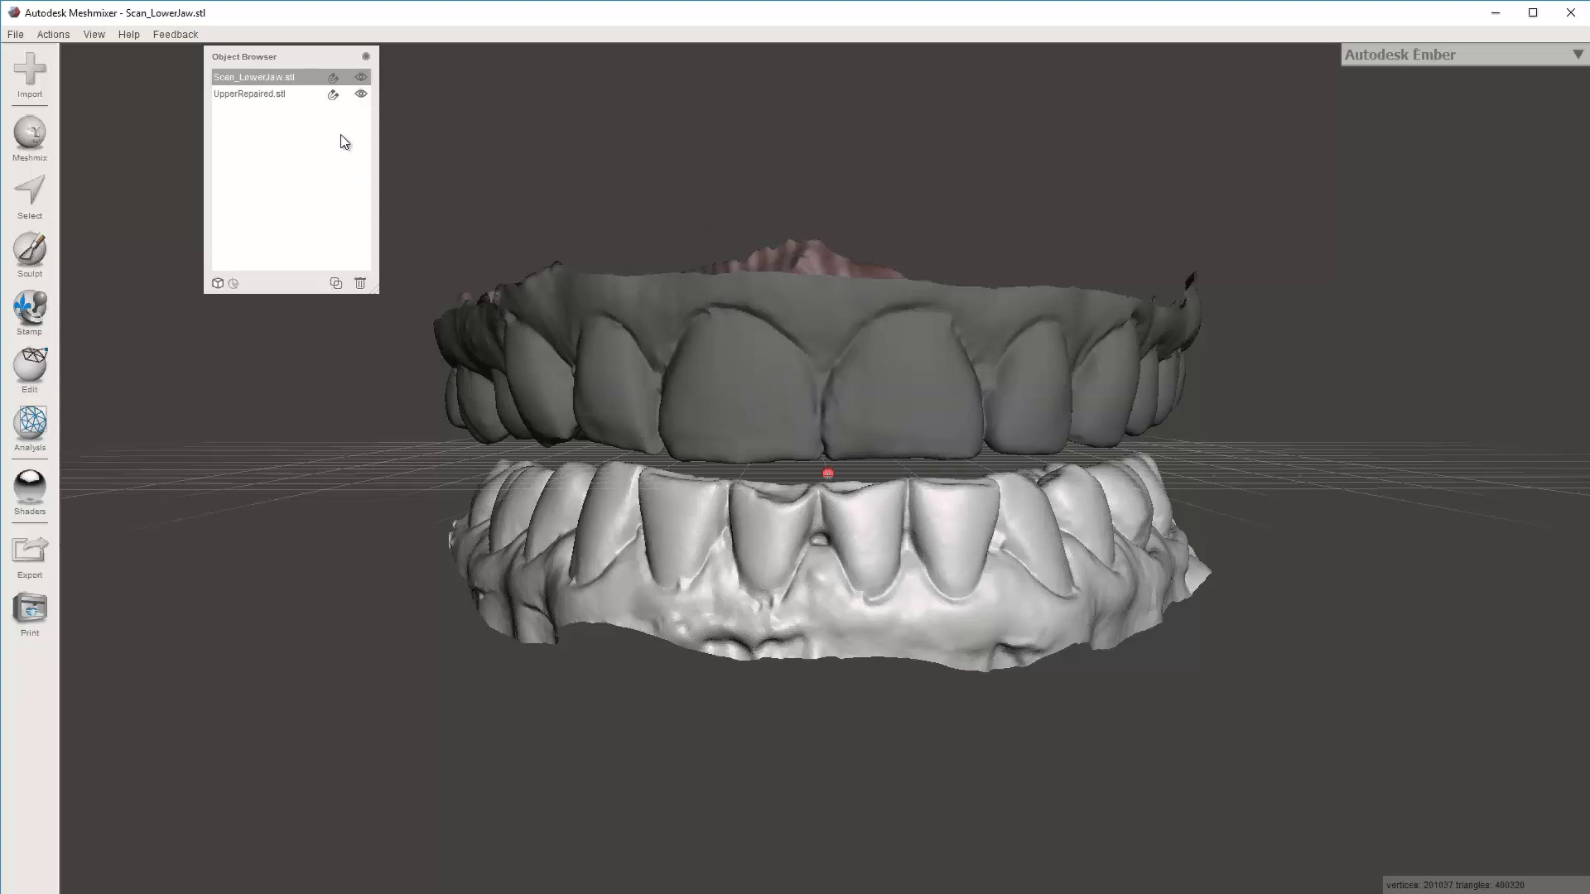
Hide the lower jaw and rotate UpperRepaired.stl about its X axis
{"action": "left_click", "coordinate": [361, 78]}
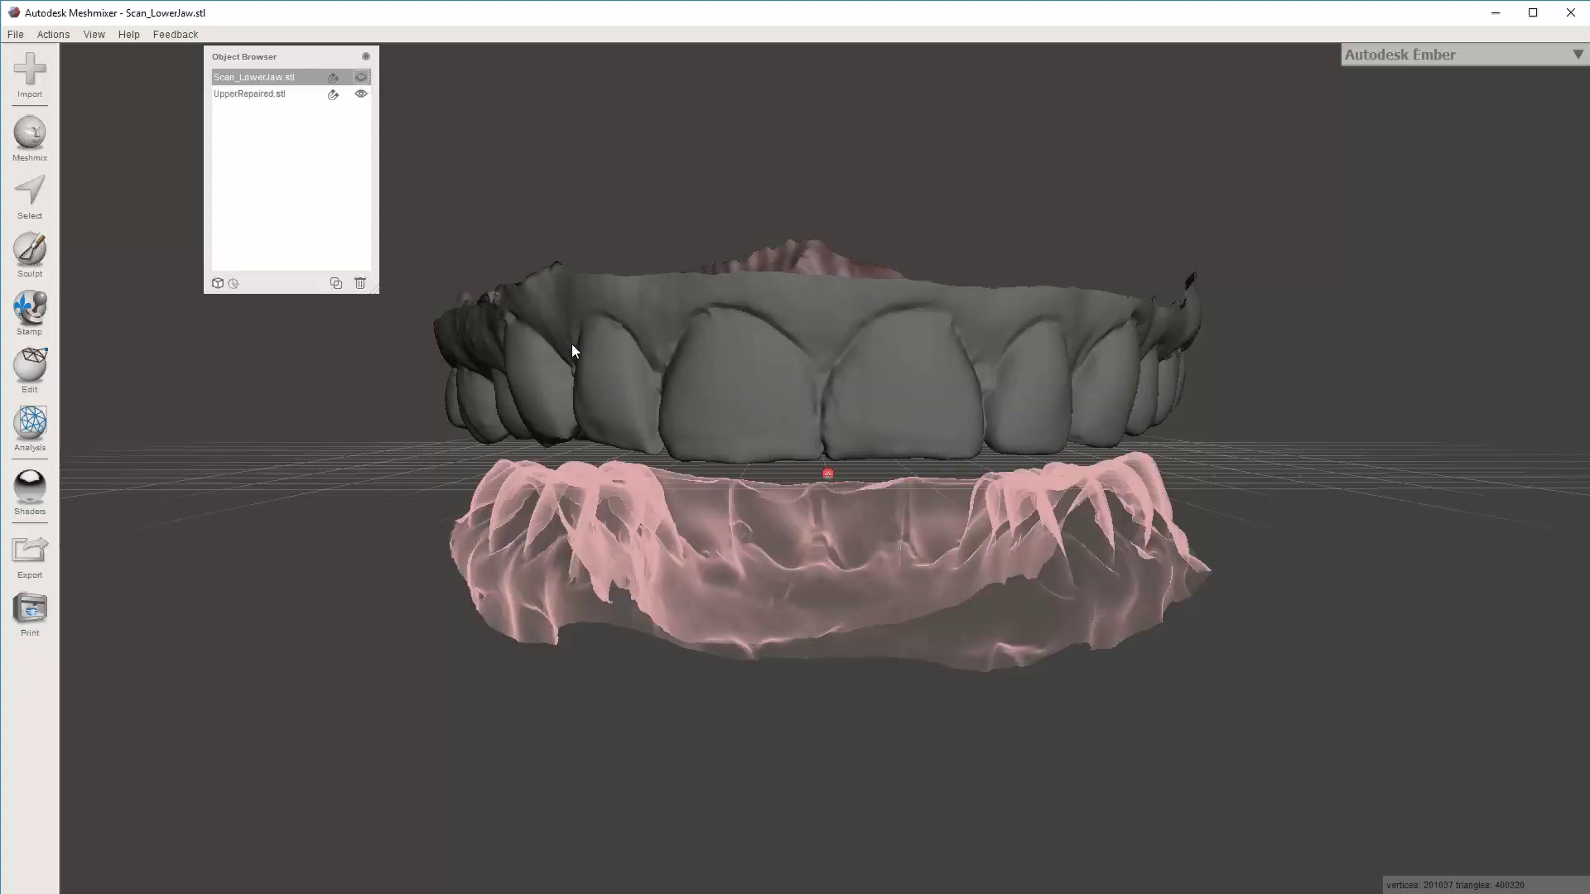
{"action": "right_click_drag", "start_coordinate": [573, 345], "coordinate": [922, 403]}
{"action": "left_click", "coordinate": [878, 420]}
{"action": "key", "text": "ctrl+t"}
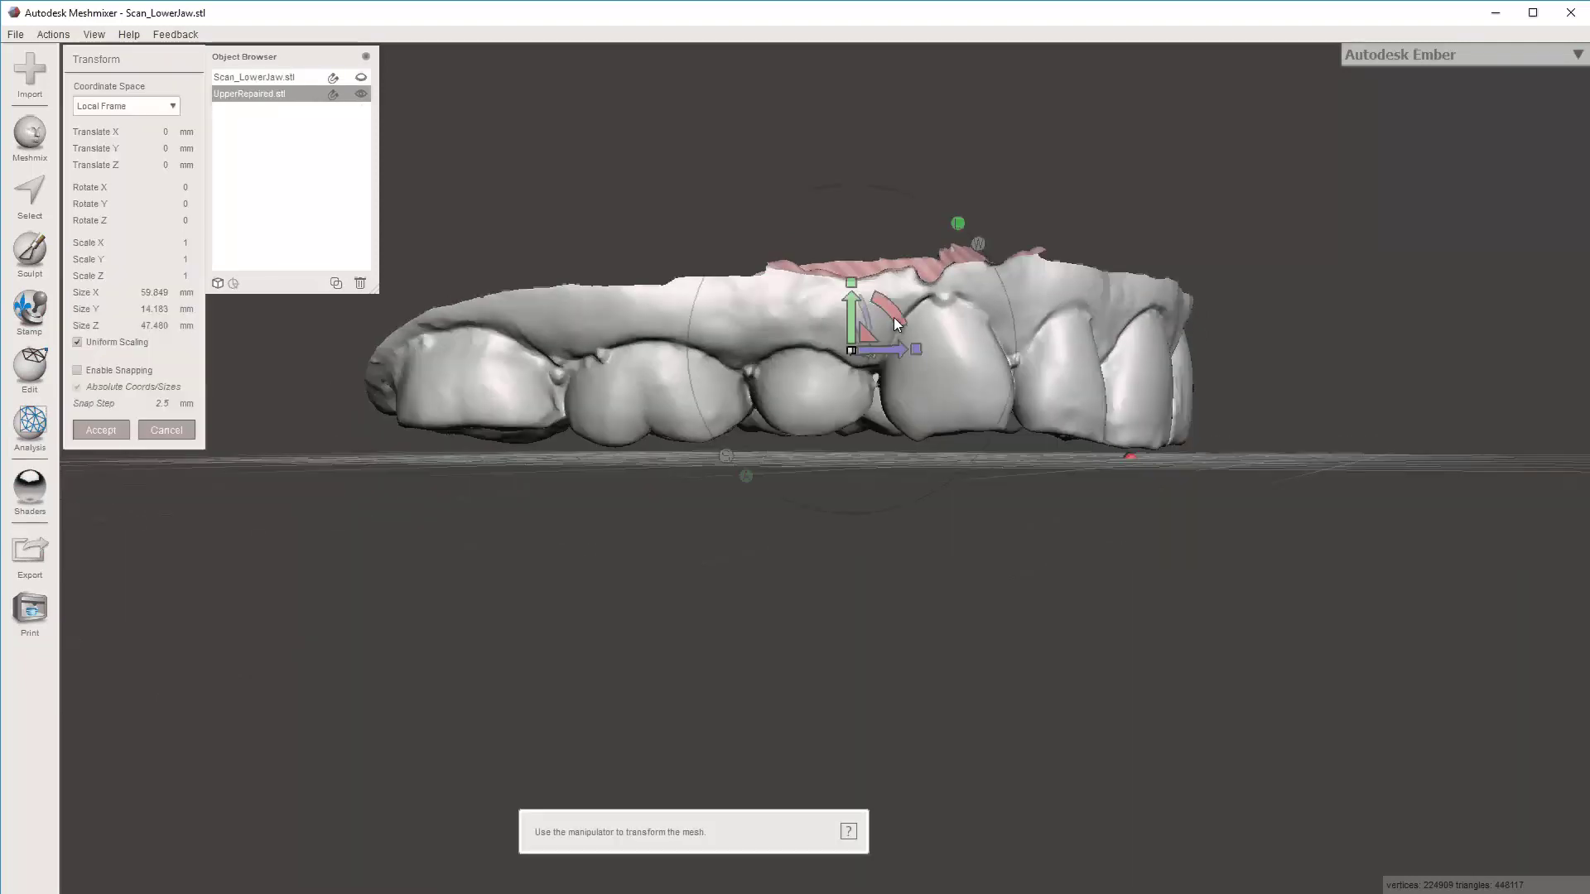
{"action": "left_click_drag", "start_coordinate": [894, 320], "coordinate": [952, 356]}
{"action": "right_click_drag", "start_coordinate": [1381, 470], "coordinate": [901, 515]}
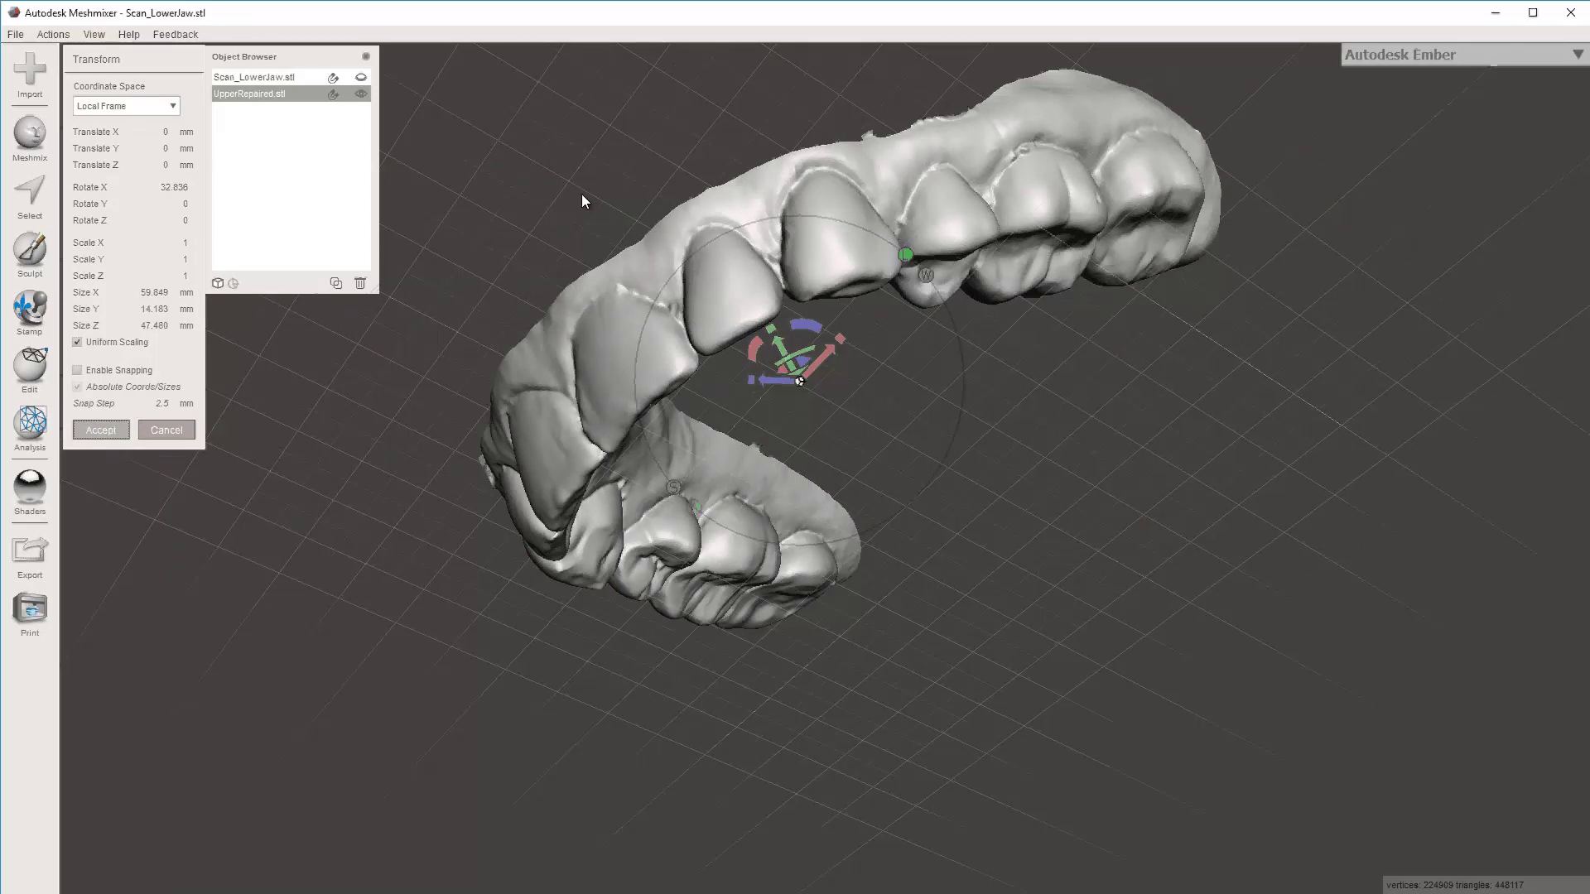
Reapply Transform to the upper jaw so it sits upright in its original orientation
{"action": "right_click_drag", "start_coordinate": [590, 190], "coordinate": [568, 329]}
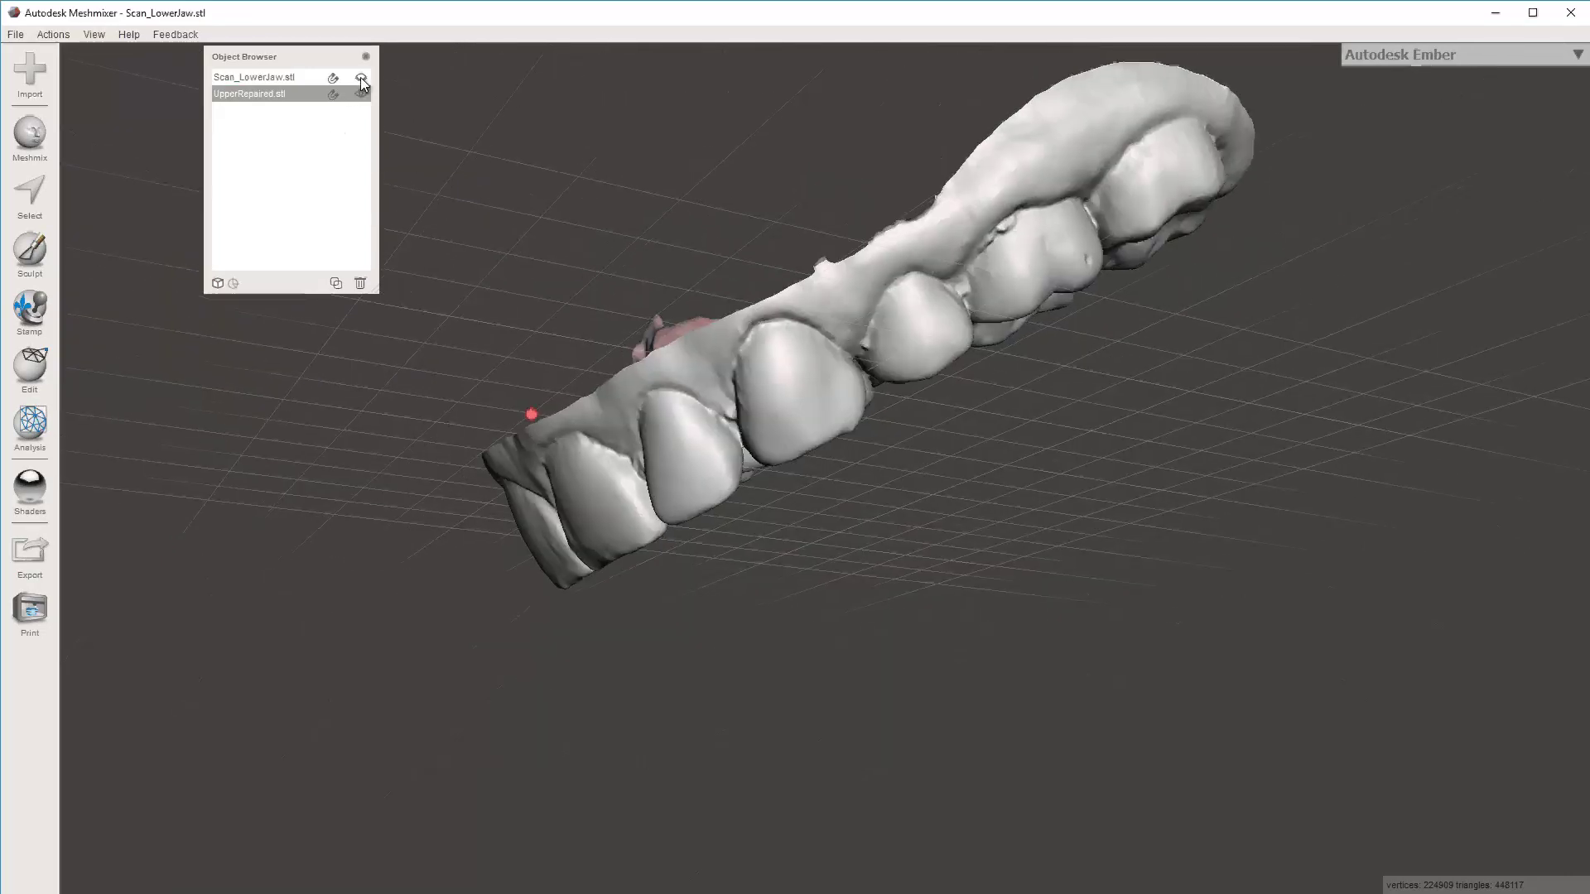
{"action": "right_click_drag", "start_coordinate": [853, 623], "coordinate": [722, 570]}
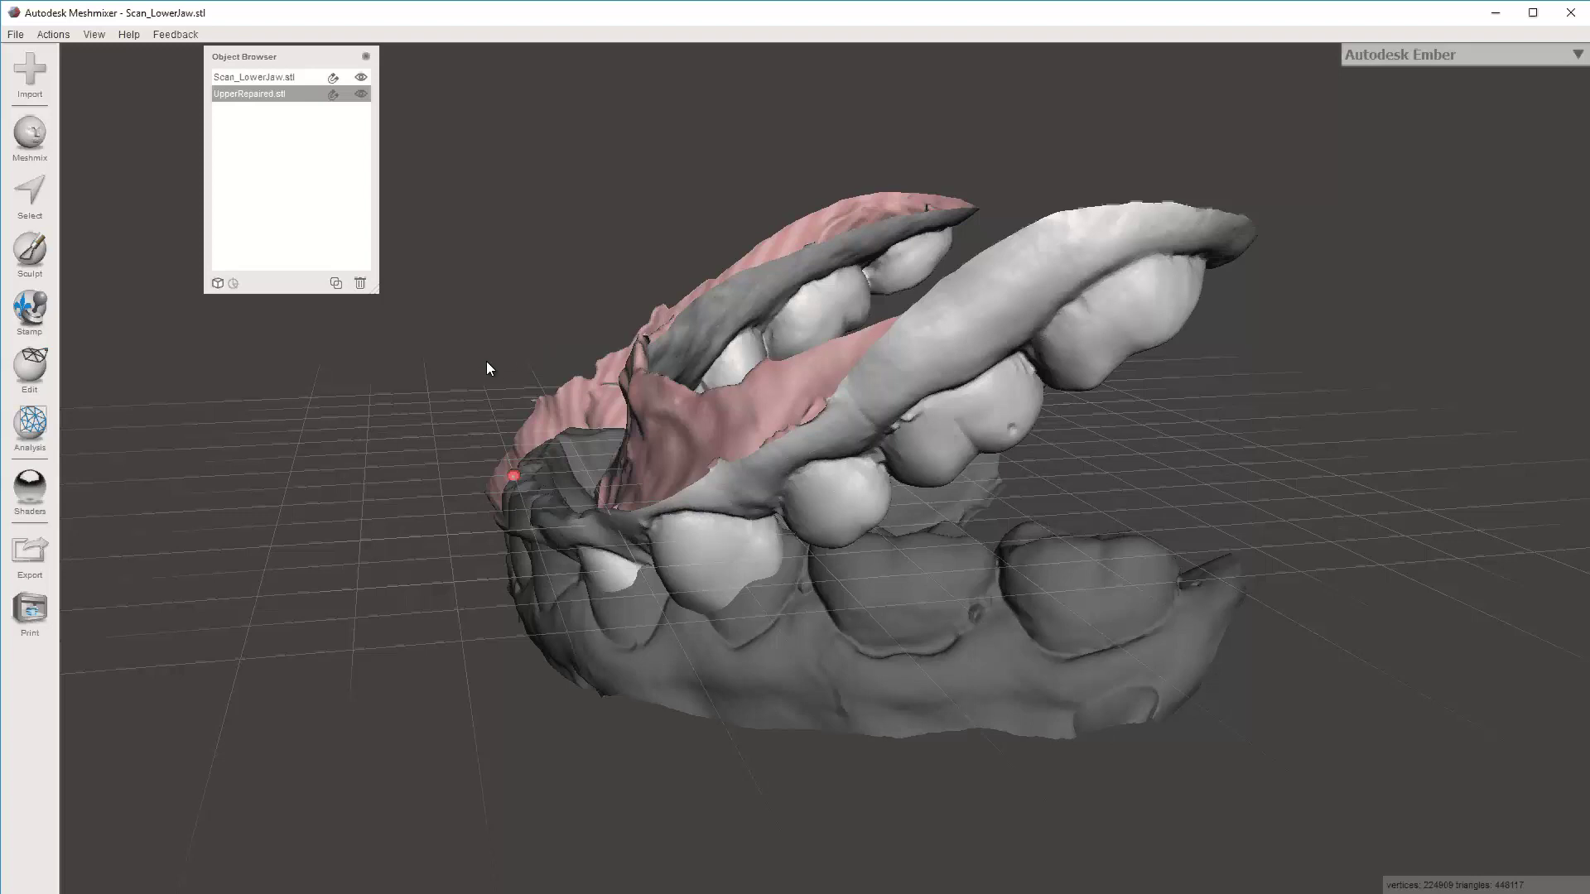
{"action": "right_click_drag", "start_coordinate": [564, 334], "coordinate": [438, 137]}
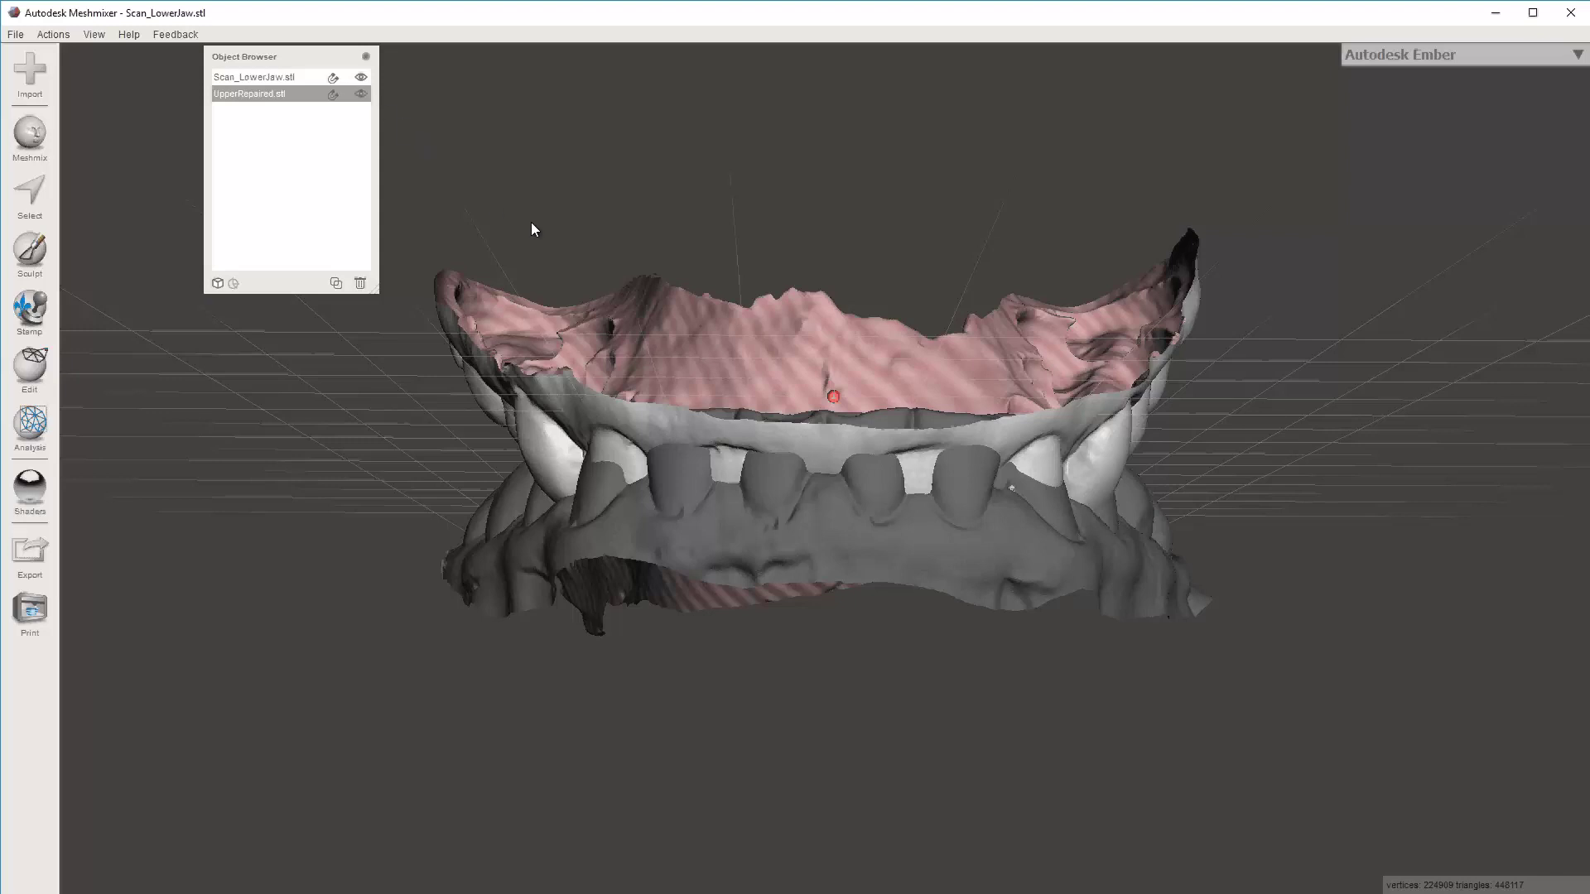
{"action": "key", "text": "t"}
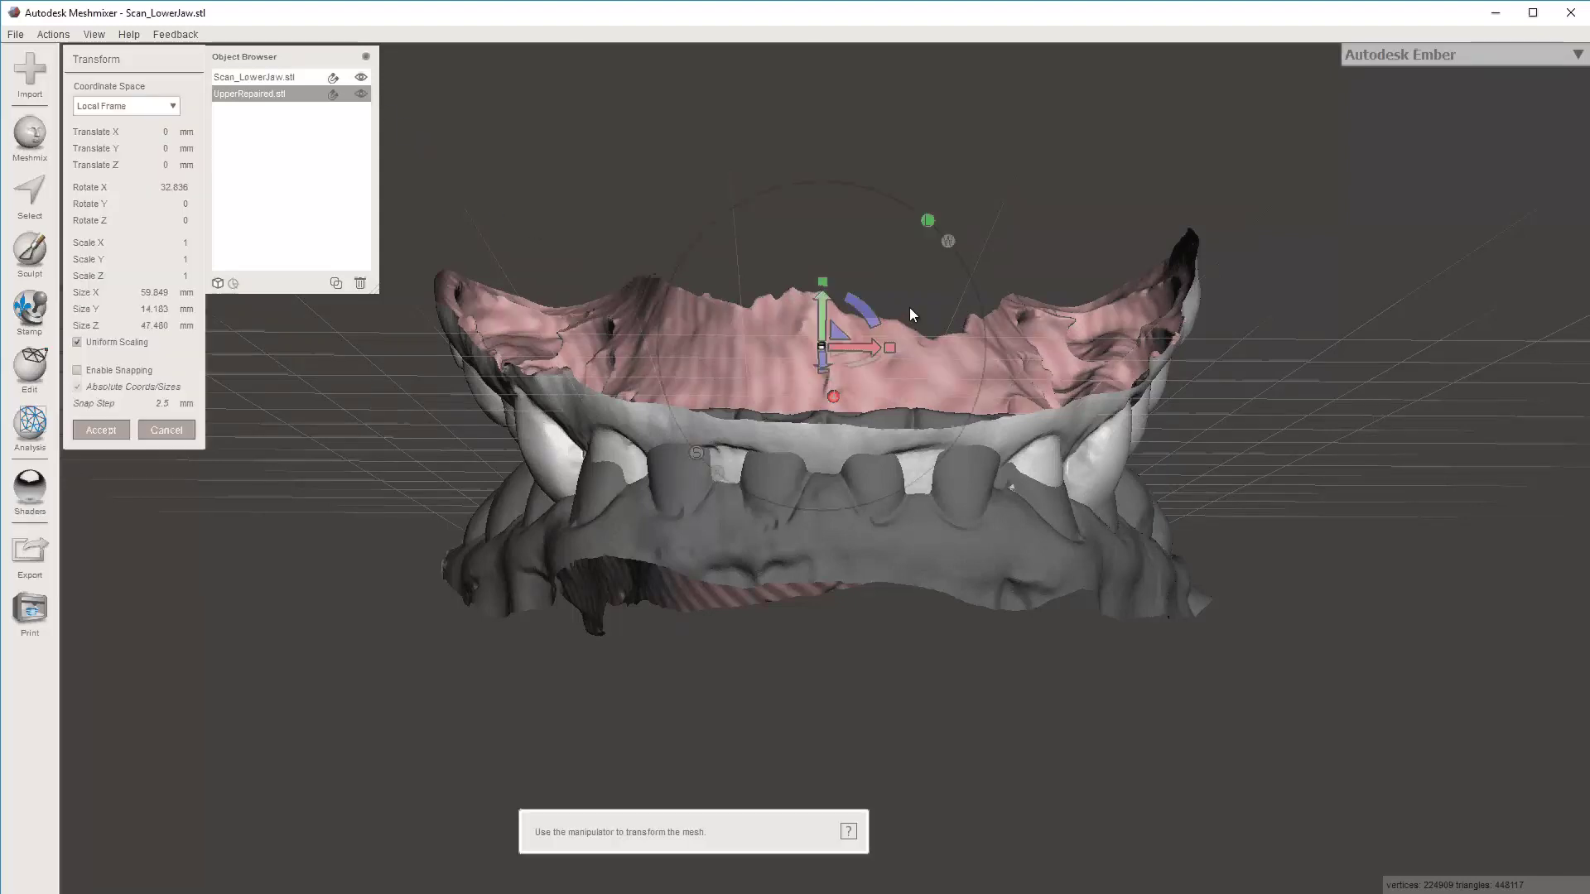
{"action": "right_click_drag", "start_coordinate": [807, 264], "coordinate": [546, 252]}
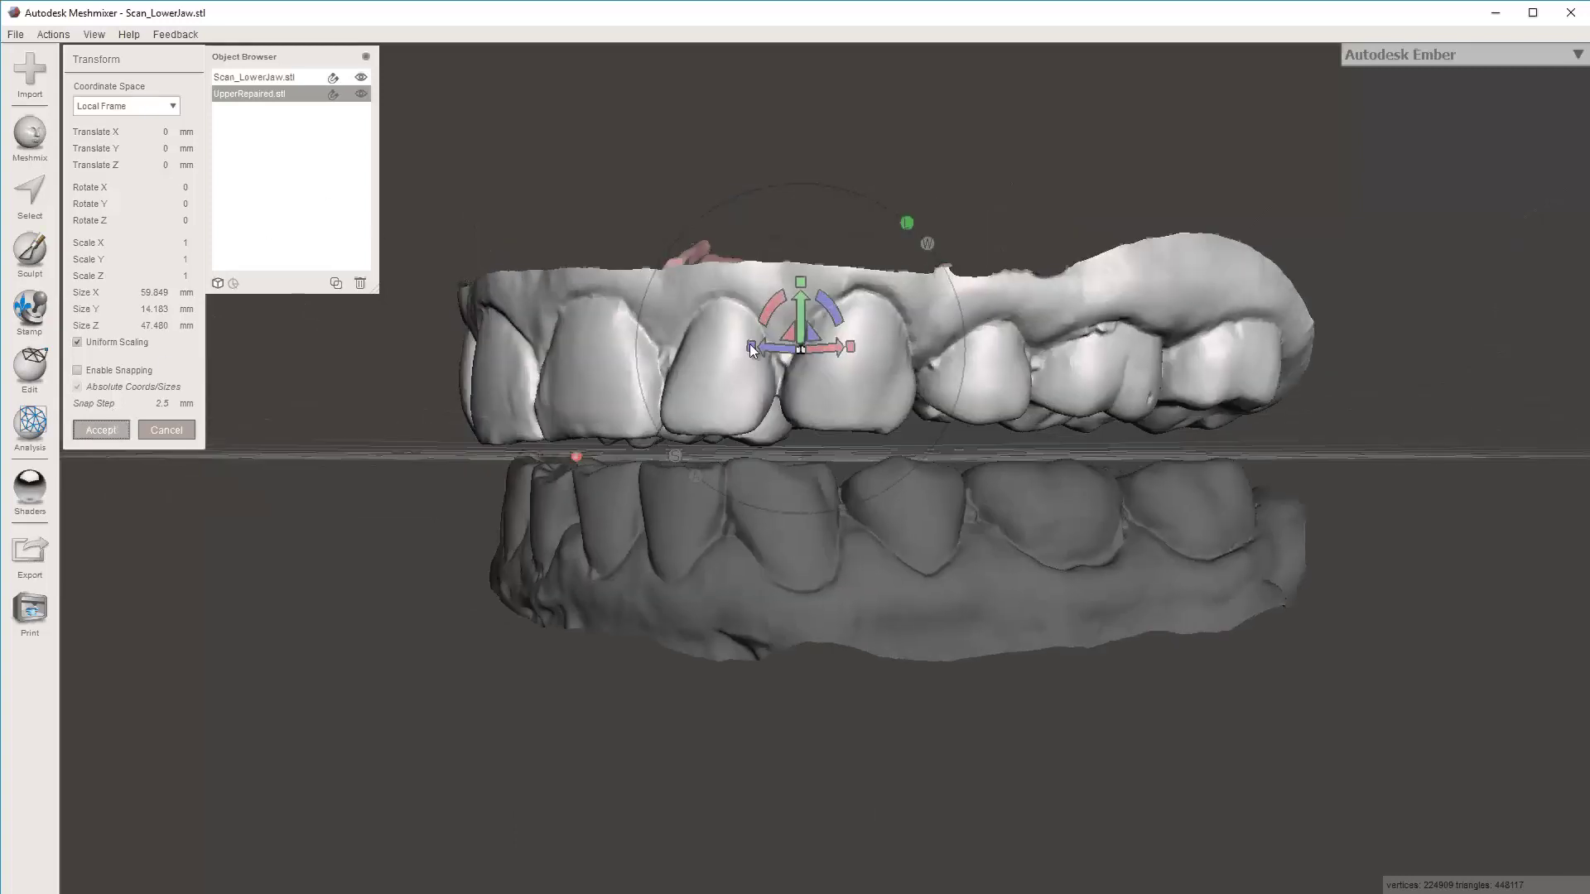
{"action": "key", "text": "Return"}
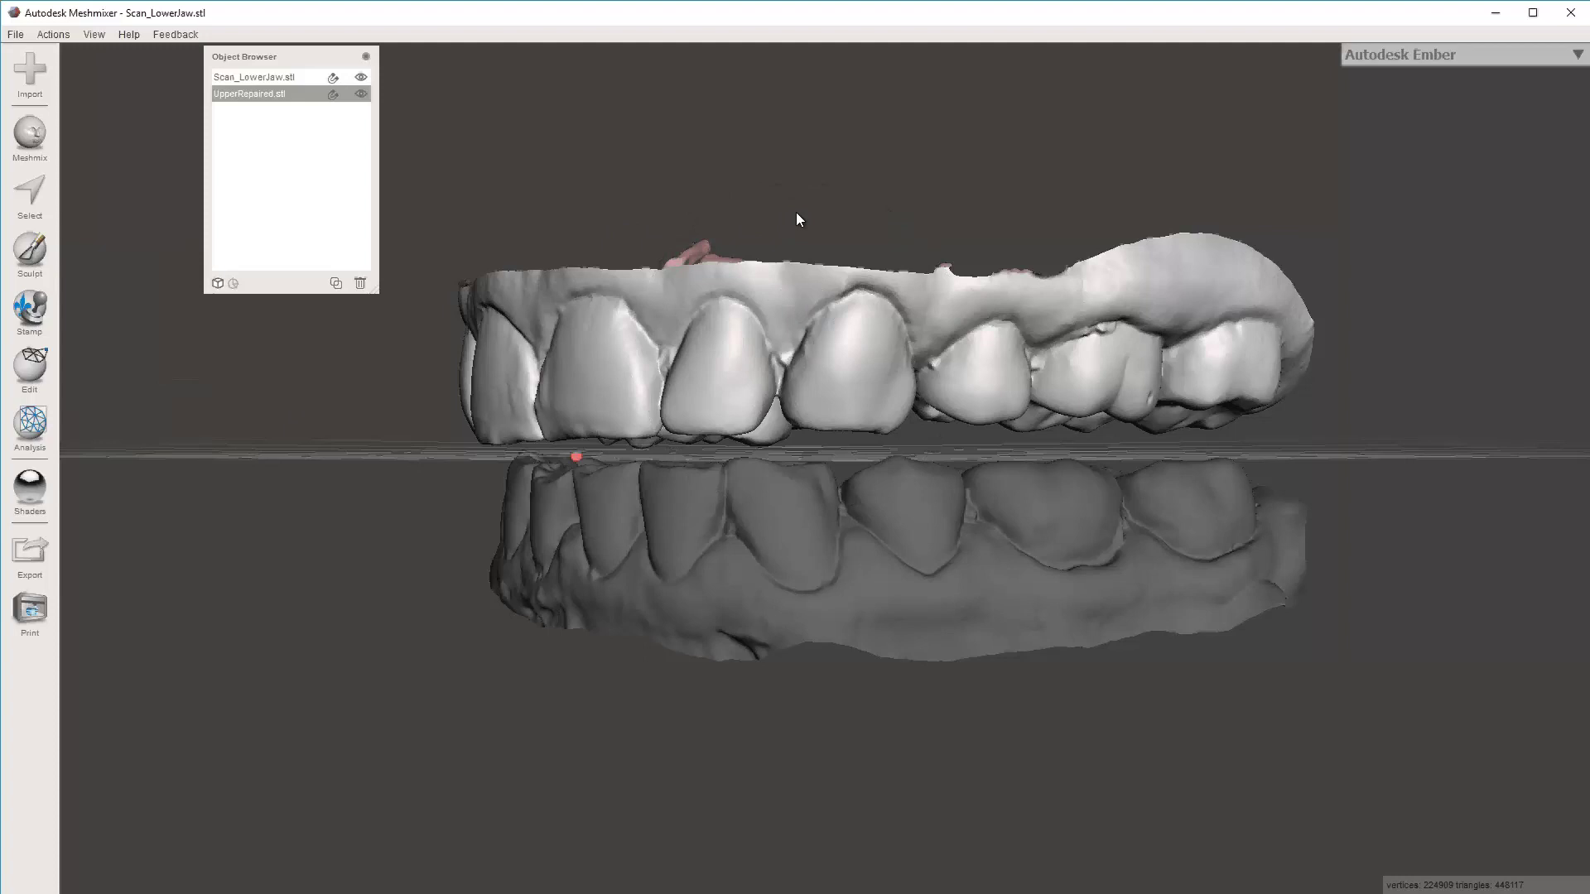
View the upper teeth's biting surfaces, add a box primitive, then delete it
{"action": "mouse_move", "coordinate": [796, 213]}
{"action": "right_mouse_down"}
{"action": "mouse_move", "coordinate": [757, 233]}
{"action": "mouse_move", "coordinate": [779, 215]}
{"action": "right_mouse_up"}
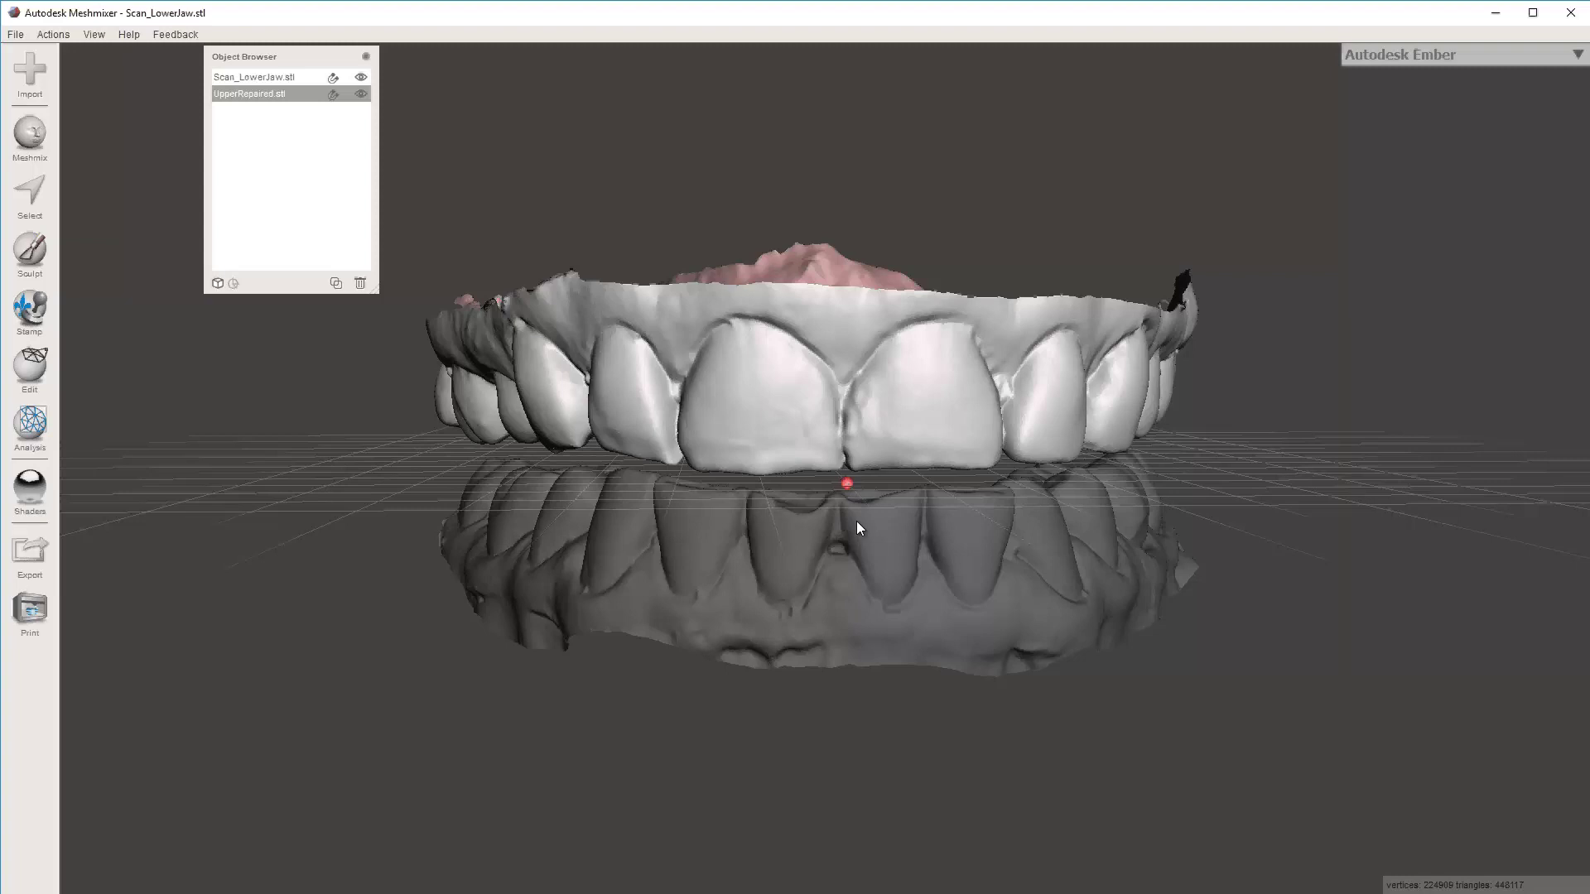
{"action": "left_click_drag", "start_coordinate": [856, 520], "coordinate": [828, 728]}
{"action": "right_click_drag", "start_coordinate": [830, 729], "coordinate": [800, 465]}
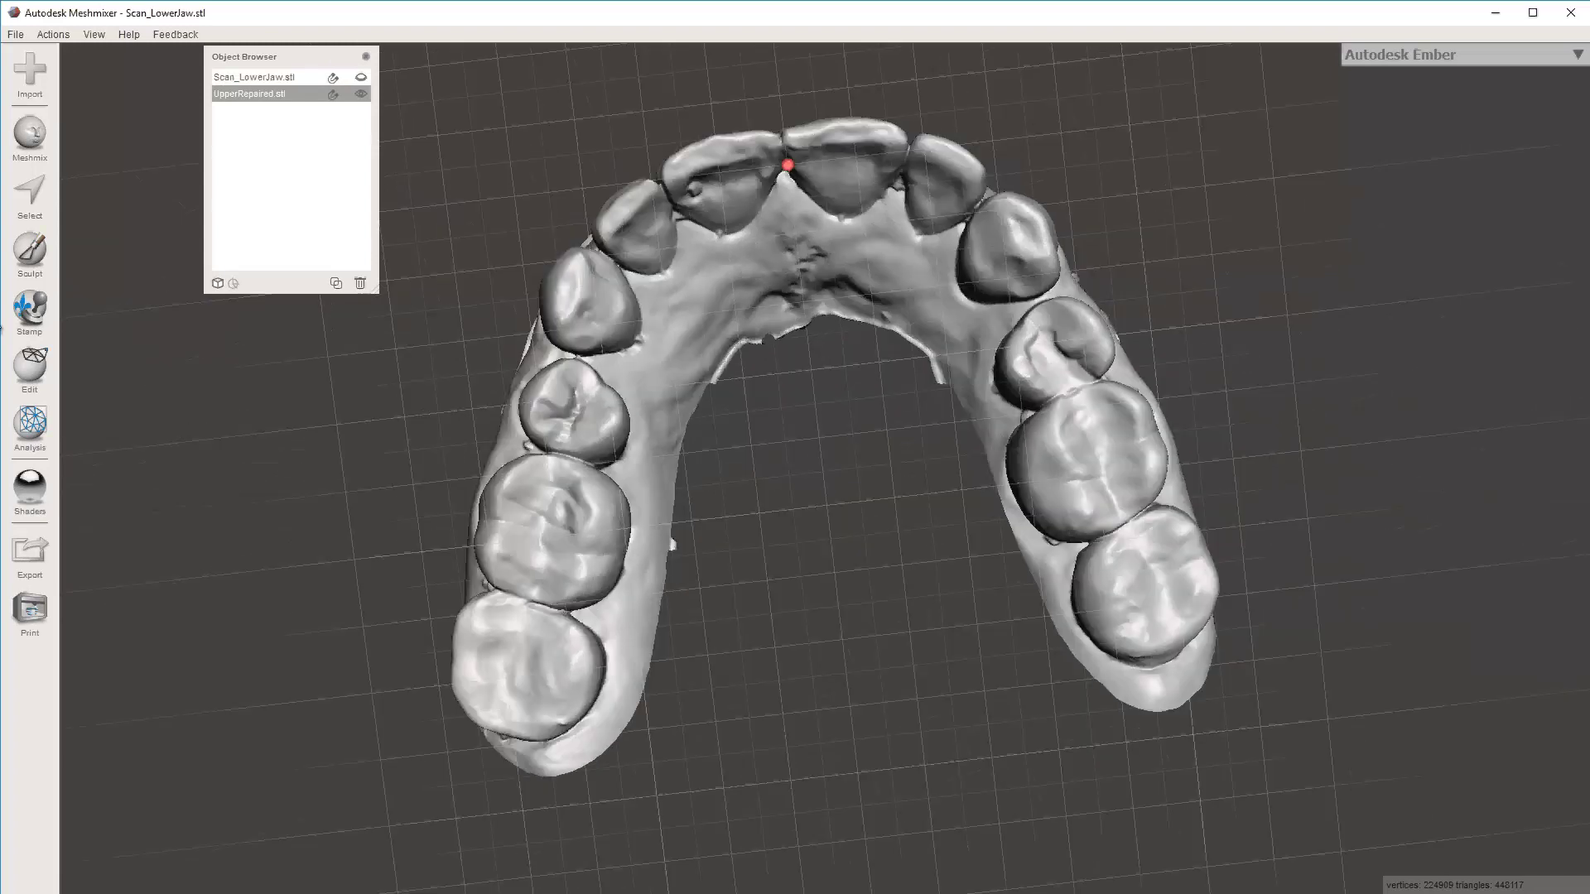
{"action": "left_click", "coordinate": [30, 134]}
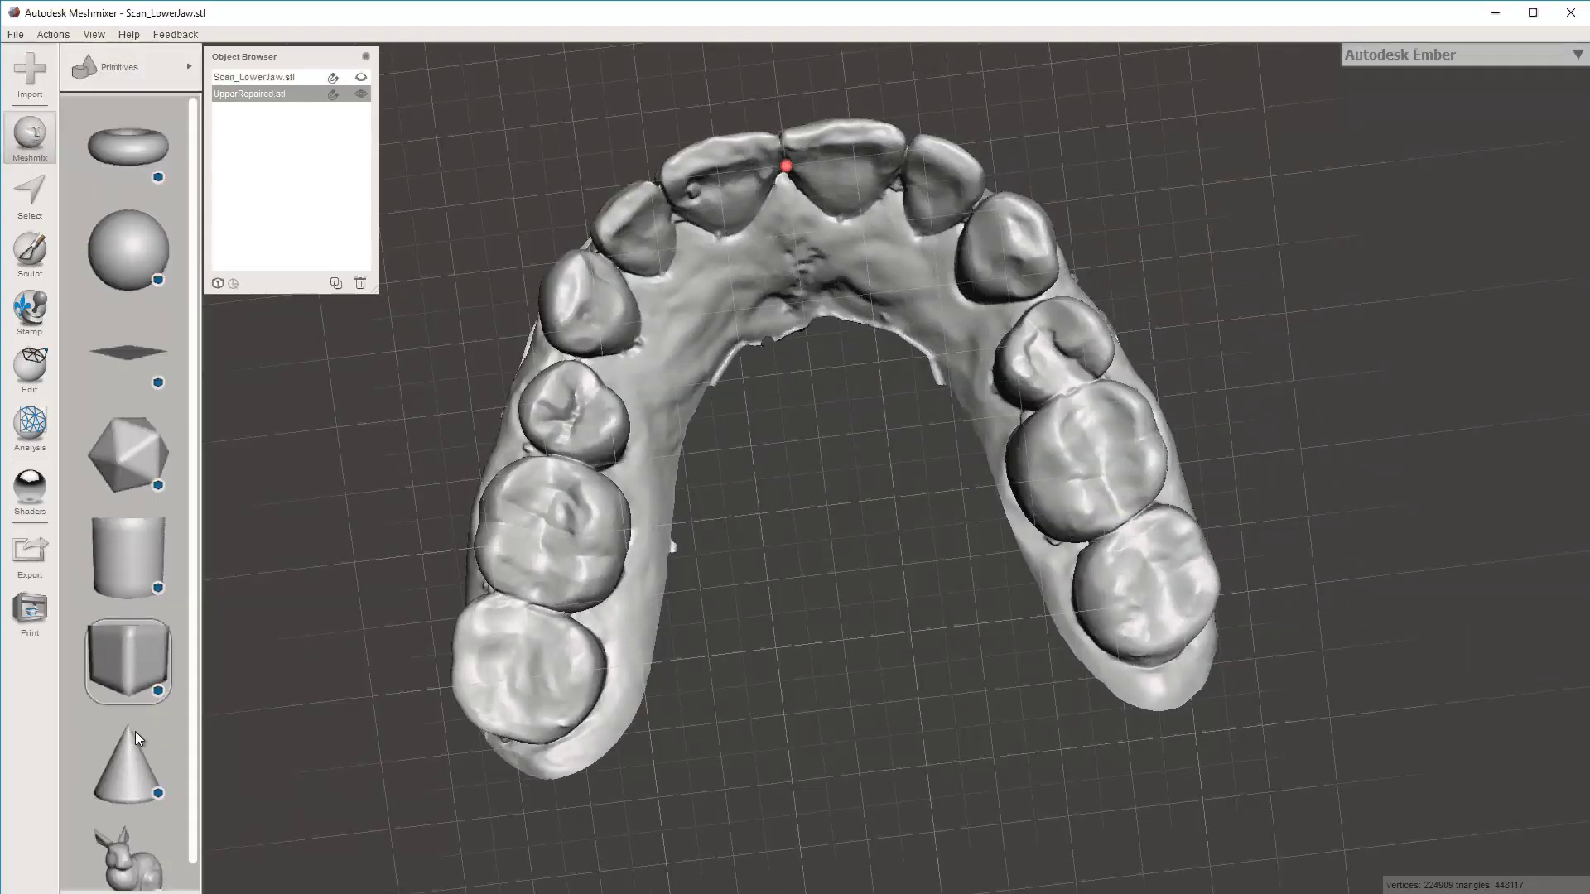
{"action": "left_click_drag", "start_coordinate": [123, 663], "coordinate": [824, 352]}
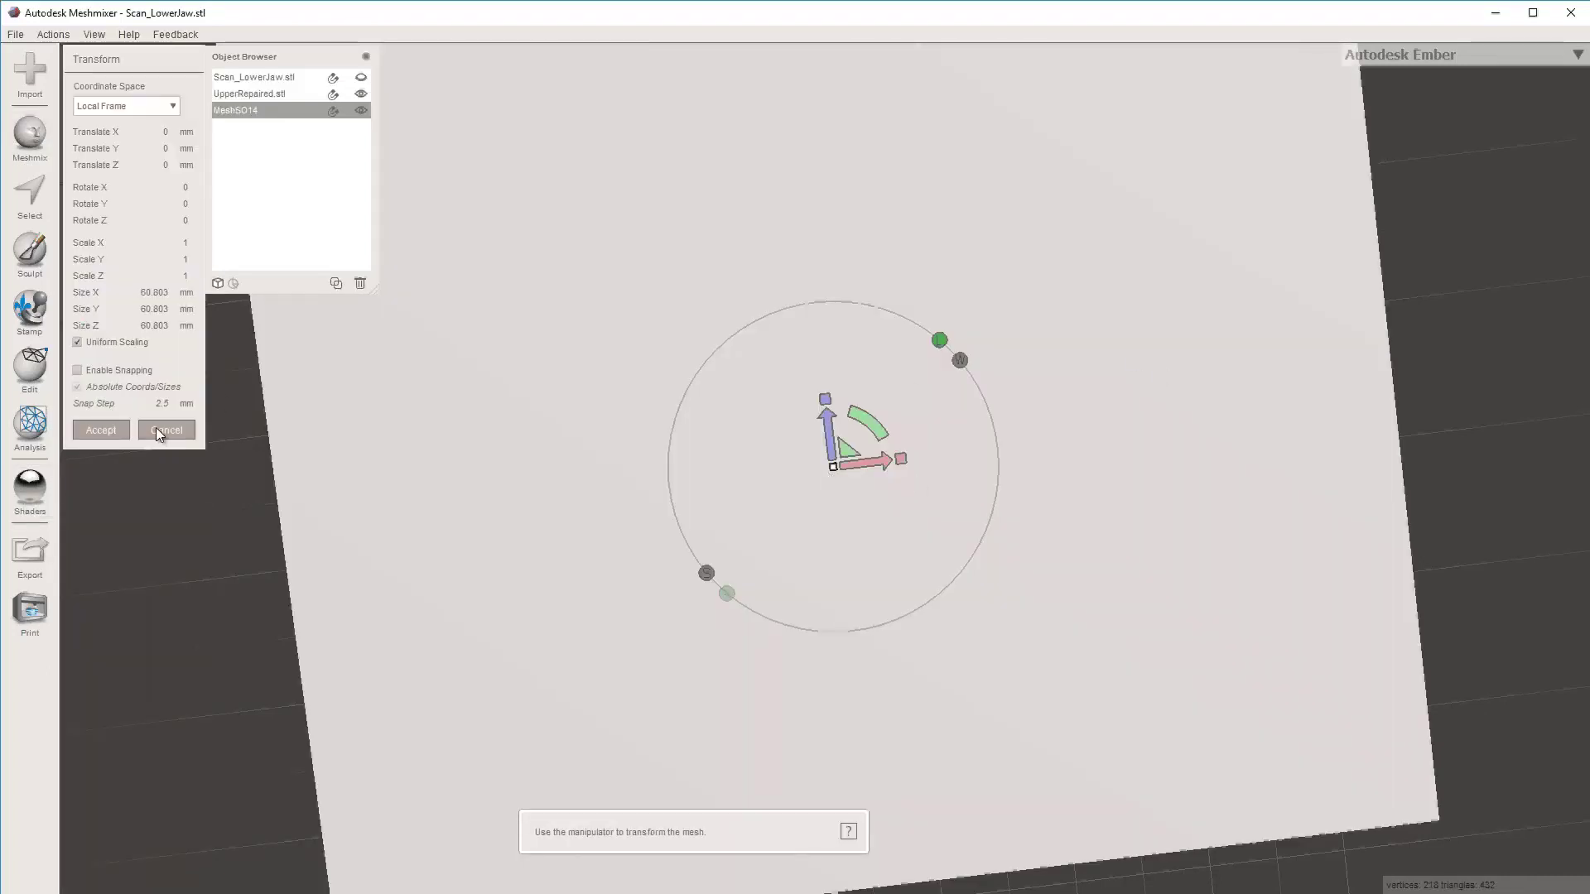
{"action": "key", "text": "Escape"}
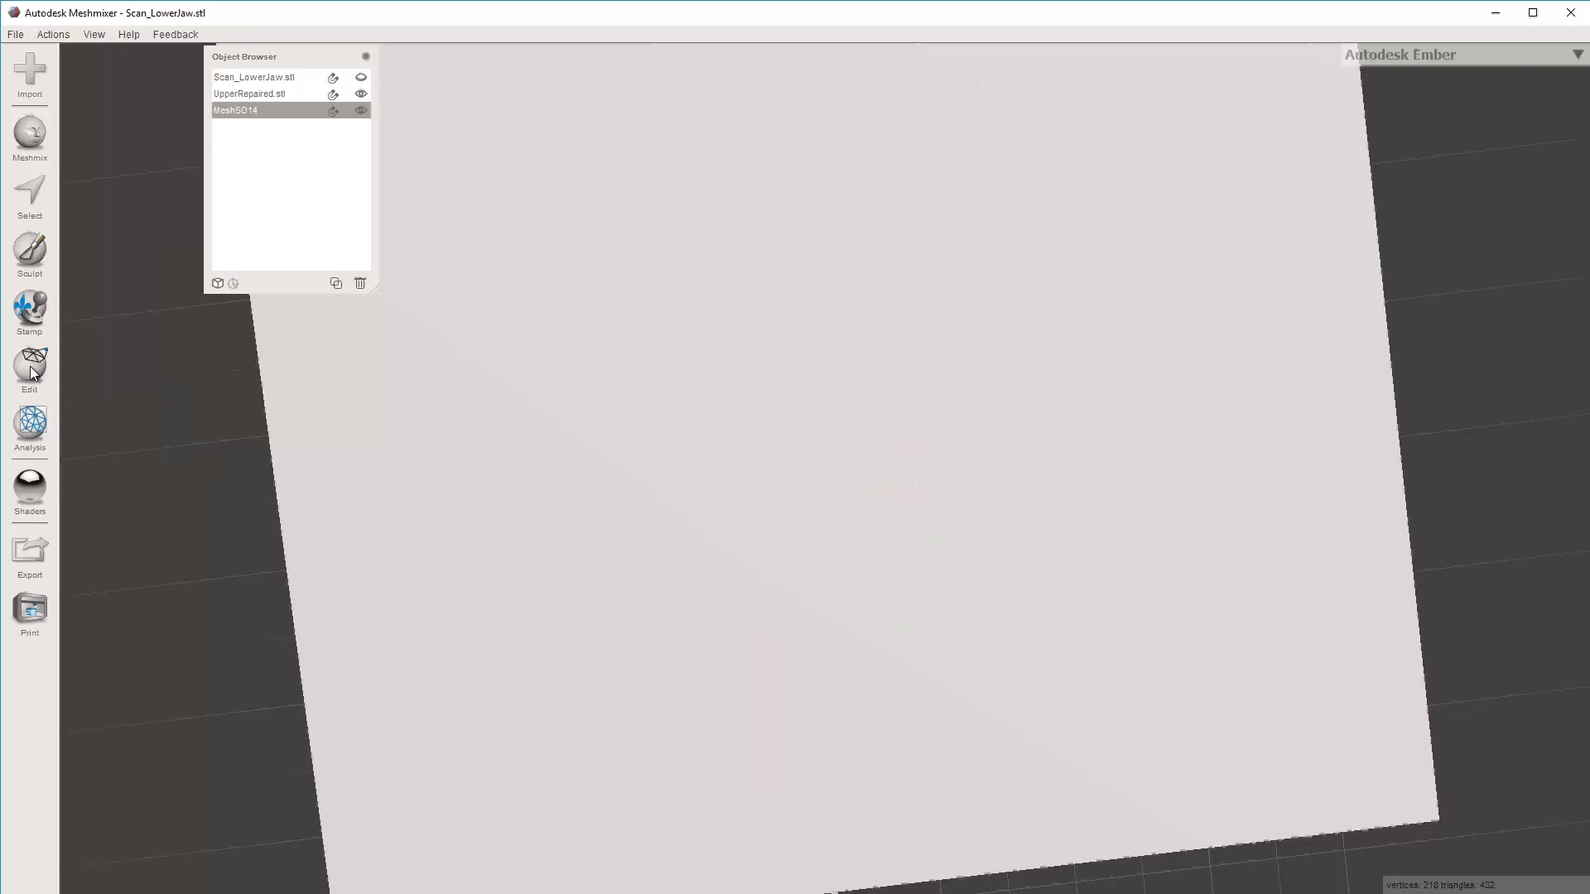
{"action": "key", "text": "Delete"}
Drop a cube onto the upper jaw surface, then cancel the Drop Solid
{"action": "left_click", "coordinate": [31, 159]}
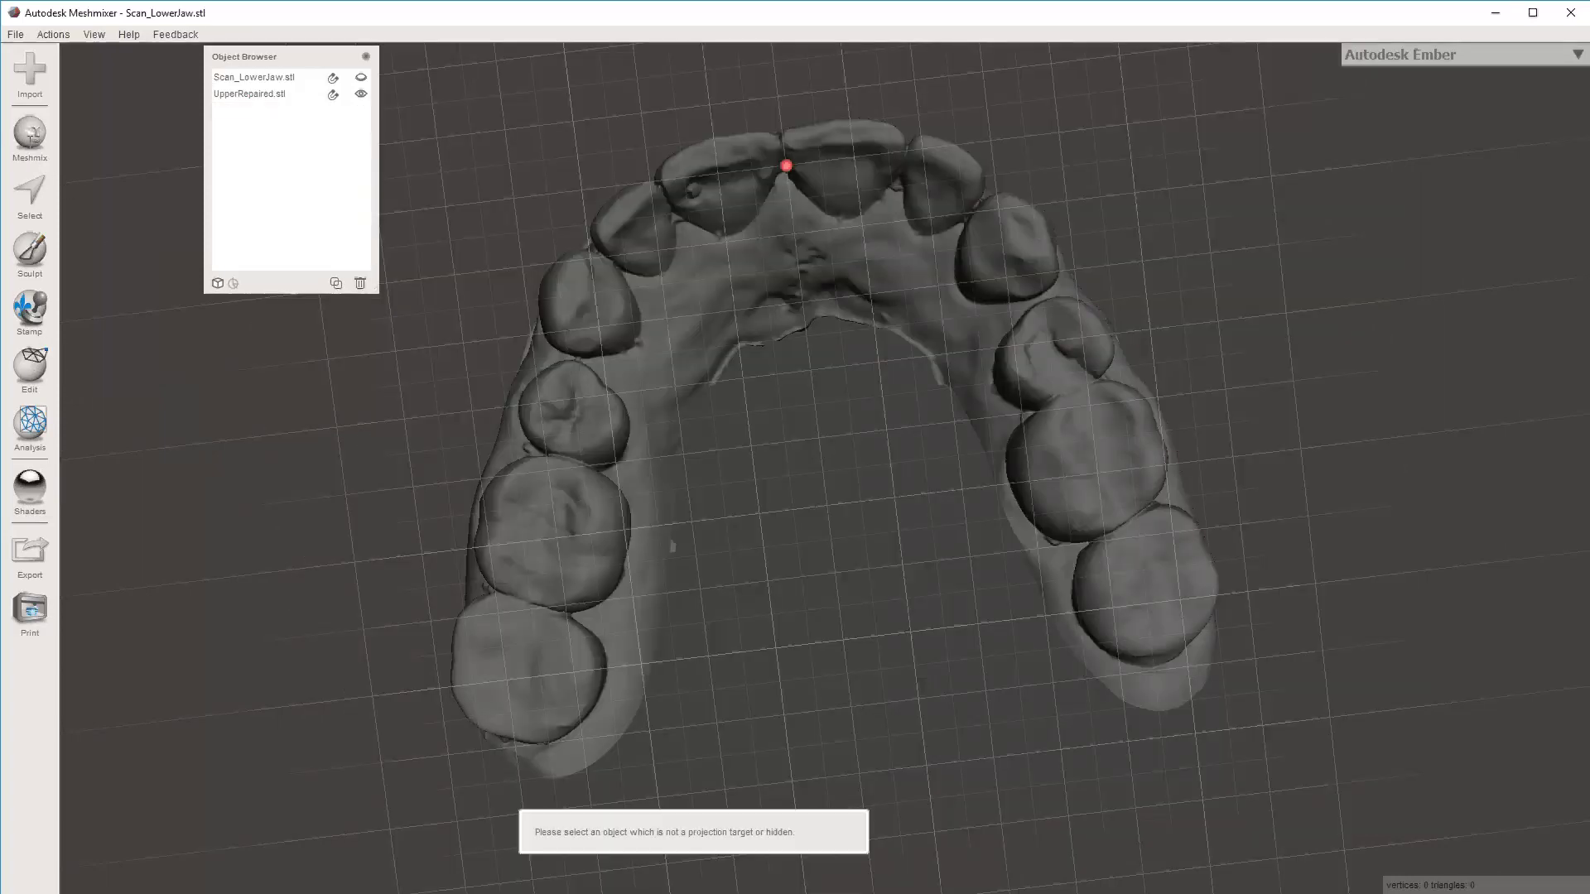
{"action": "left_click", "coordinate": [23, 142]}
{"action": "left_click", "coordinate": [625, 264]}
{"action": "left_click", "coordinate": [37, 150]}
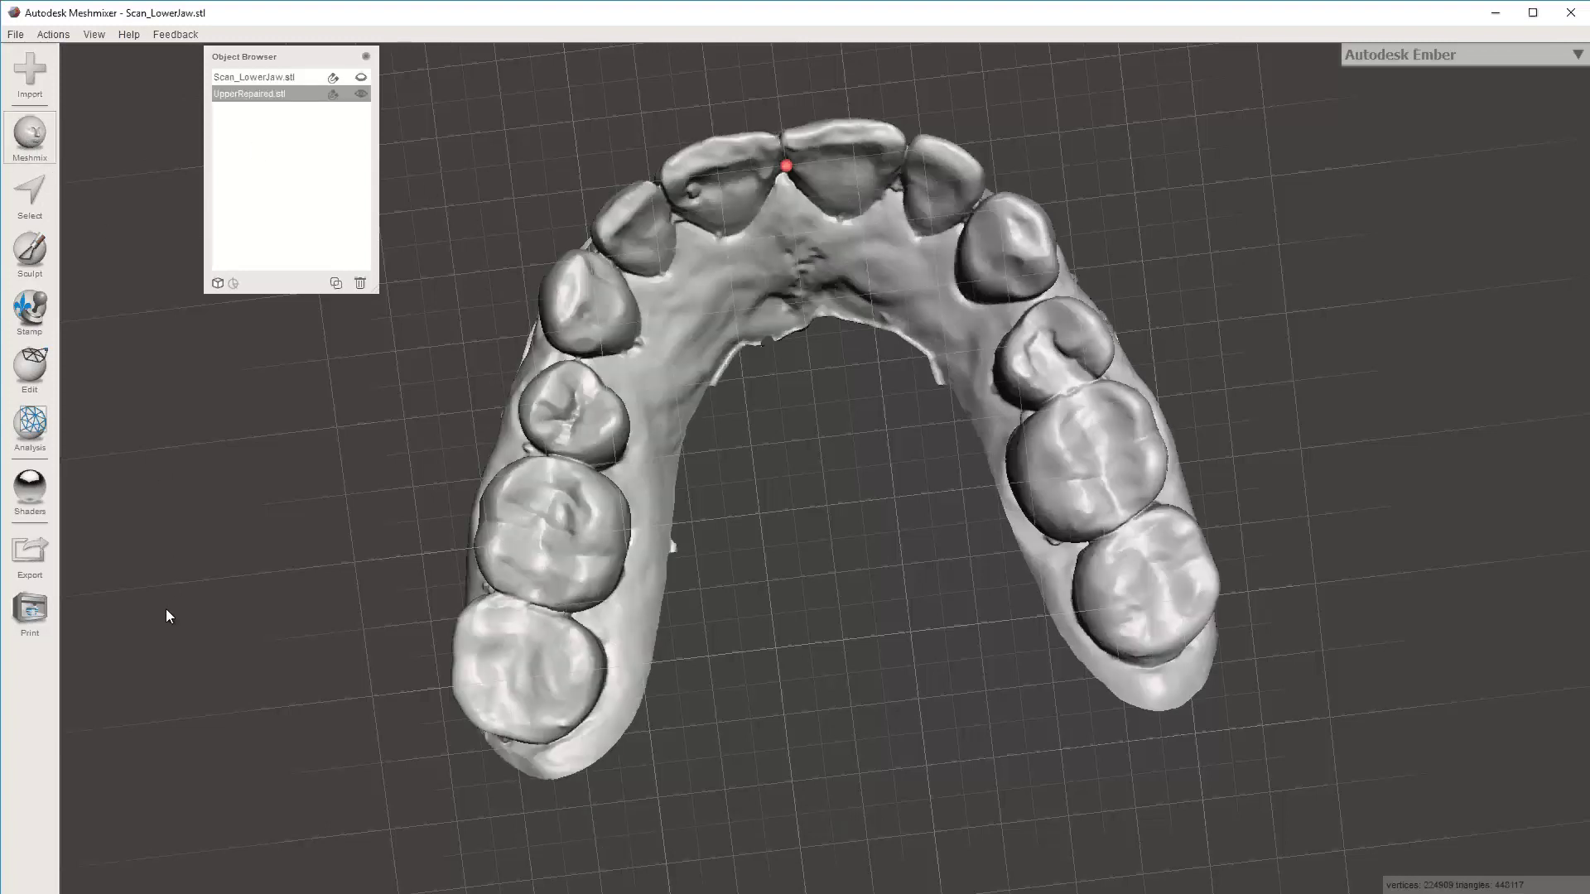
{"action": "left_click_drag", "start_coordinate": [158, 640], "coordinate": [808, 290]}
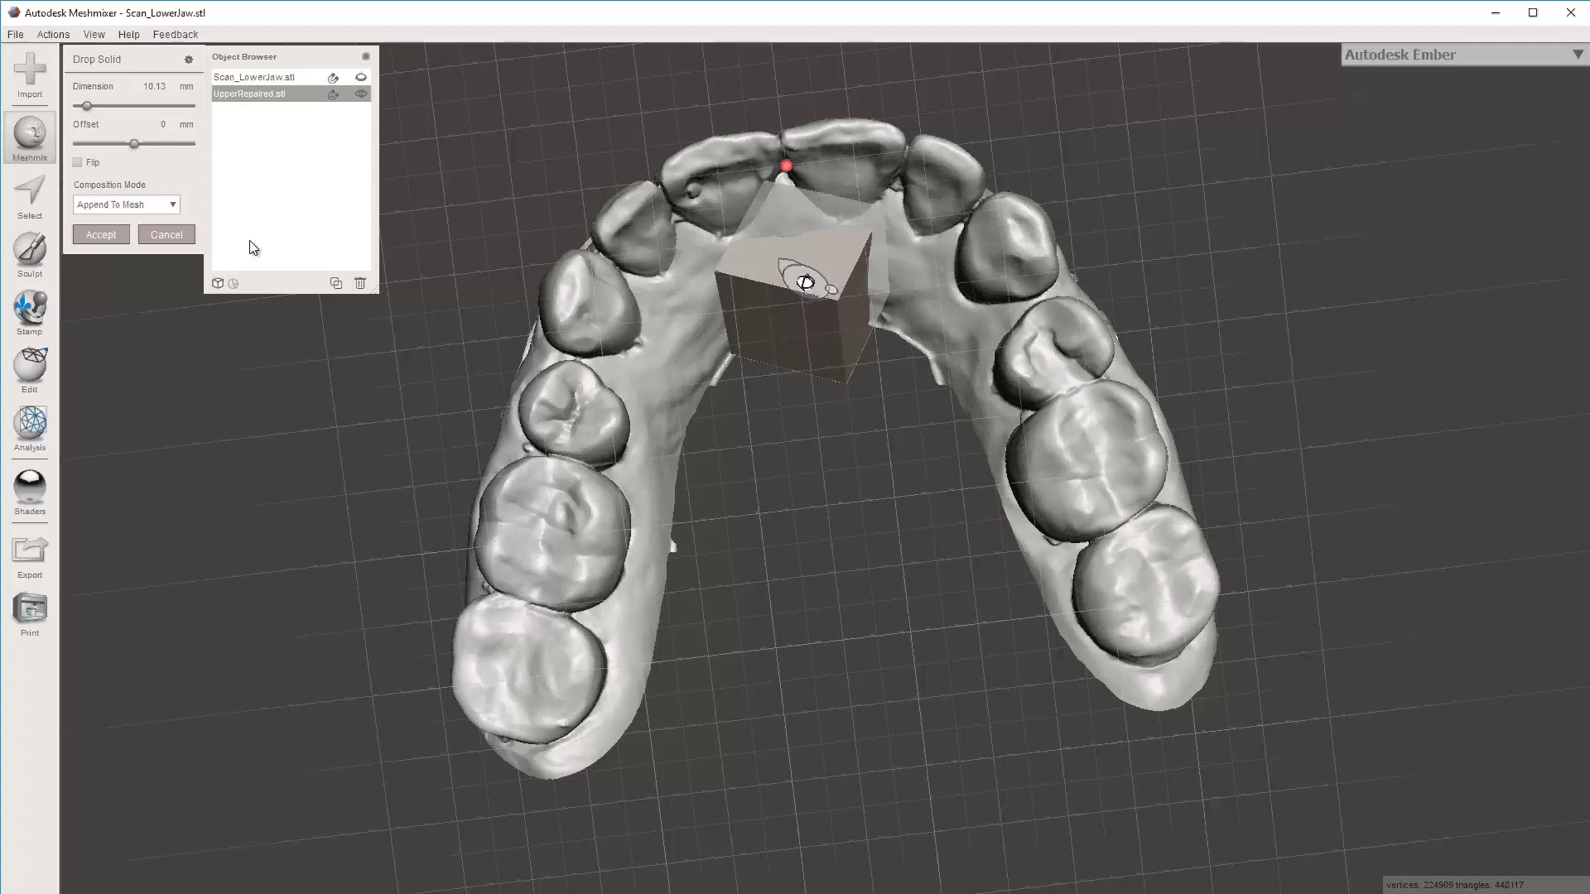
{"action": "left_click", "coordinate": [165, 236]}
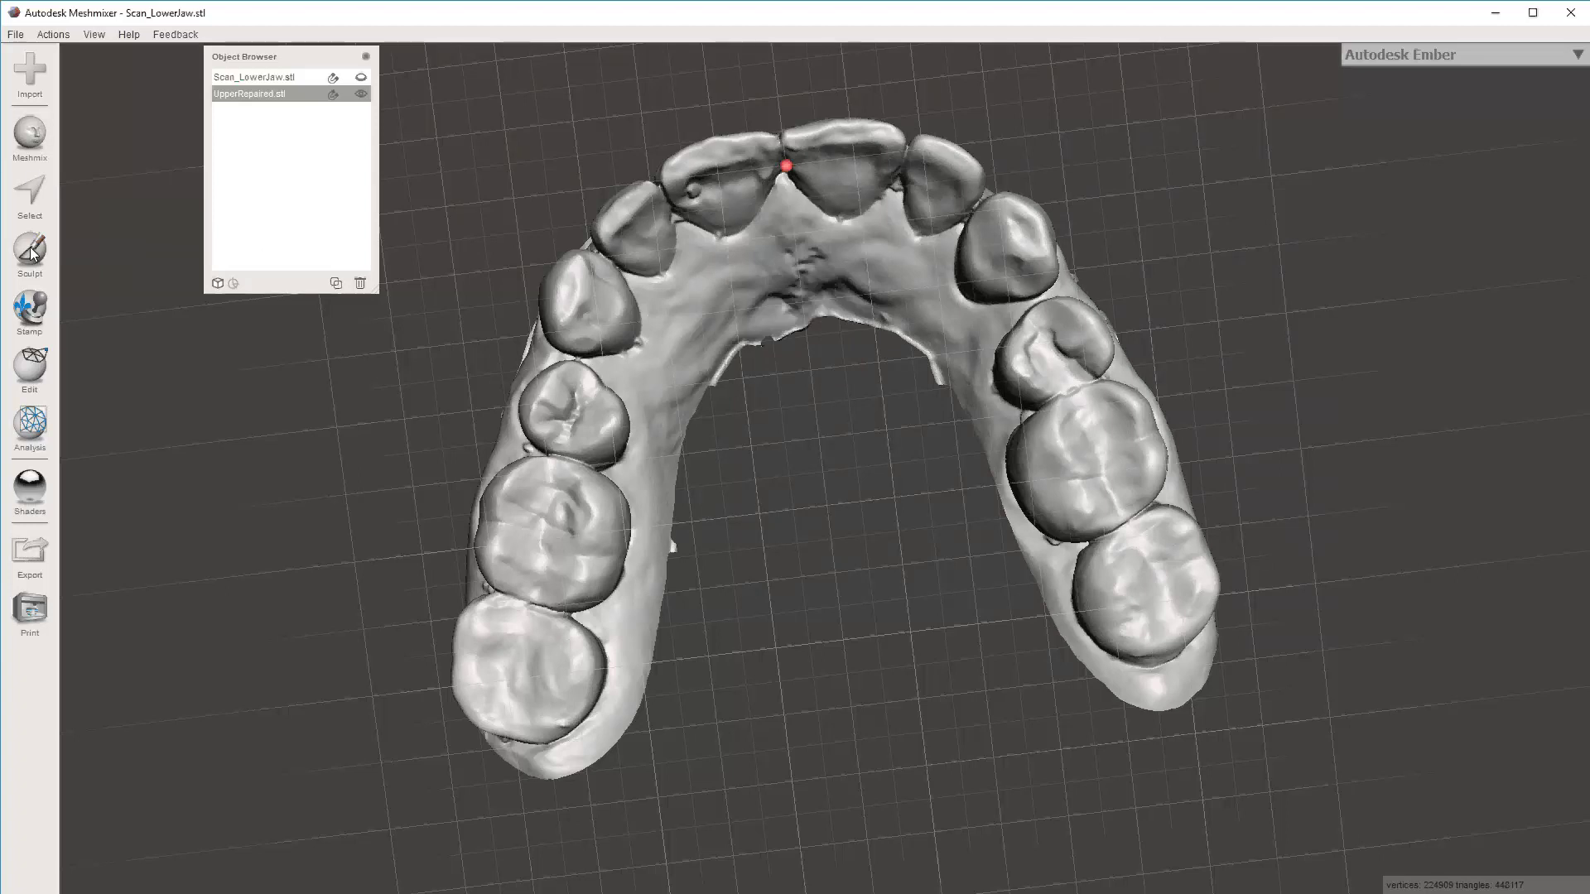
Add a separate cube primitive and size it to 5 mm
{"action": "left_click", "coordinate": [30, 135]}
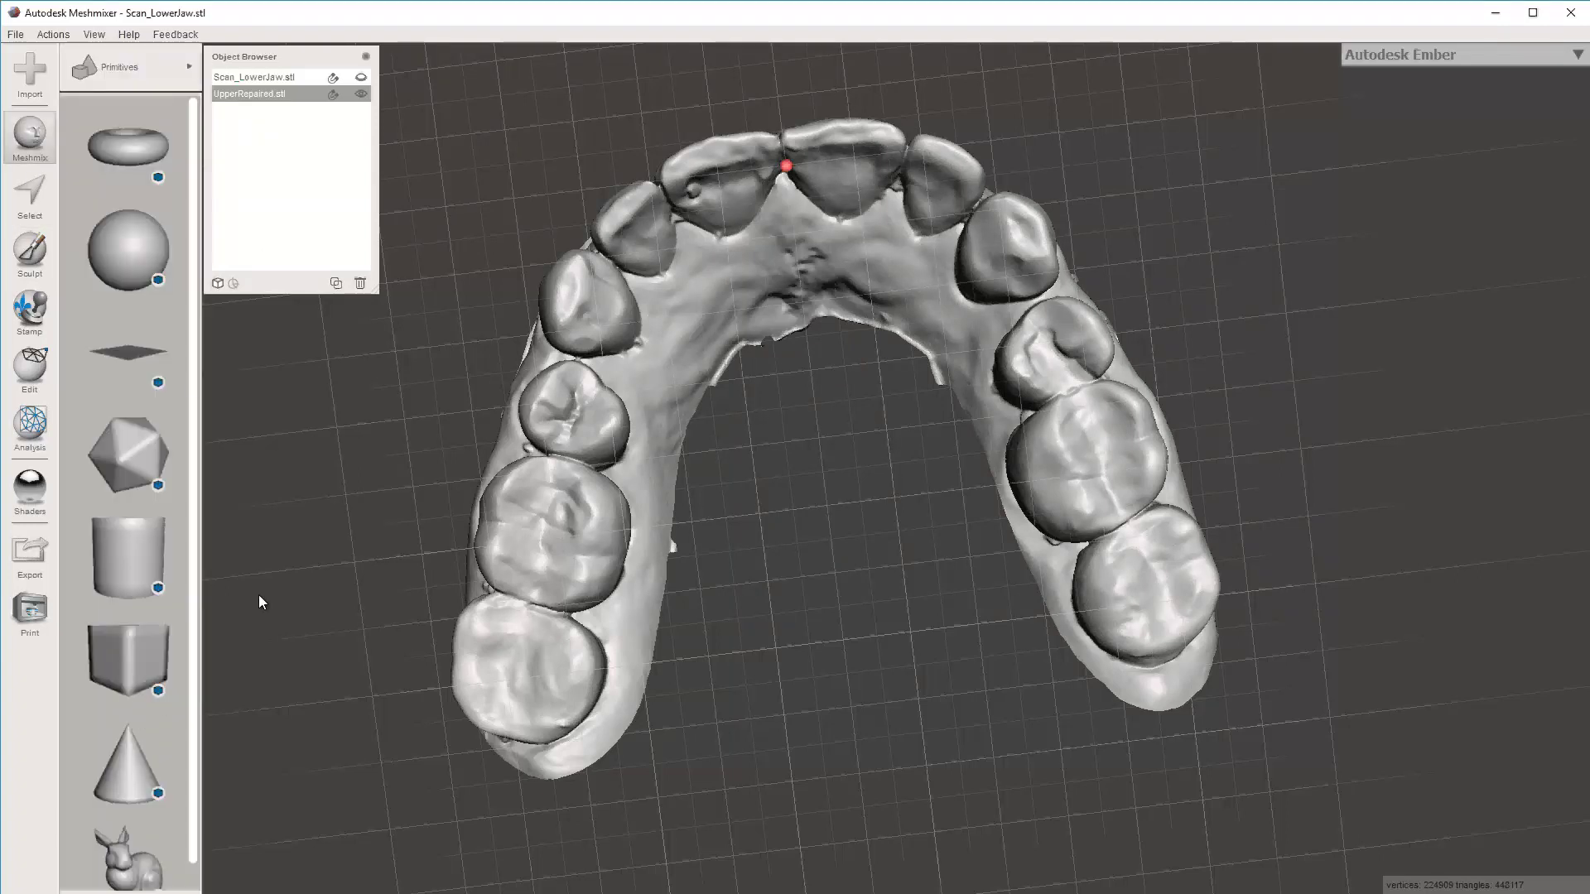
{"action": "left_click_drag", "start_coordinate": [813, 360], "coordinate": [818, 361]}
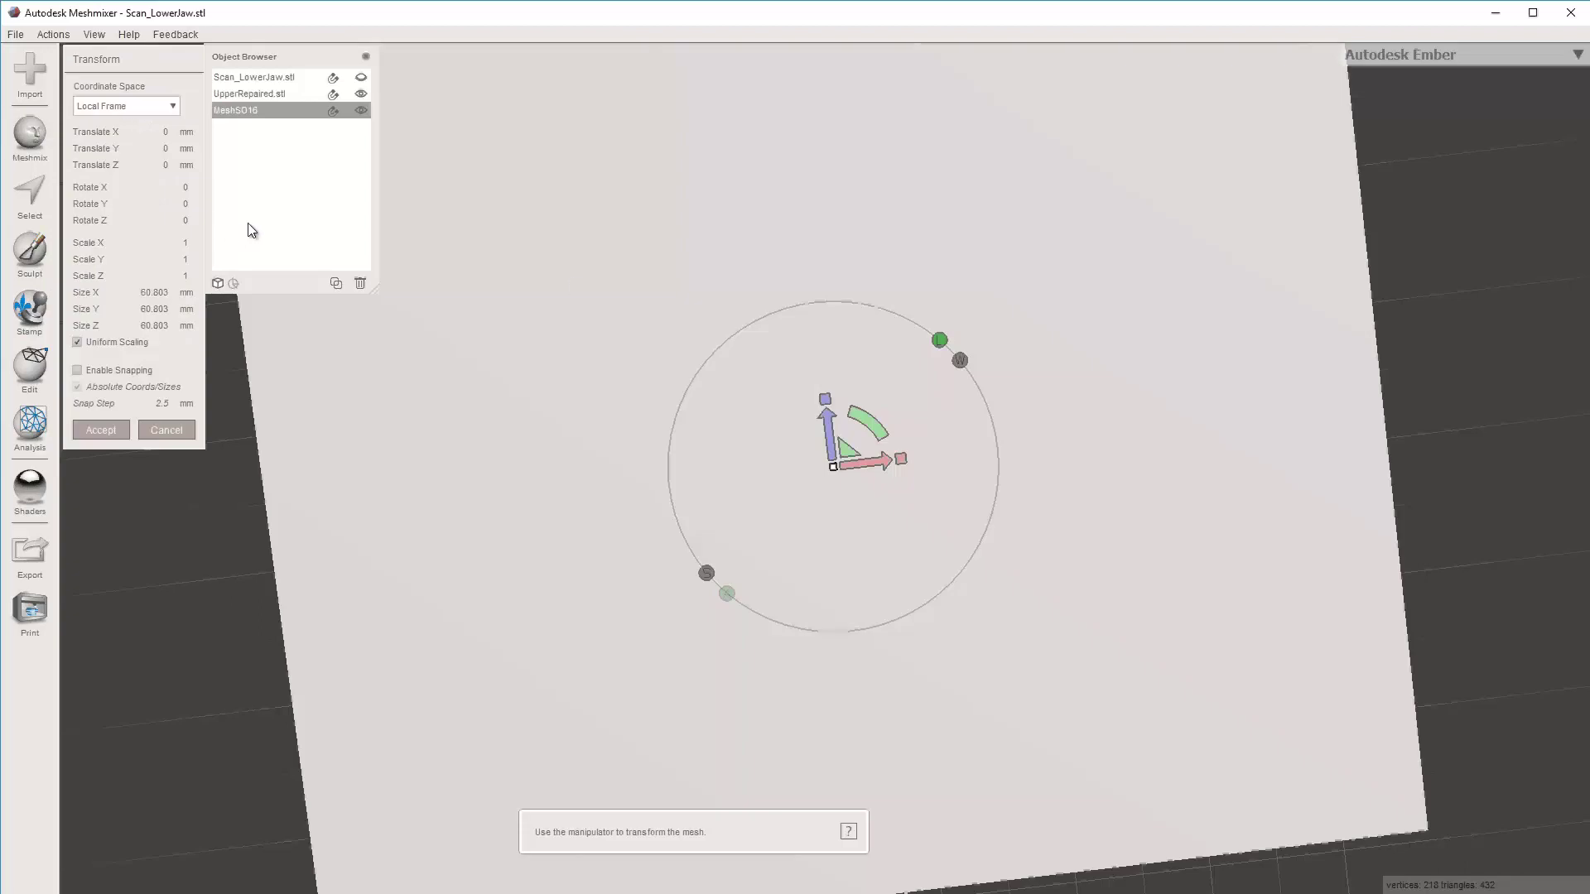
{"action": "double_click", "coordinate": [132, 294]}
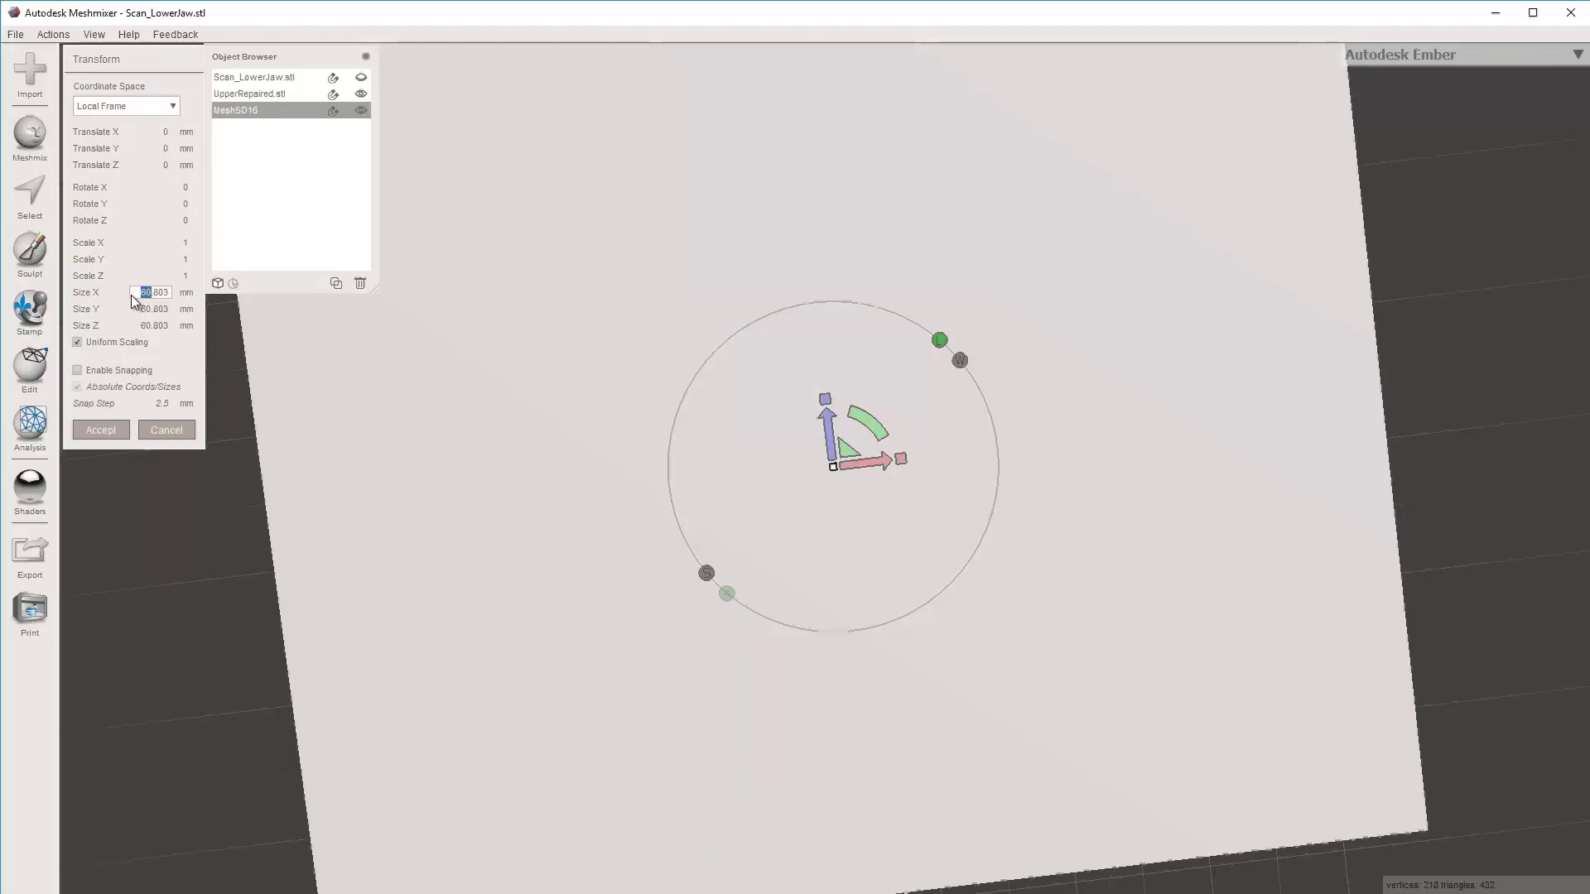
{"action": "left_click", "coordinate": [78, 343]}
{"action": "key", "text": "Tab"}
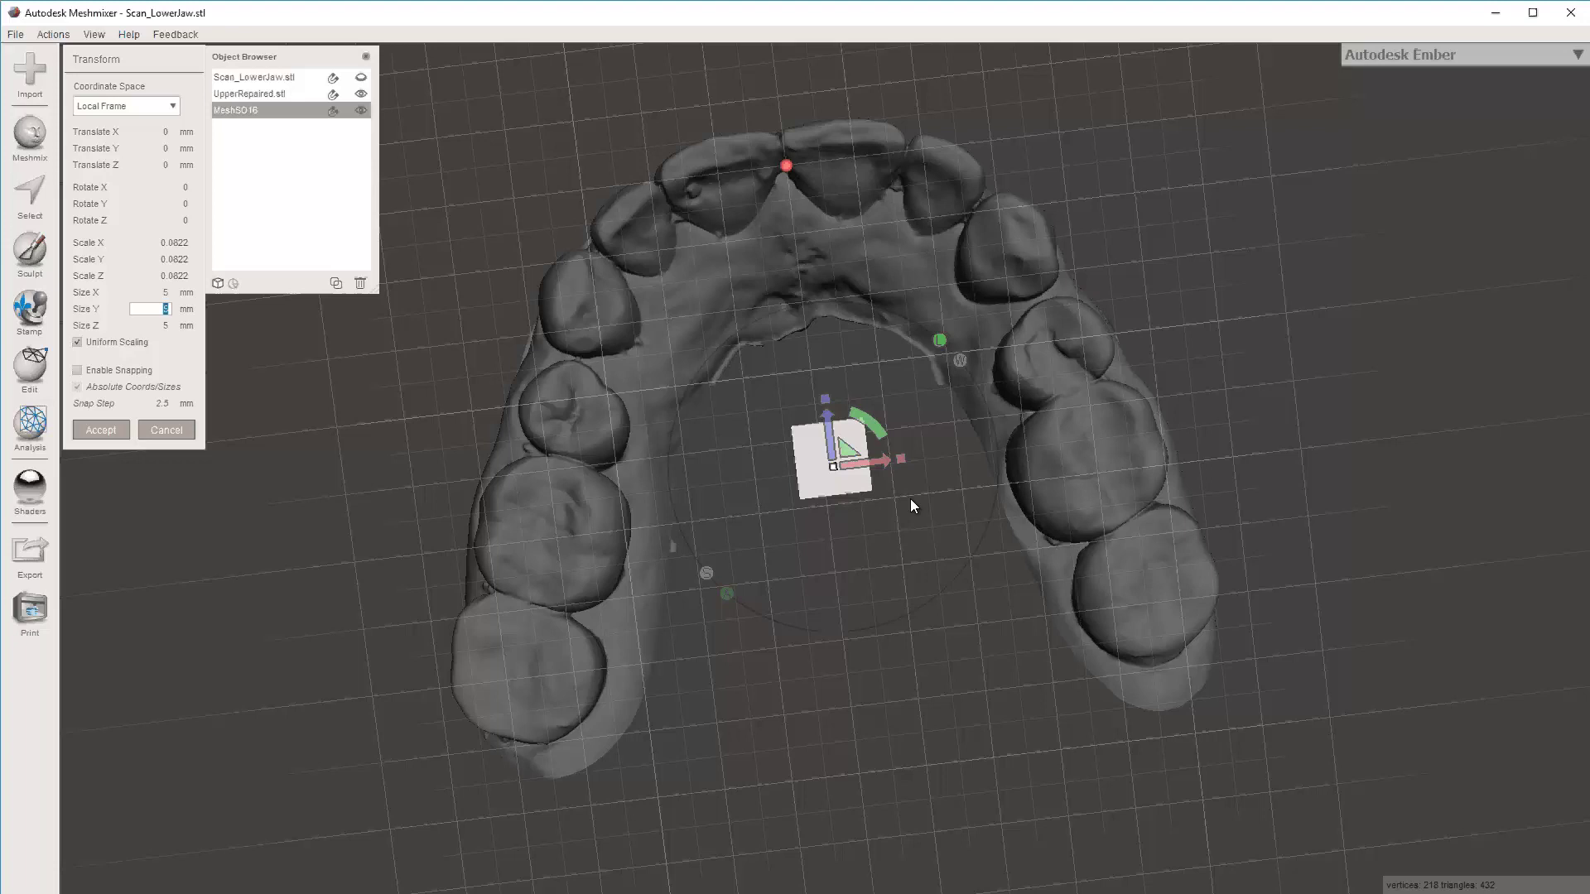
Move the cube 9.4087 mm in Z and 16.891 mm in Y, behind the front teeth
{"action": "right_click_drag", "start_coordinate": [802, 405], "coordinate": [796, 356]}
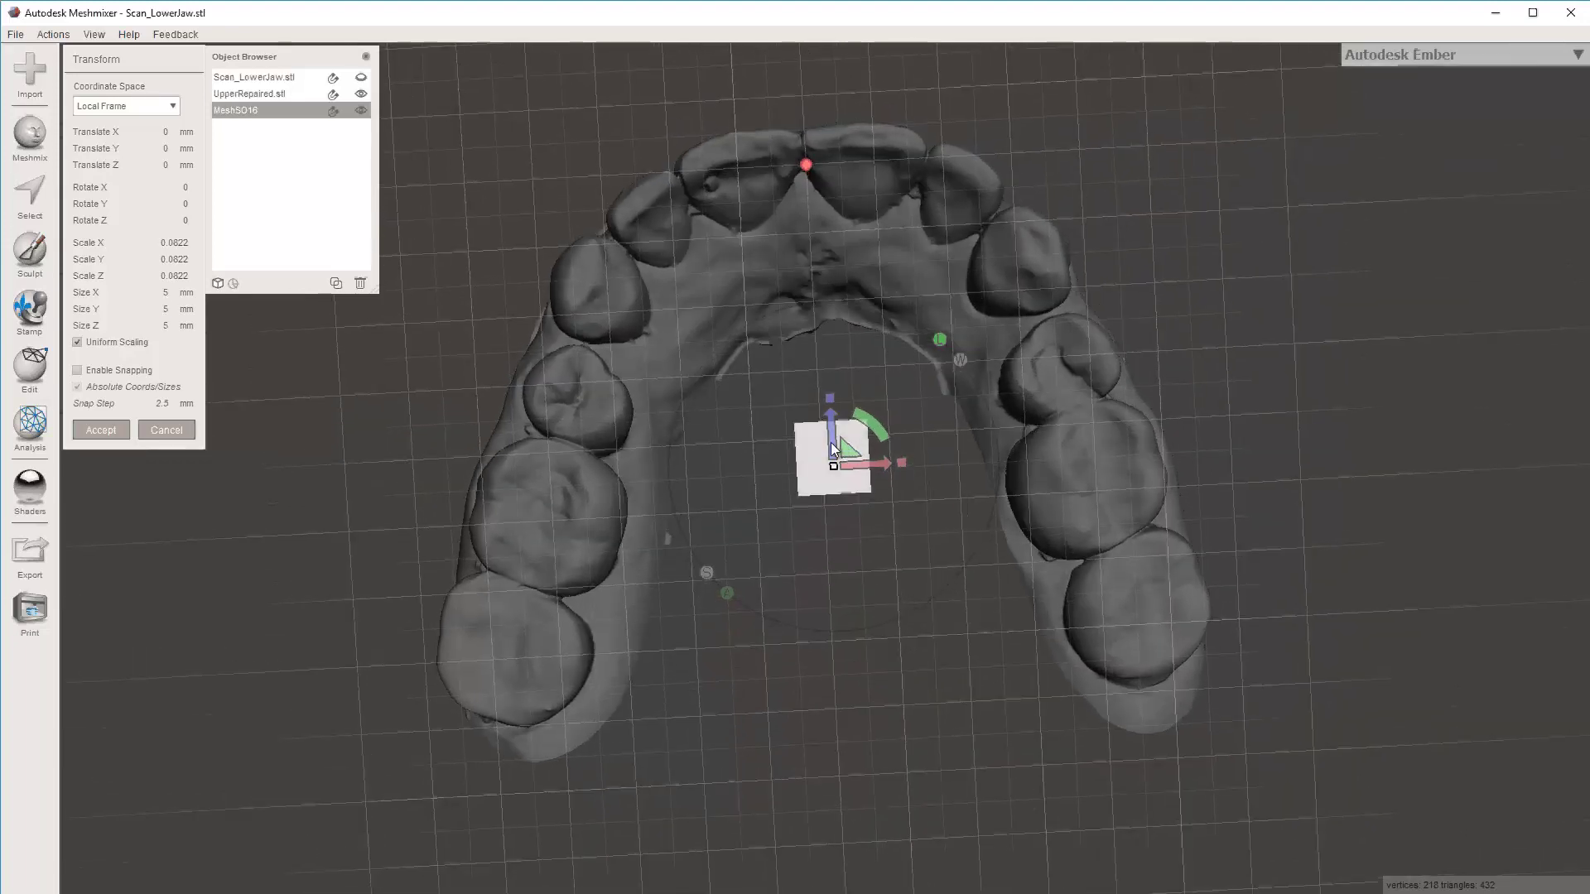
{"action": "left_click_drag", "start_coordinate": [831, 442], "coordinate": [802, 307]}
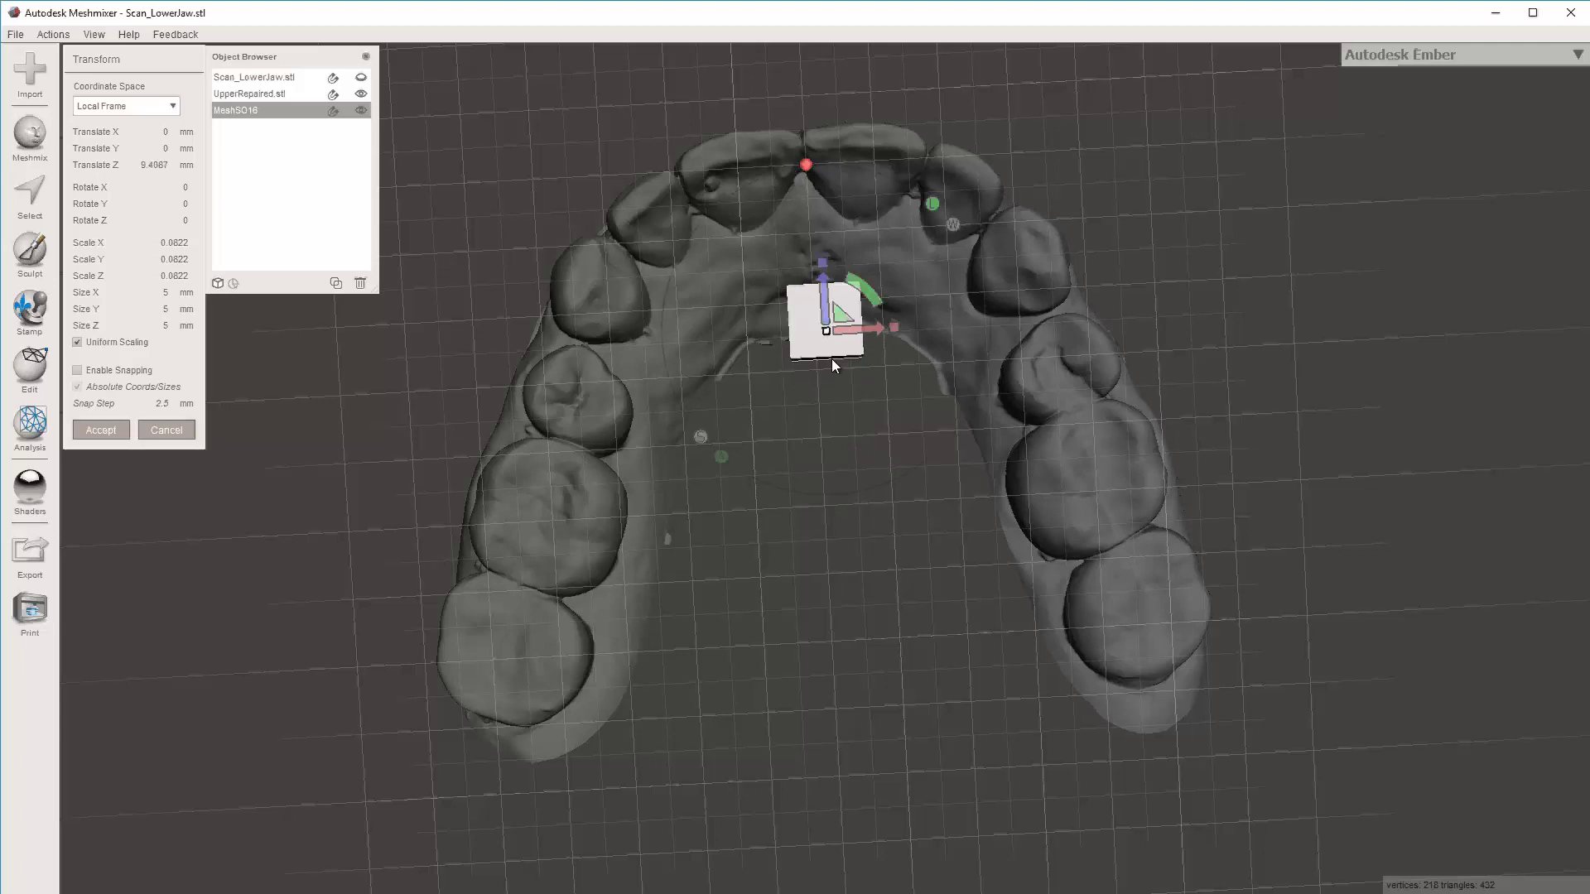
{"action": "right_click_drag", "start_coordinate": [831, 359], "coordinate": [842, 496]}
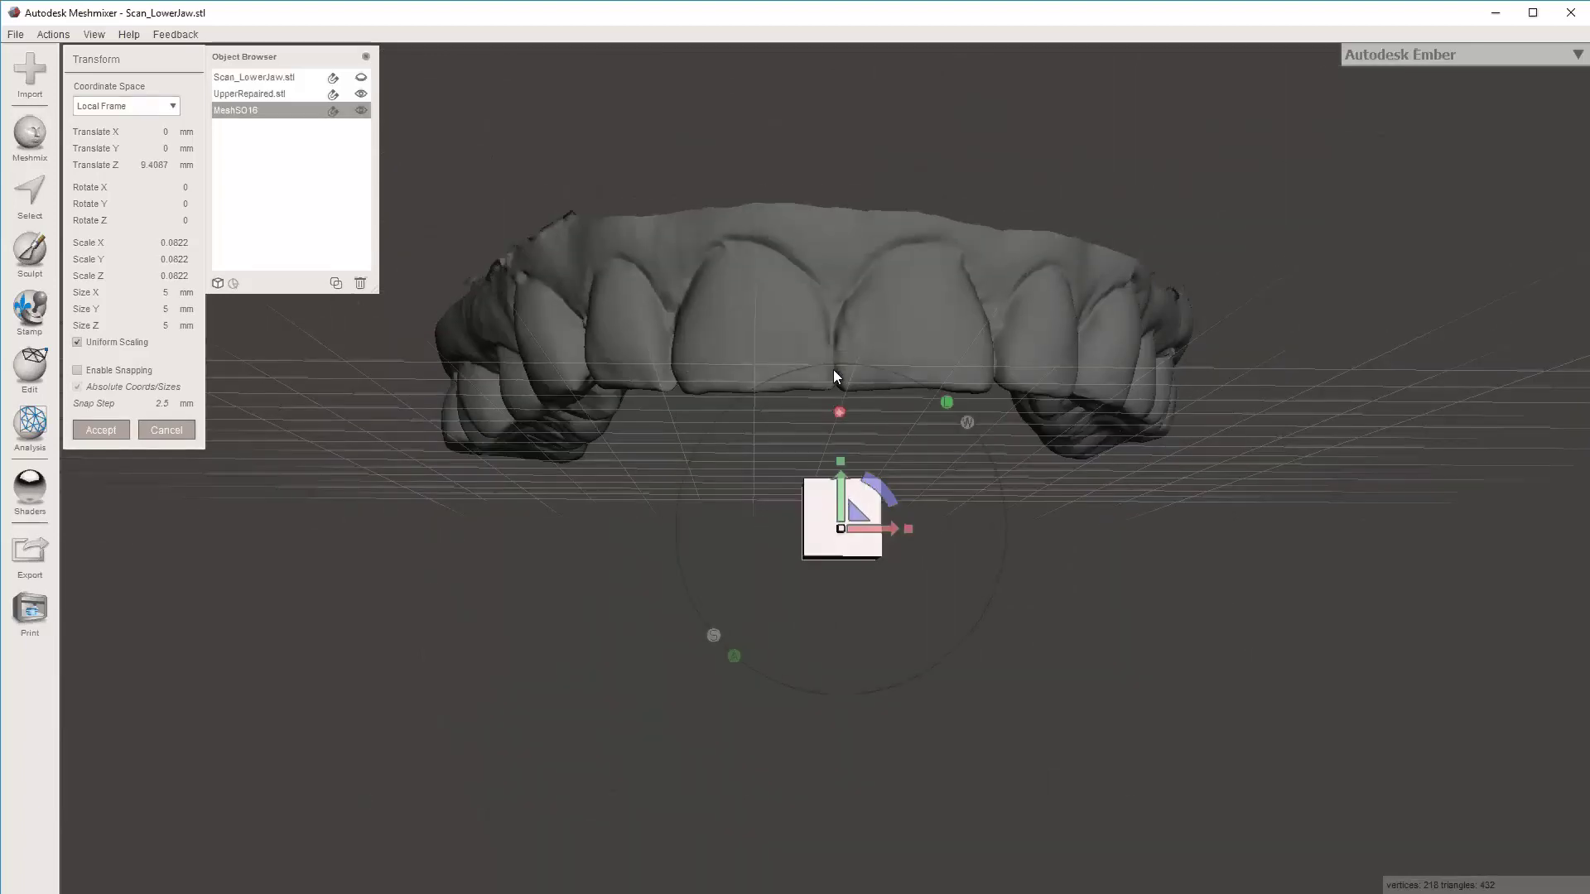
{"action": "right_click_drag", "start_coordinate": [833, 370], "coordinate": [838, 489]}
{"action": "left_click_drag", "start_coordinate": [837, 503], "coordinate": [802, 259]}
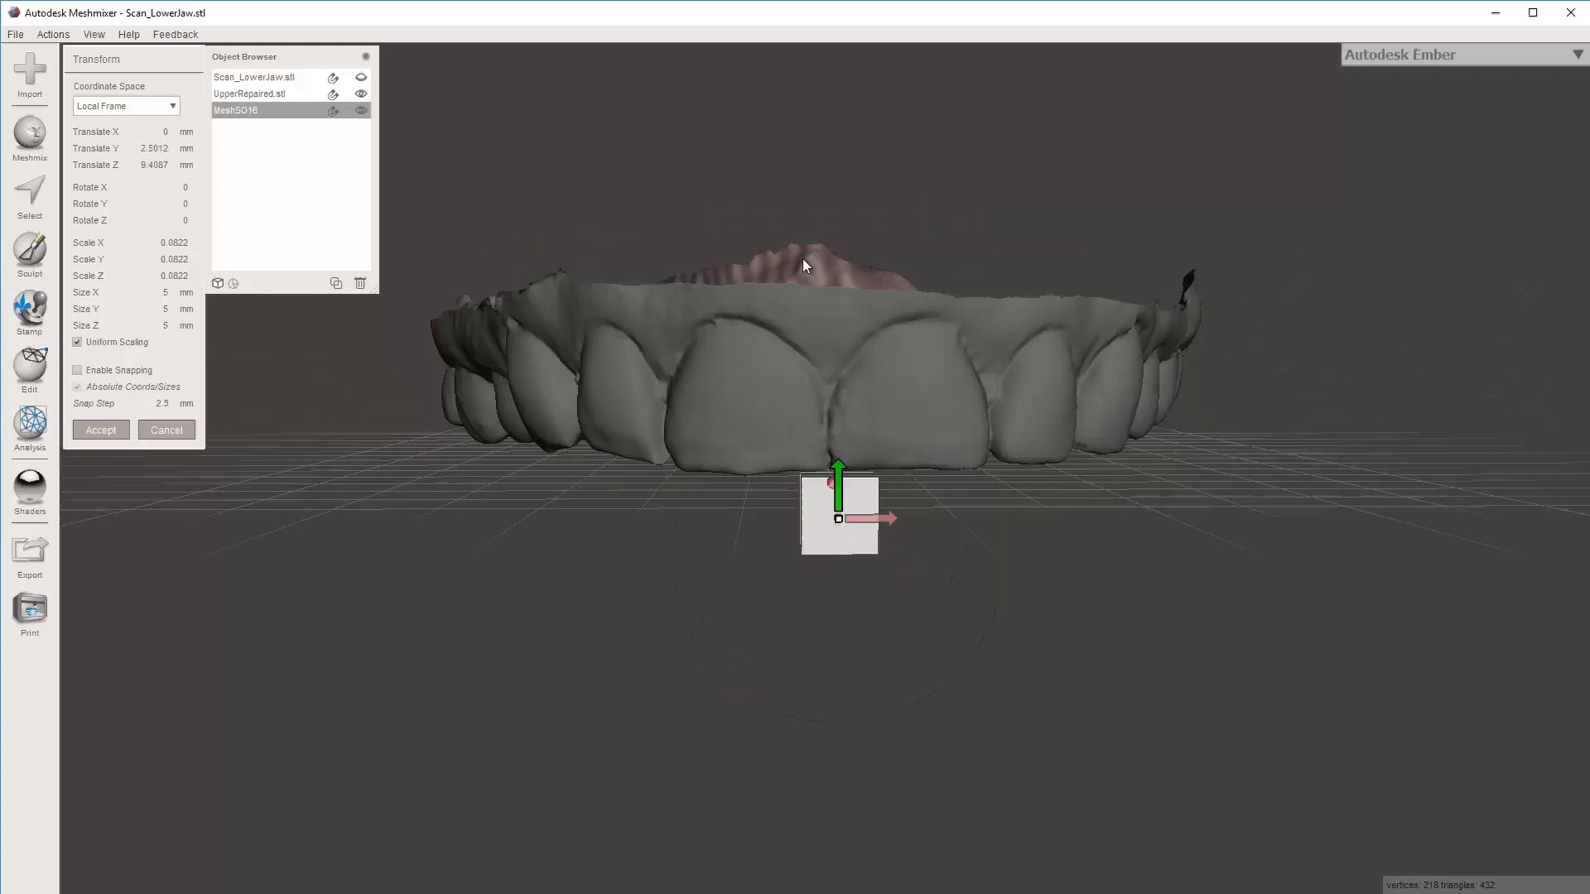
{"action": "right_click_drag", "start_coordinate": [872, 504], "coordinate": [807, 222]}
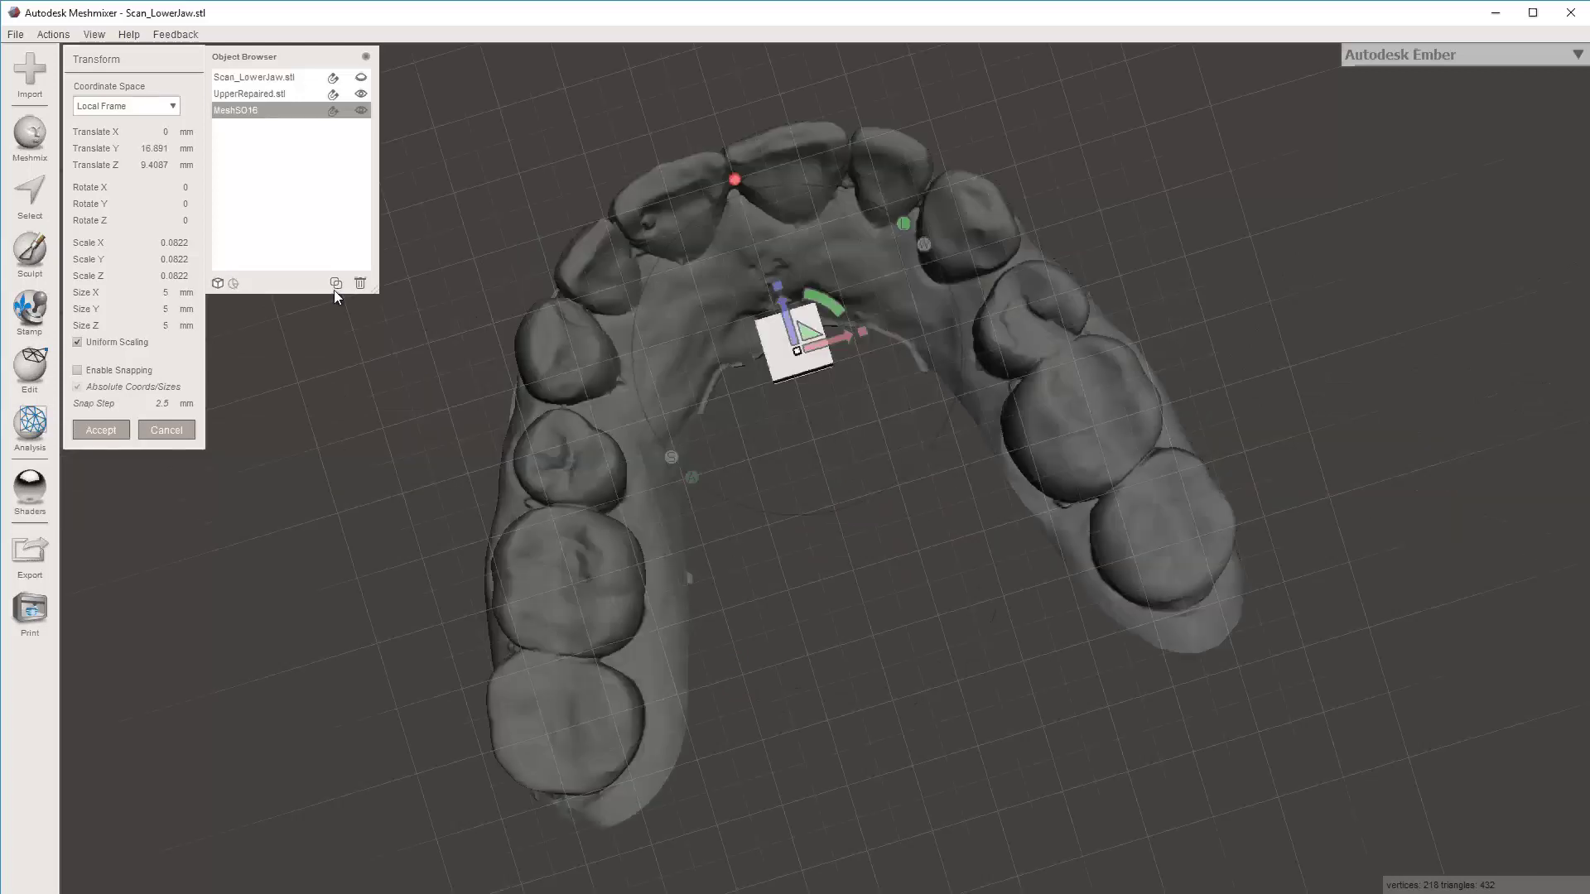
Accept the cube's new 5 mm size and position
{"action": "left_click", "coordinate": [108, 430]}
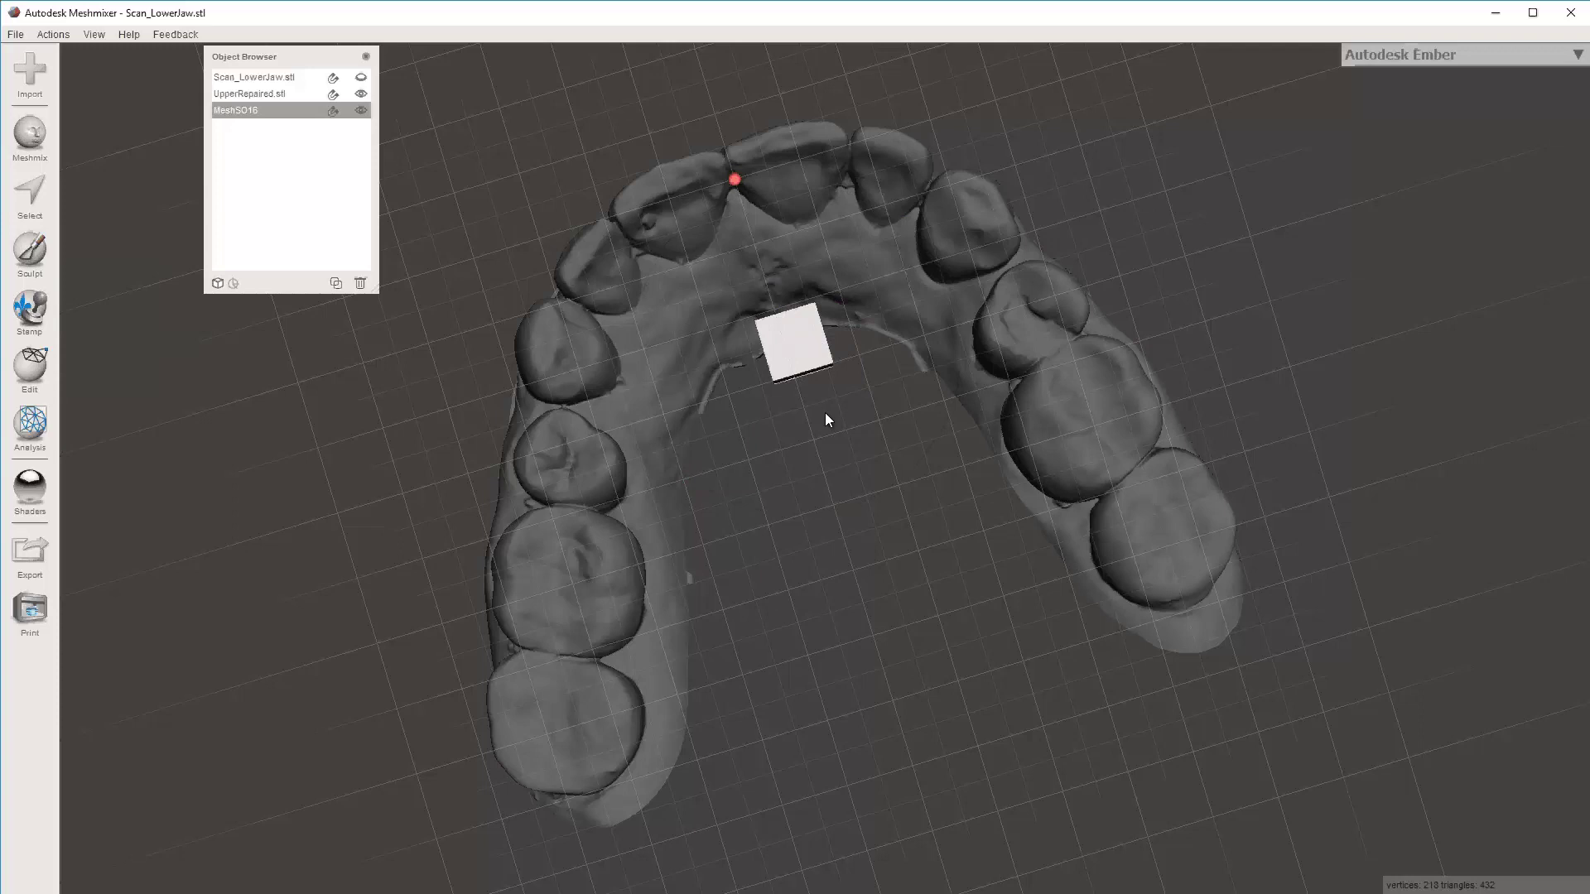
{"action": "right_click_drag", "start_coordinate": [825, 413], "coordinate": [788, 296]}
{"action": "right_click_drag", "start_coordinate": [812, 238], "coordinate": [812, 288]}
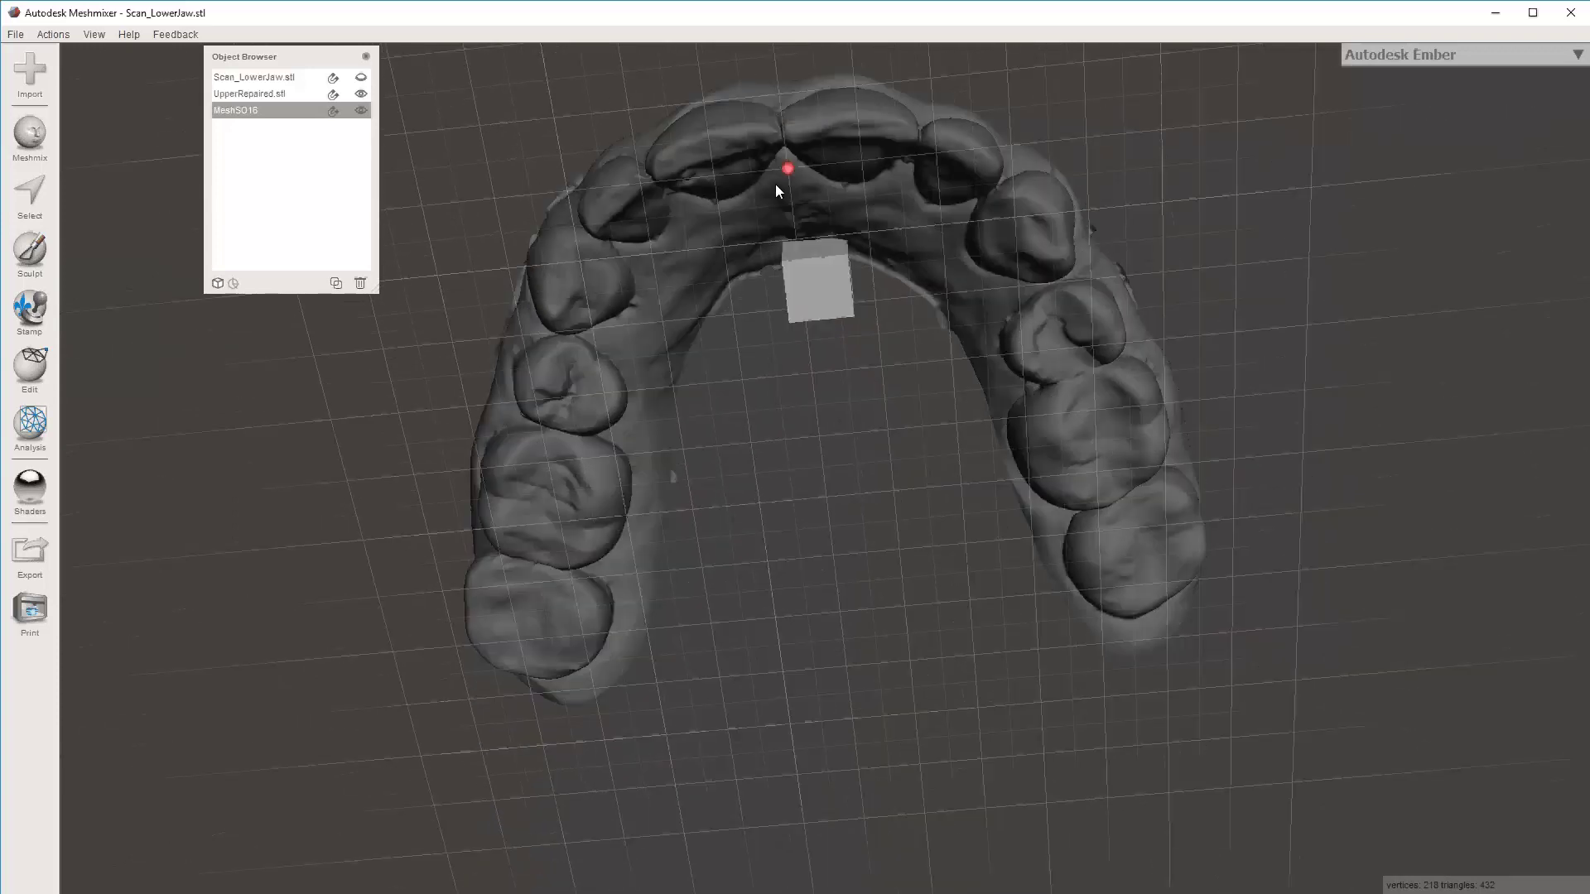
{"action": "right_click_drag", "start_coordinate": [775, 184], "coordinate": [777, 177]}
Select UpperRepaired.stl and the cube MeshSO16 together and combine them into one object
{"action": "left_click", "coordinate": [276, 93], "text": "shift"}
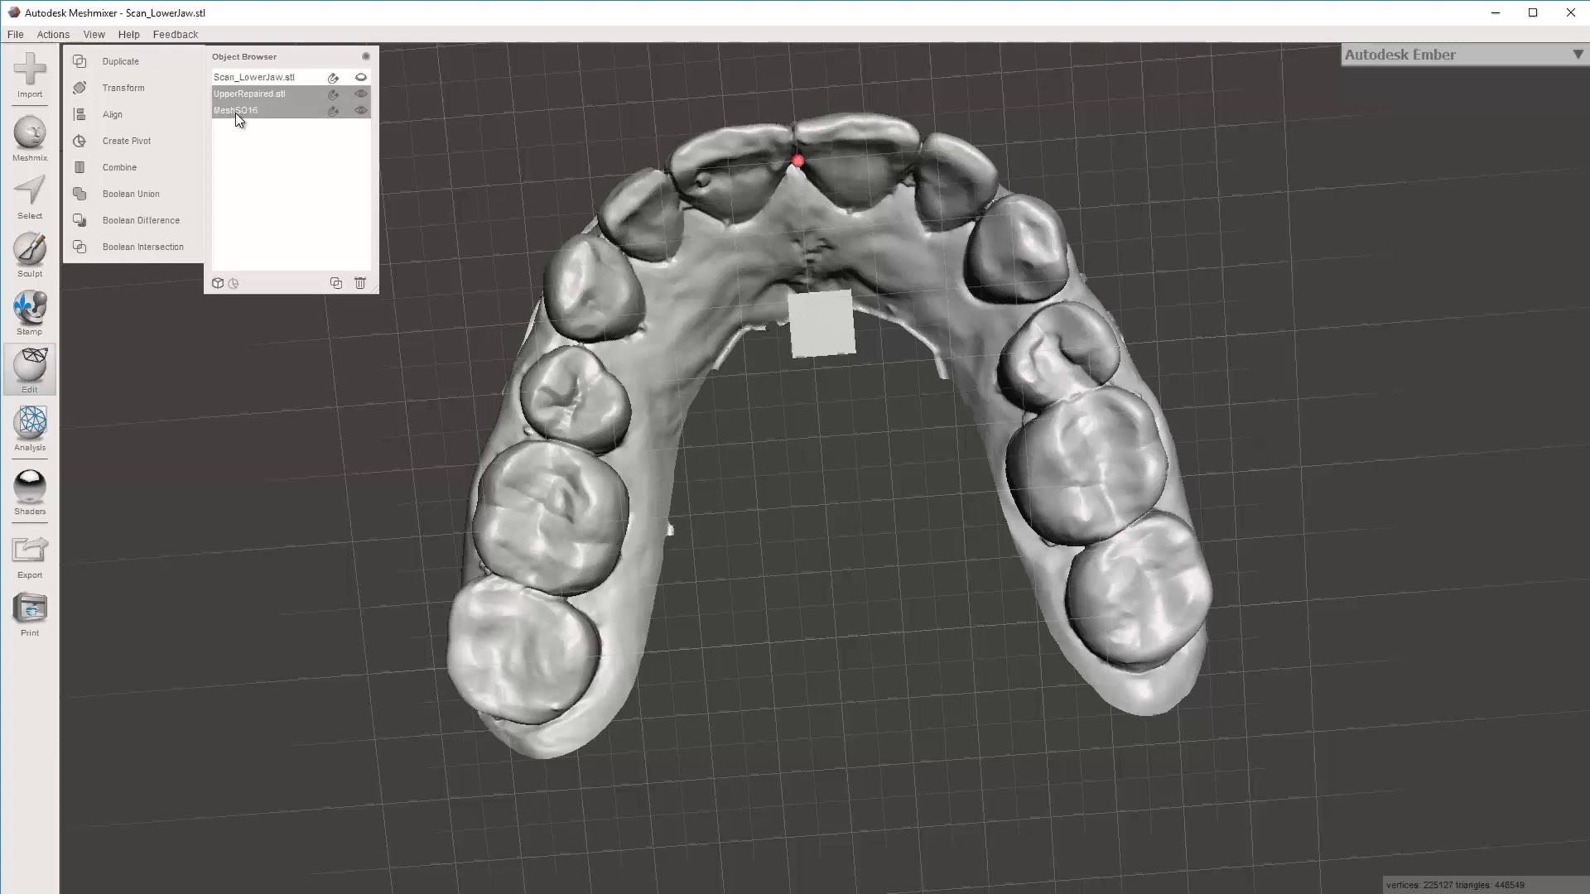
{"action": "left_click_drag", "start_coordinate": [291, 216], "coordinate": [489, 351]}
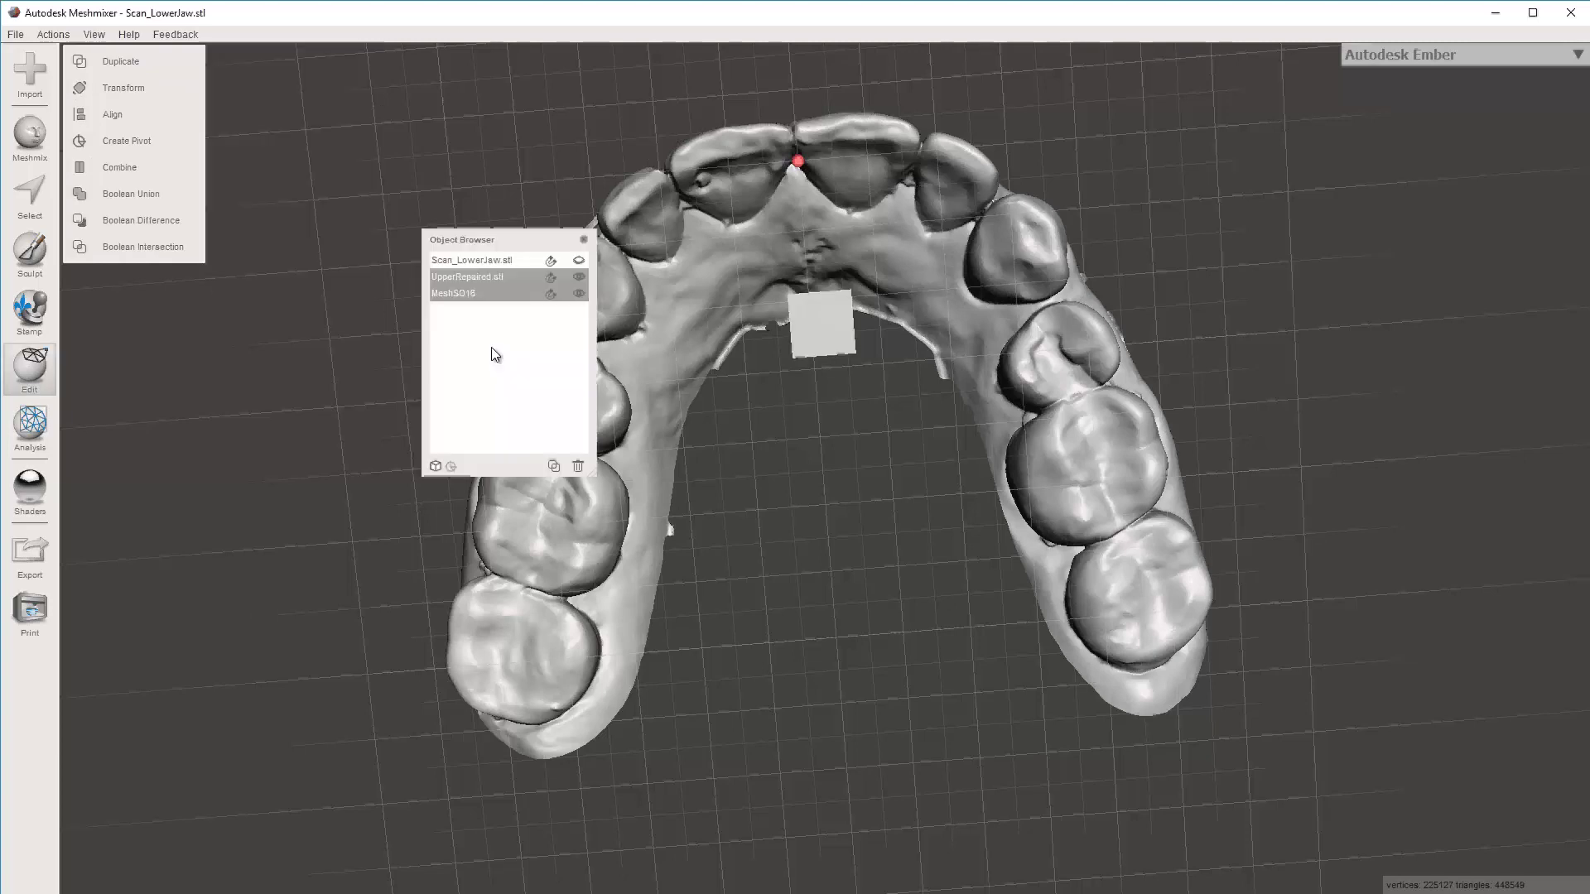
{"action": "left_click_drag", "start_coordinate": [485, 240], "coordinate": [232, 111]}
{"action": "left_click", "coordinate": [238, 92]}
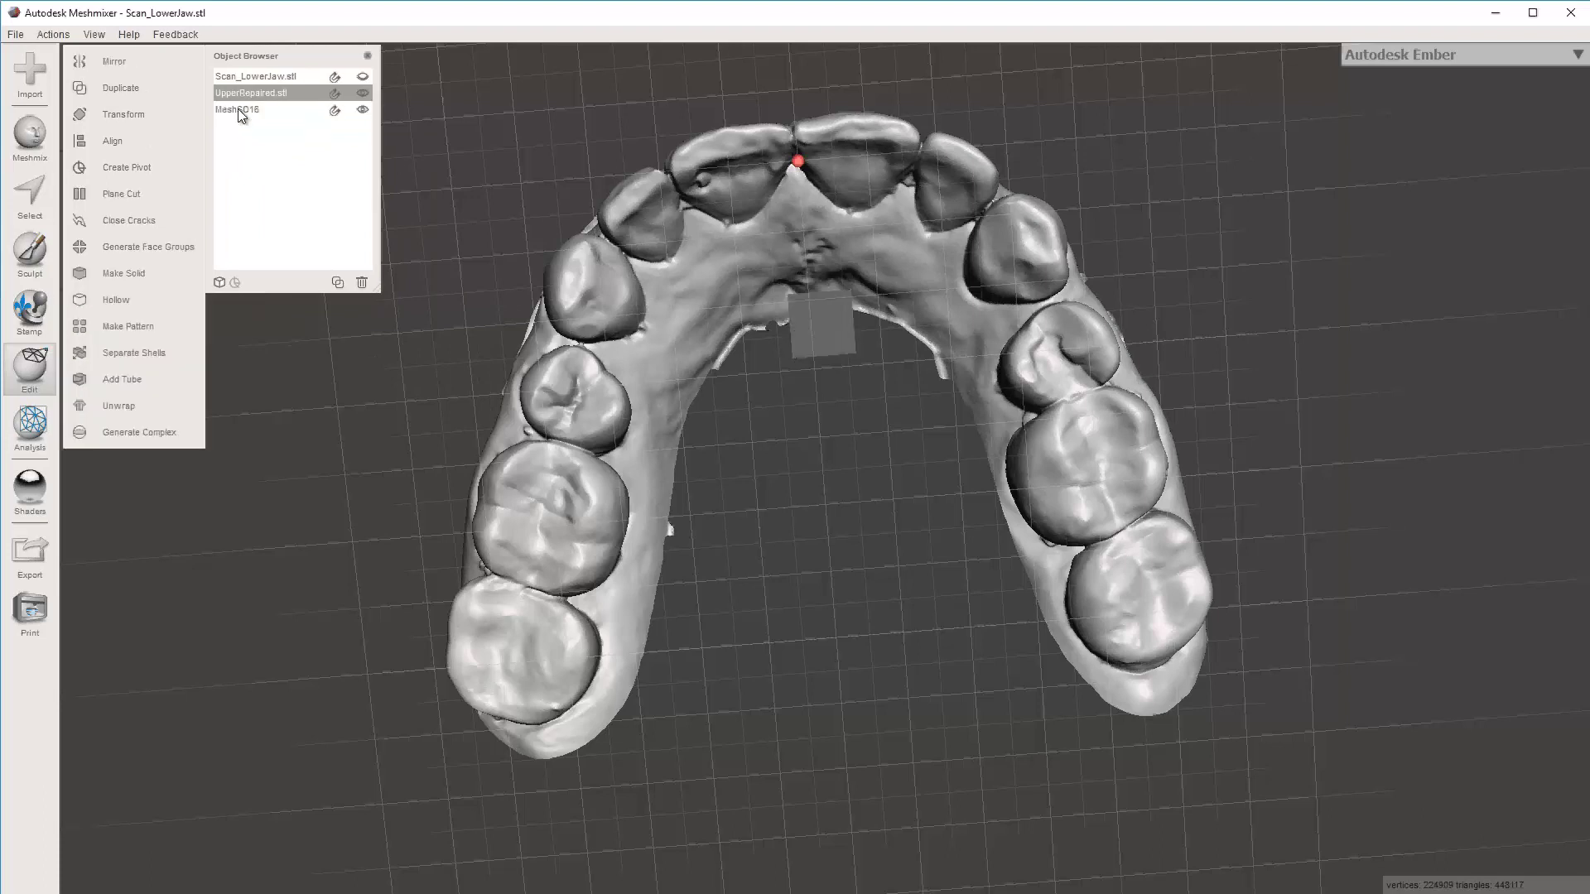
{"action": "left_click", "coordinate": [238, 111], "text": "shift"}
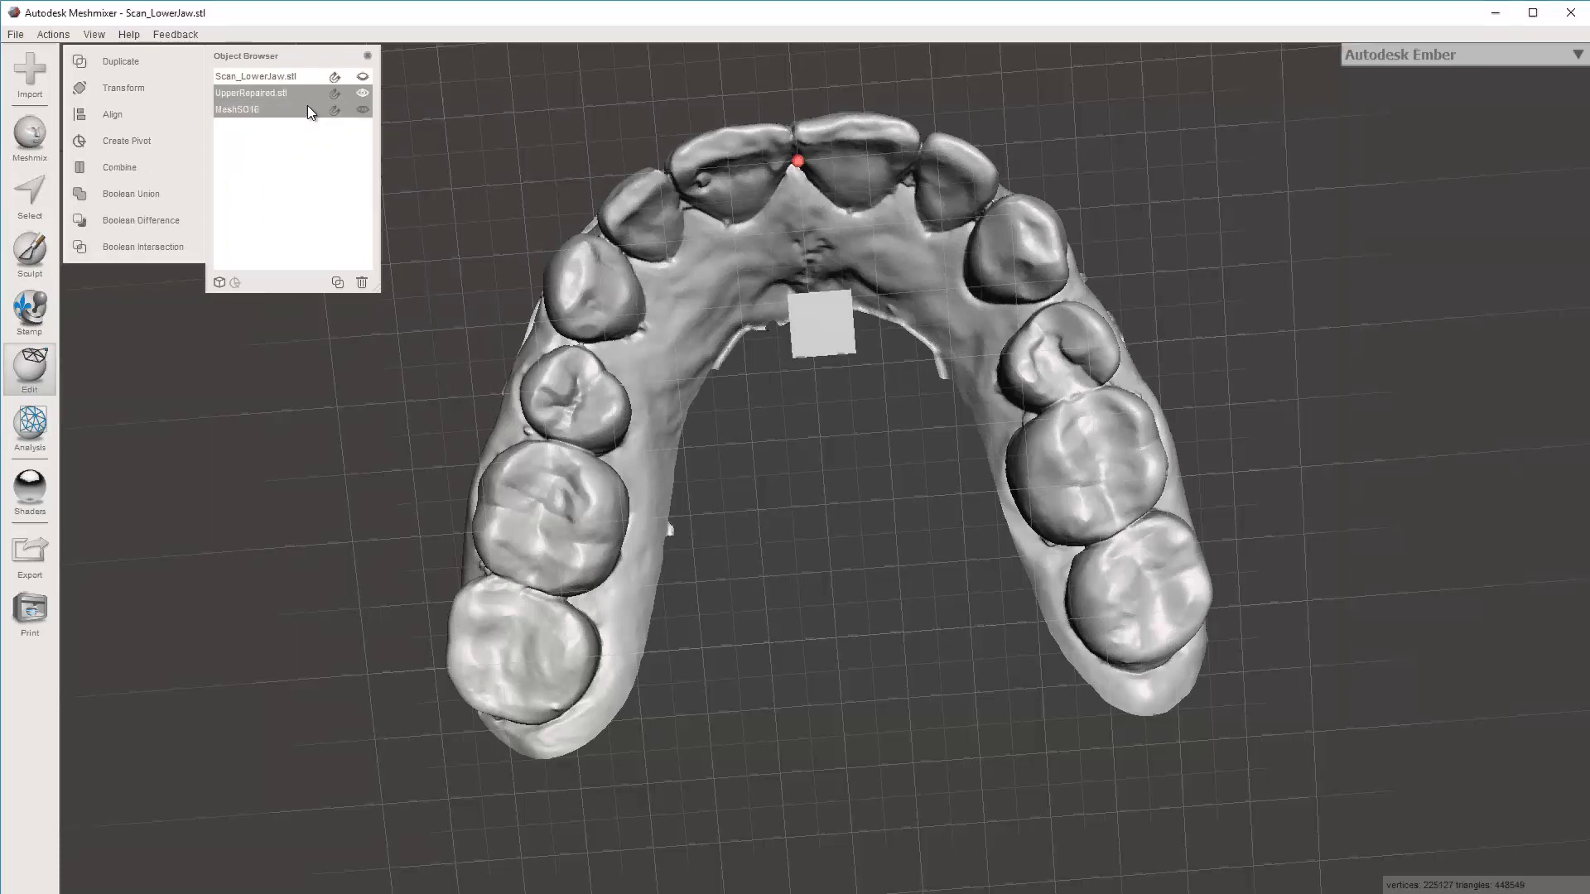
{"action": "left_click", "coordinate": [153, 167]}
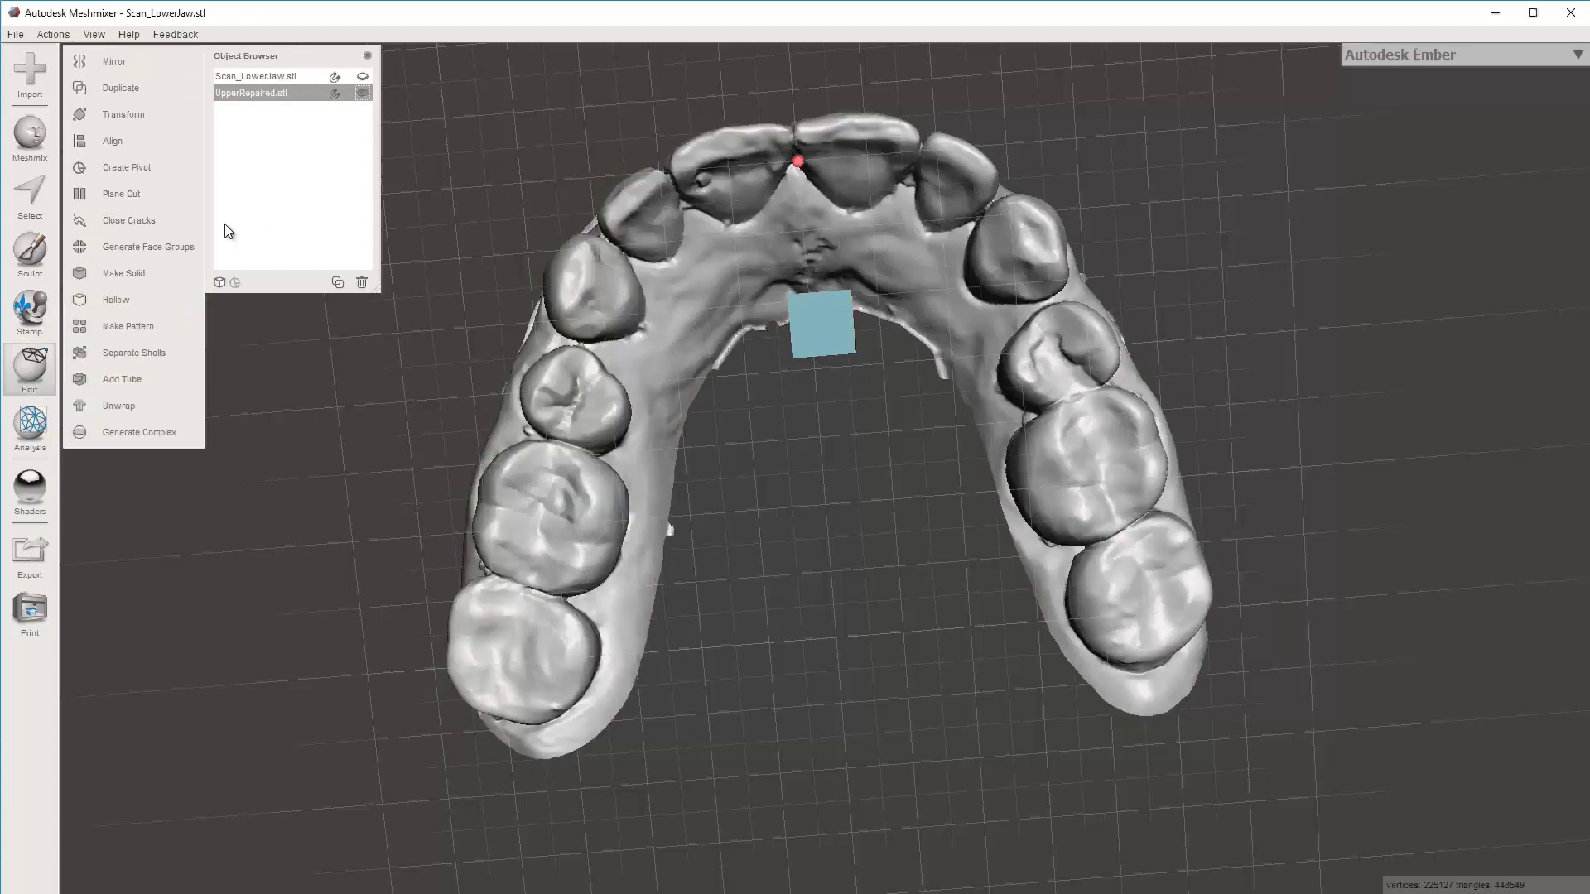
Duplicate the combined UpperRepaired.stl and hide the original, leaving the copy visible
{"action": "left_click", "coordinate": [343, 276]}
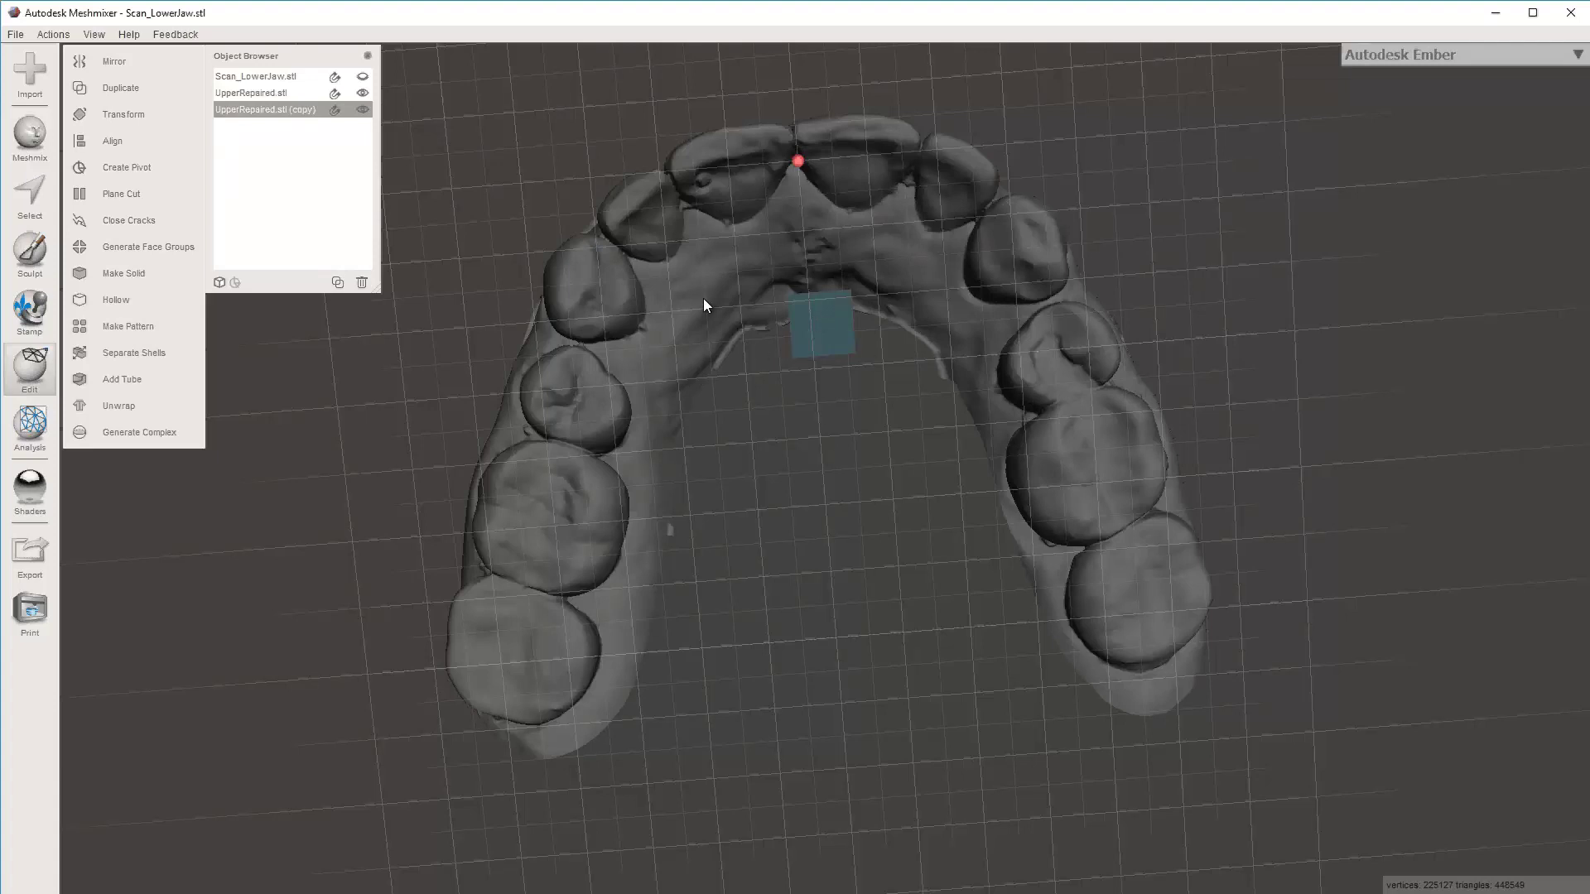
{"action": "left_click", "coordinate": [280, 89], "text": "shift"}
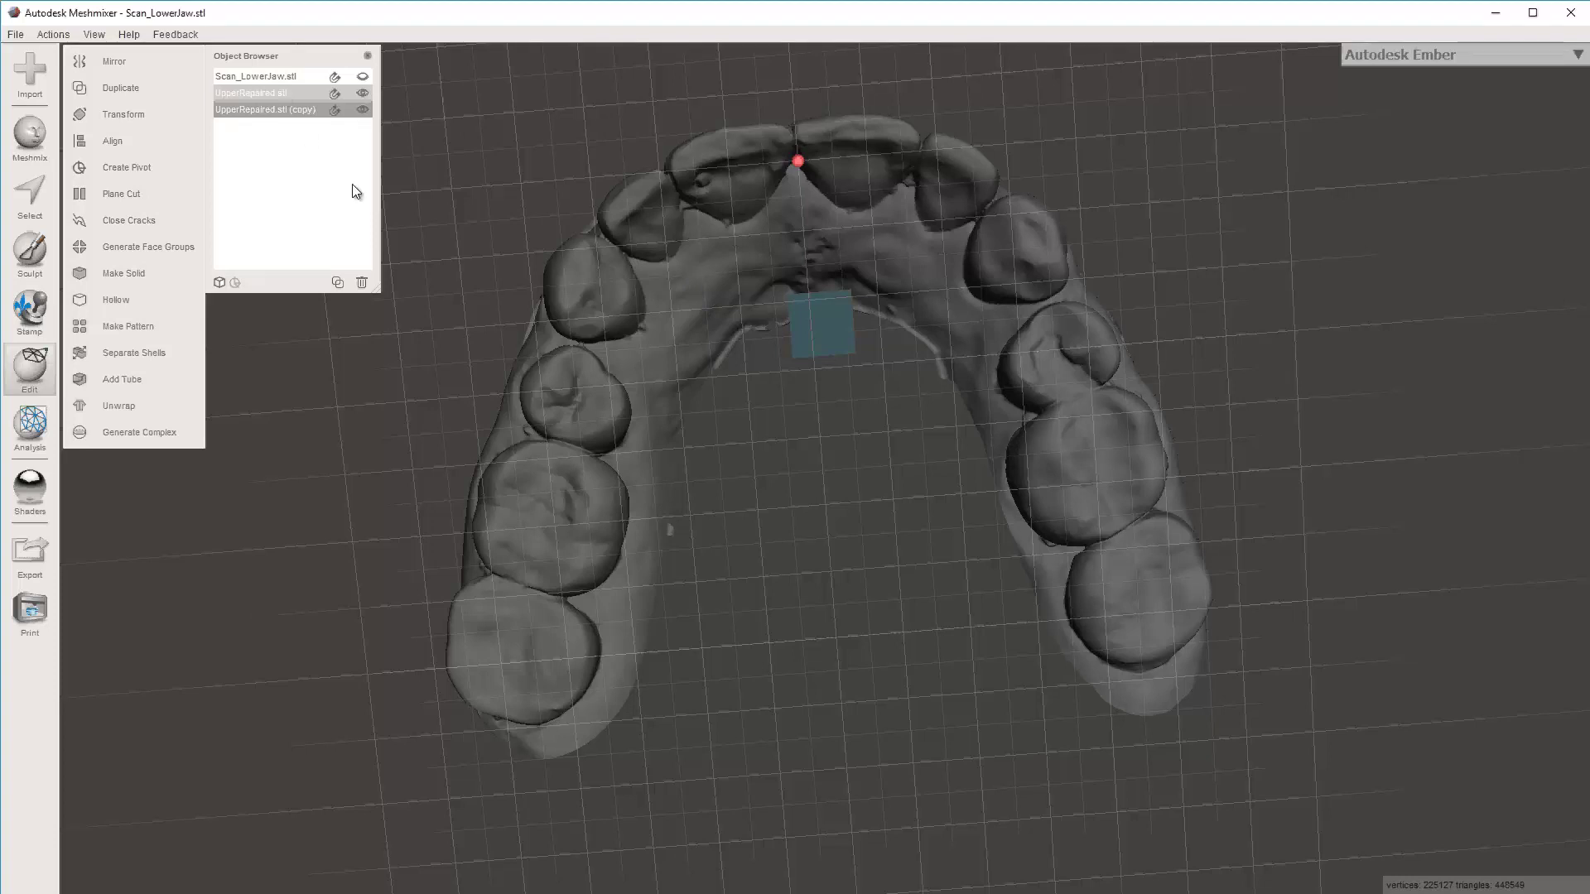
{"action": "left_click", "coordinate": [366, 94]}
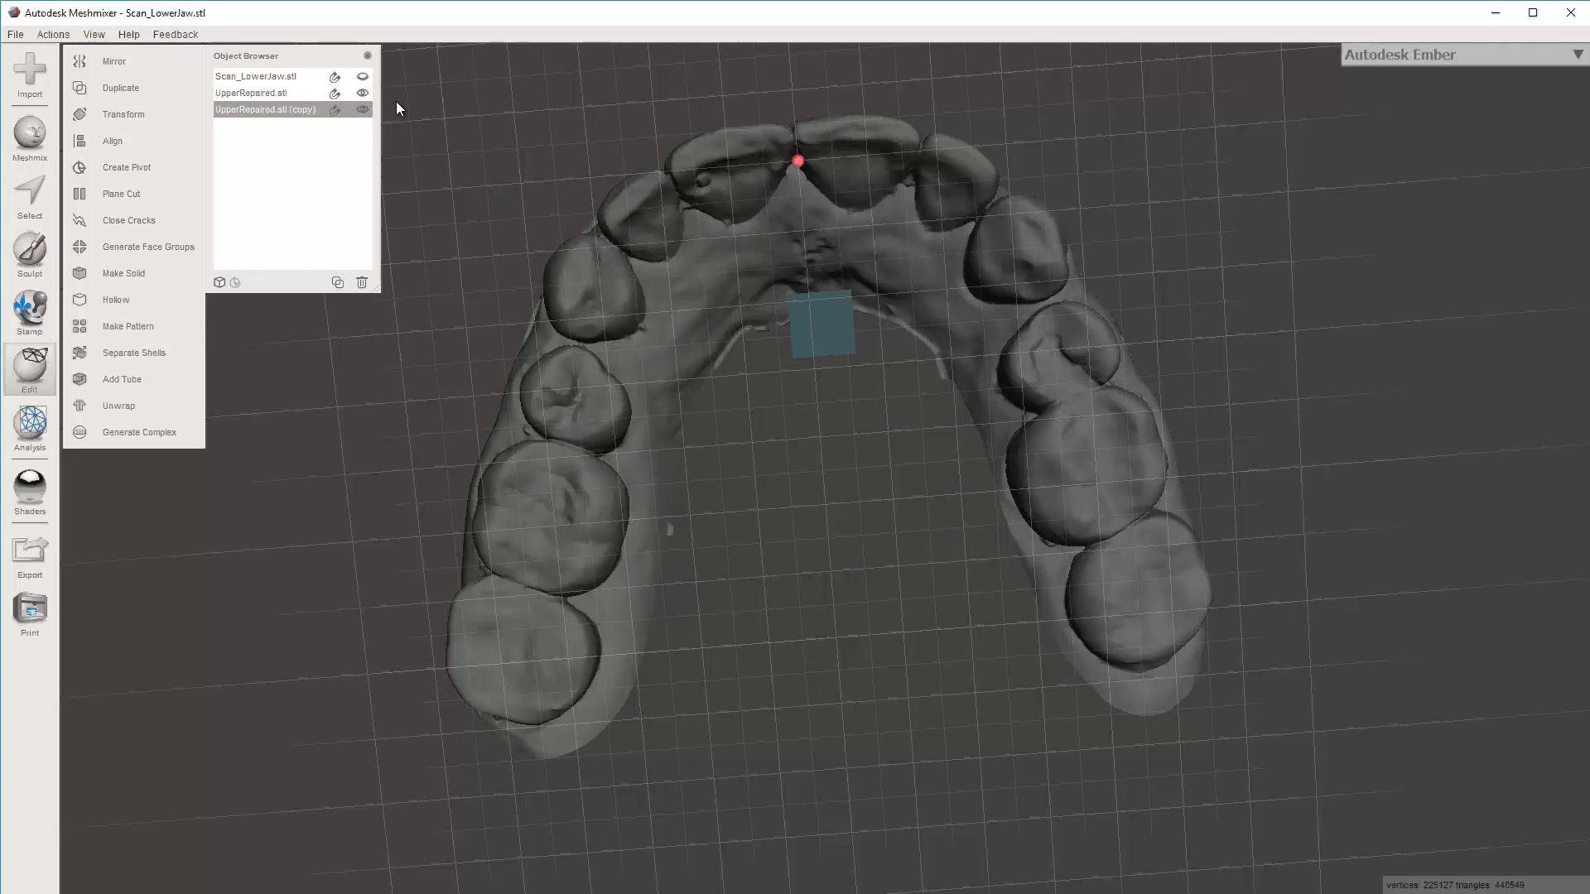
{"action": "right_click_drag", "start_coordinate": [693, 299], "coordinate": [750, 351]}
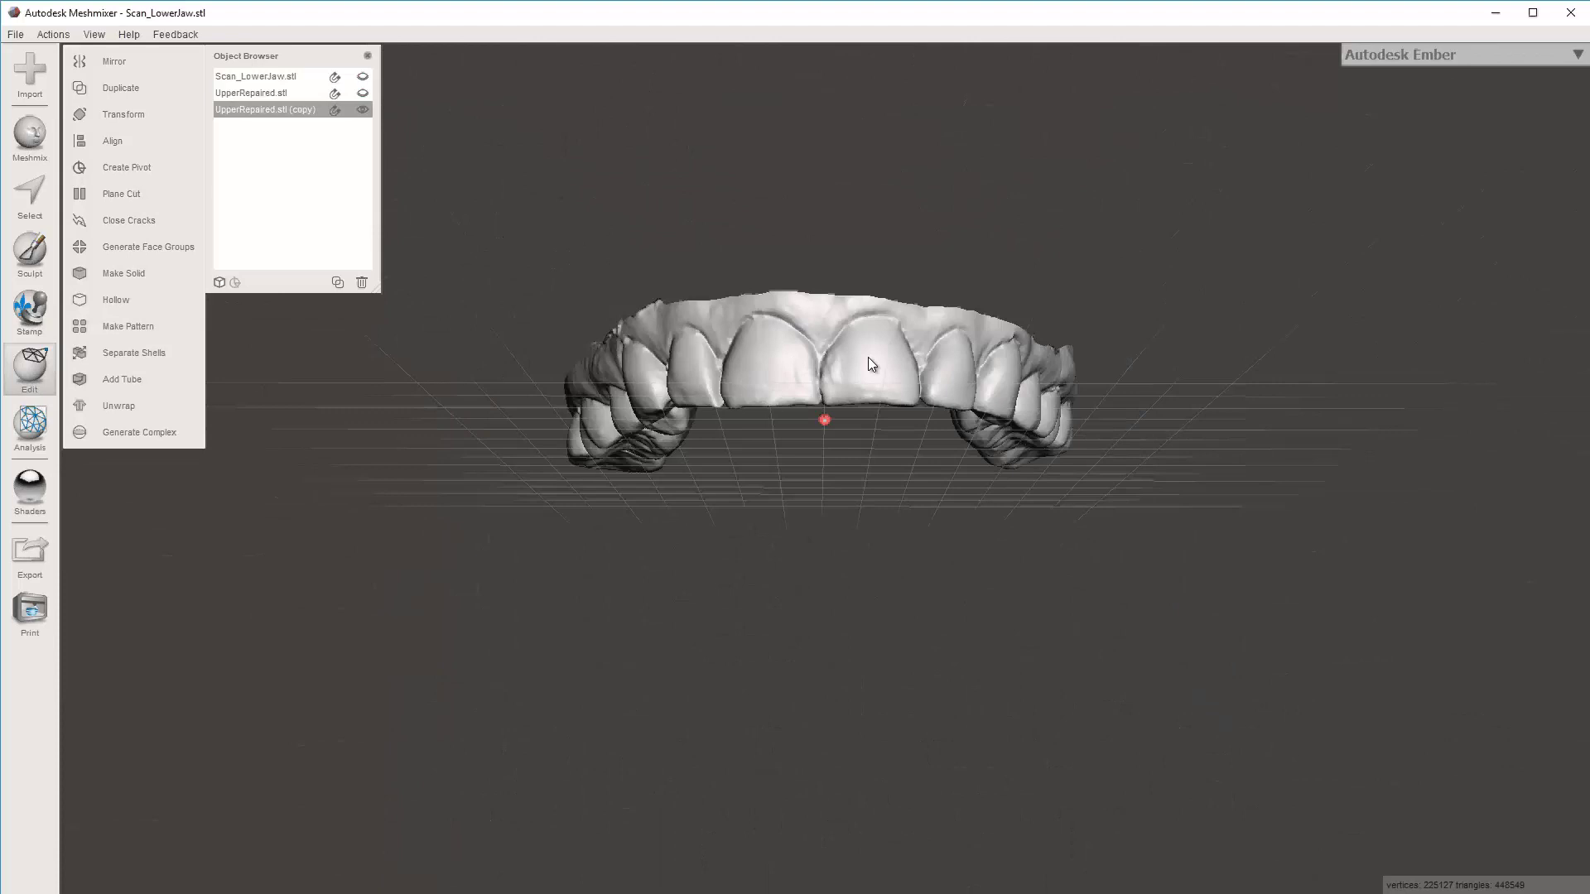
Rotate UpperRepaired.stl (copy) about Z, X and Y, move it 4.5182 mm along X, and apply
{"action": "key", "text": "t"}
{"action": "left_click_drag", "start_coordinate": [869, 349], "coordinate": [908, 428]}
{"action": "right_click_drag", "start_coordinate": [908, 428], "coordinate": [763, 340]}
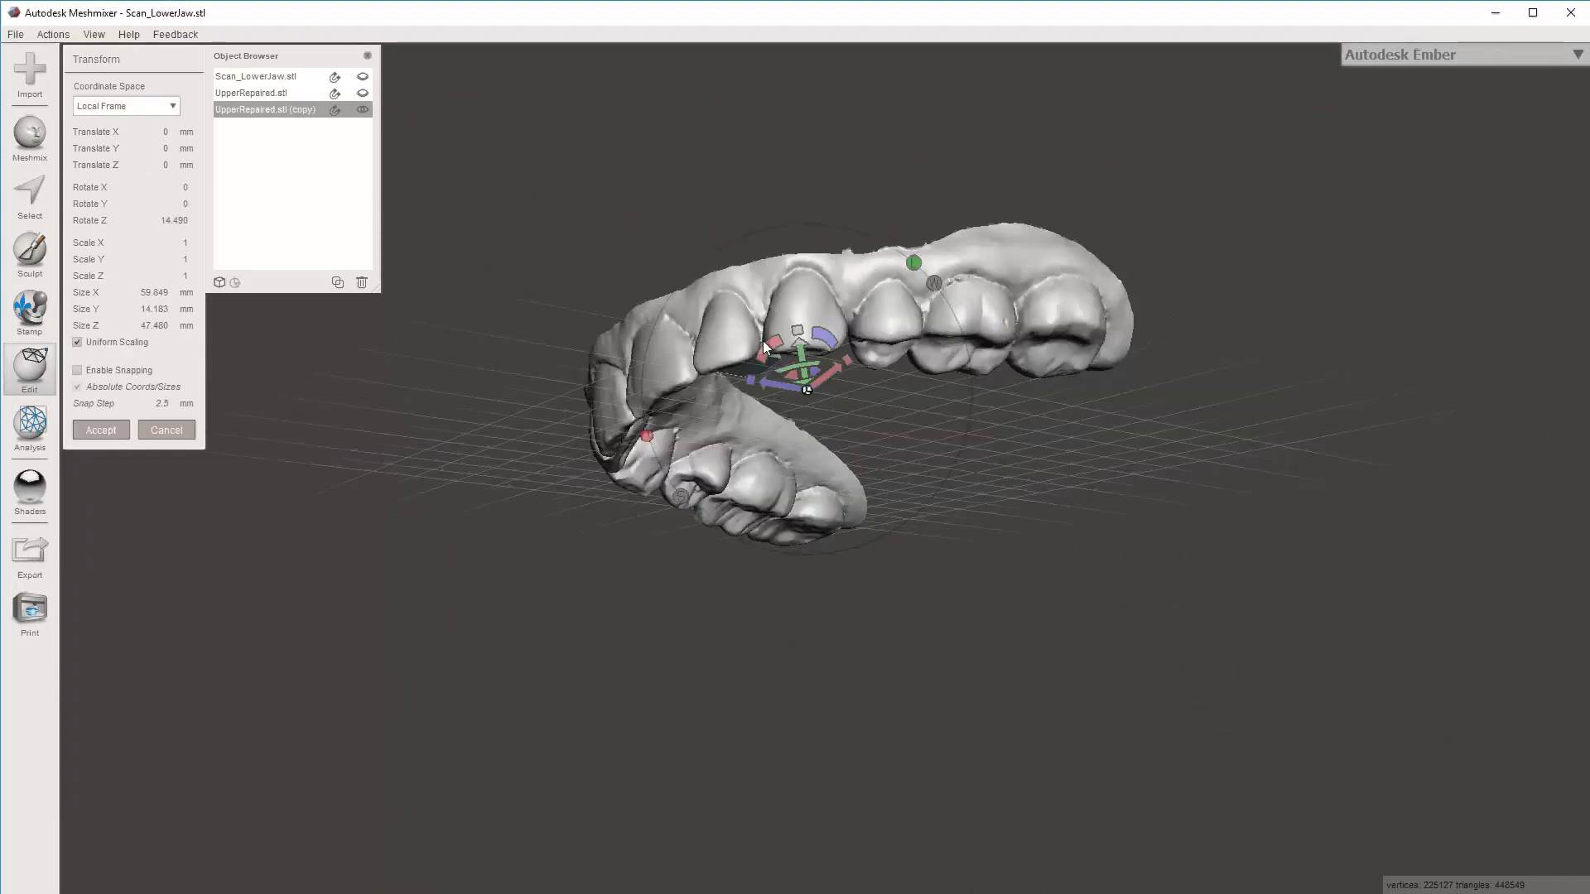
{"action": "mouse_move", "coordinate": [768, 344]}
{"action": "left_mouse_down"}
{"action": "mouse_move", "coordinate": [777, 390]}
{"action": "mouse_move", "coordinate": [788, 326]}
{"action": "left_mouse_up"}
{"action": "right_click_drag", "start_coordinate": [788, 327], "coordinate": [797, 349]}
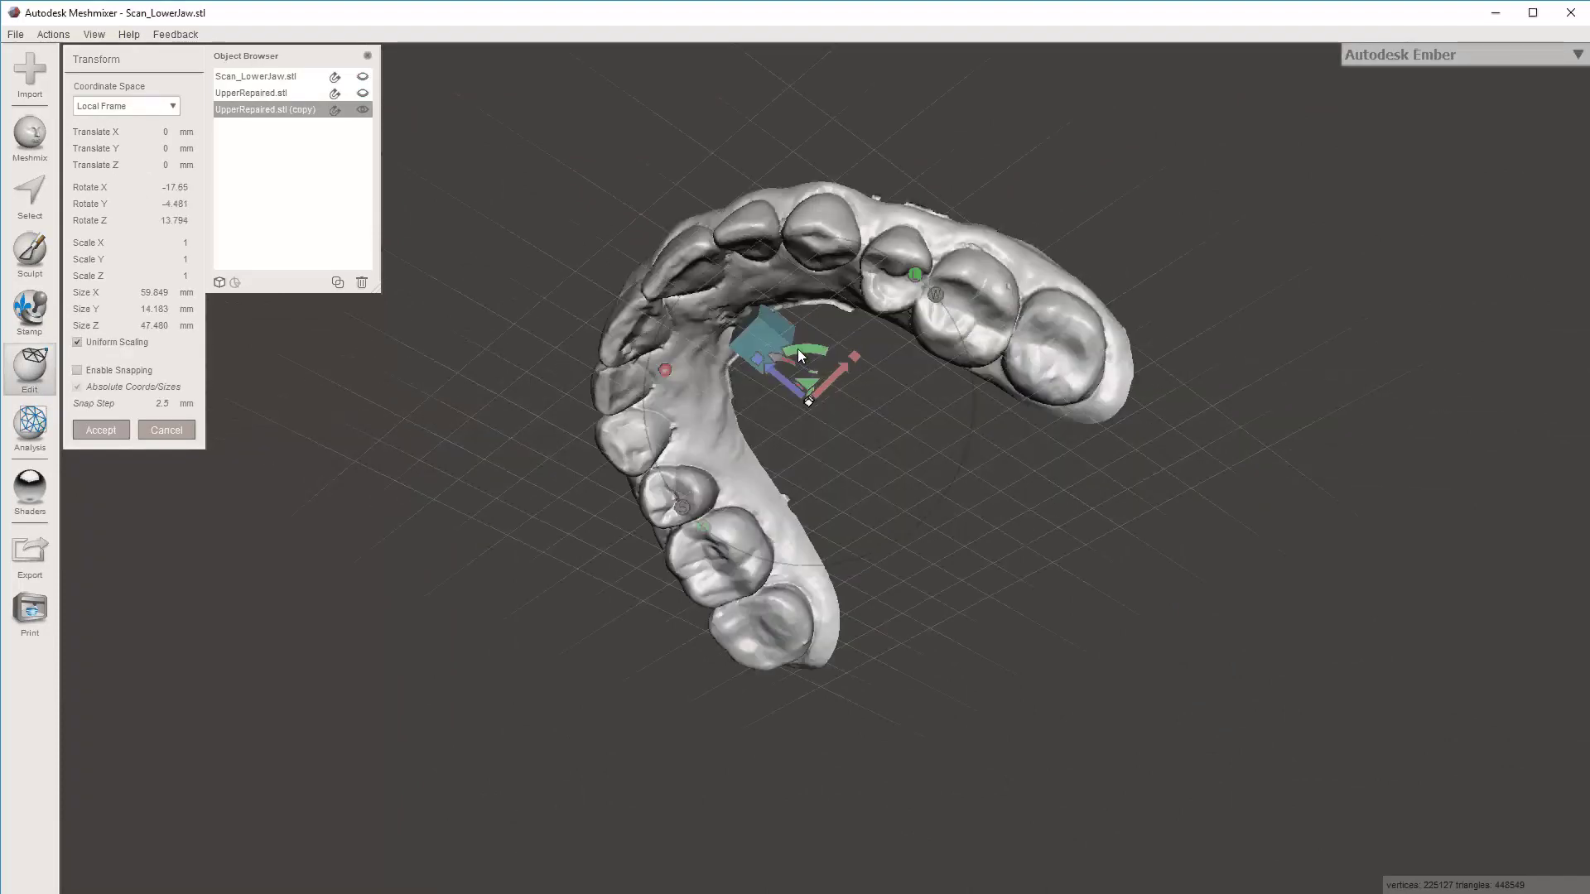
{"action": "left_click_drag", "start_coordinate": [827, 343], "coordinate": [818, 202]}
{"action": "right_click_drag", "start_coordinate": [818, 209], "coordinate": [837, 391]}
{"action": "left_click_drag", "start_coordinate": [838, 391], "coordinate": [882, 364]}
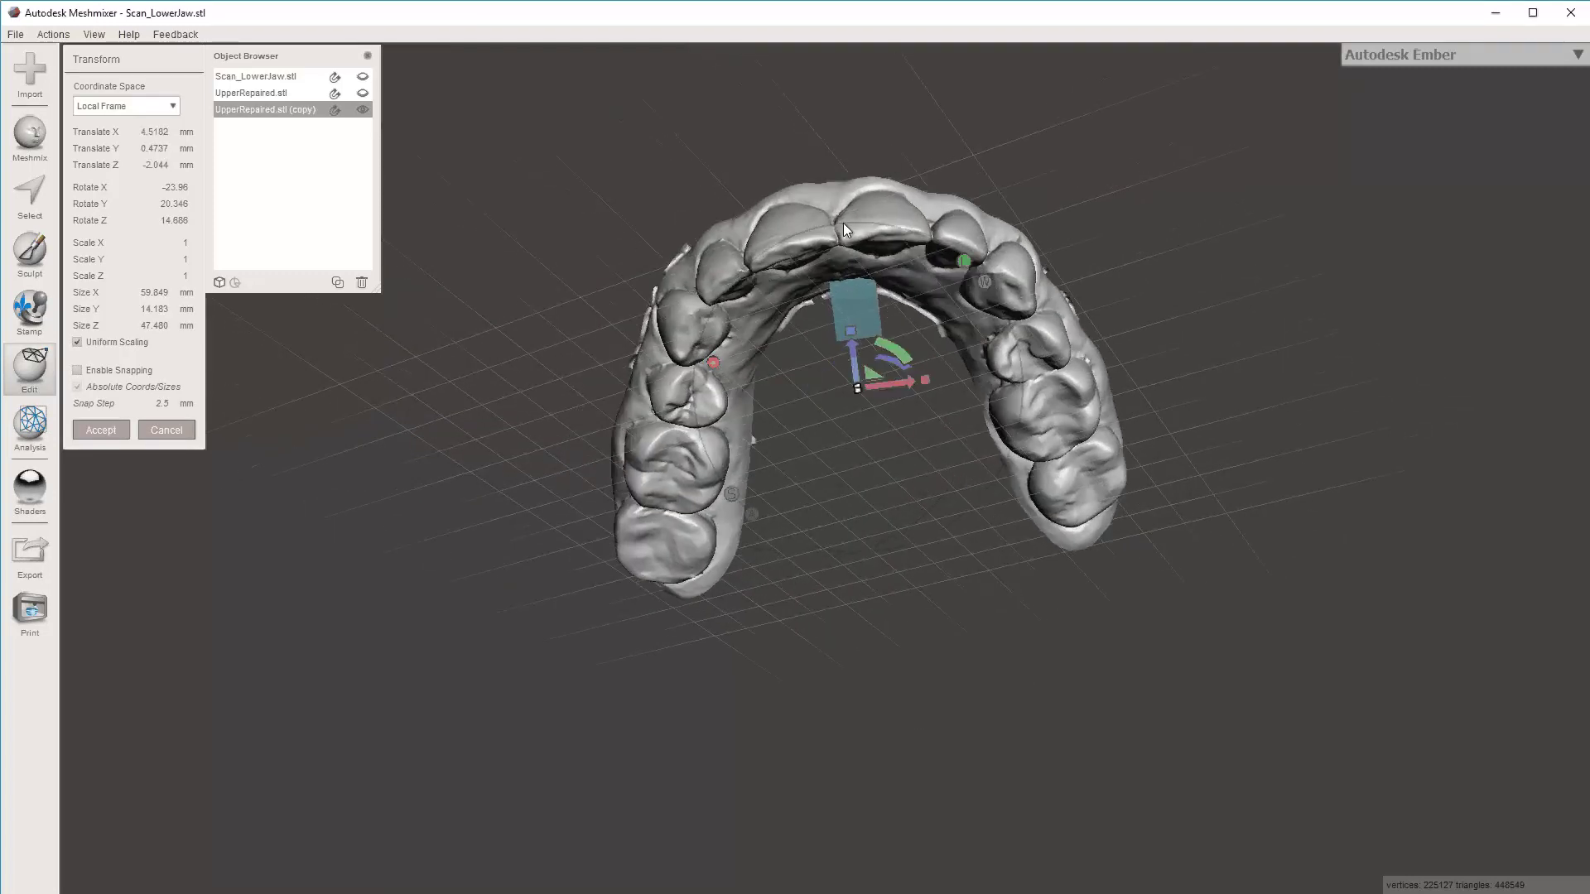
{"action": "right_click_drag", "start_coordinate": [882, 365], "coordinate": [649, 484]}
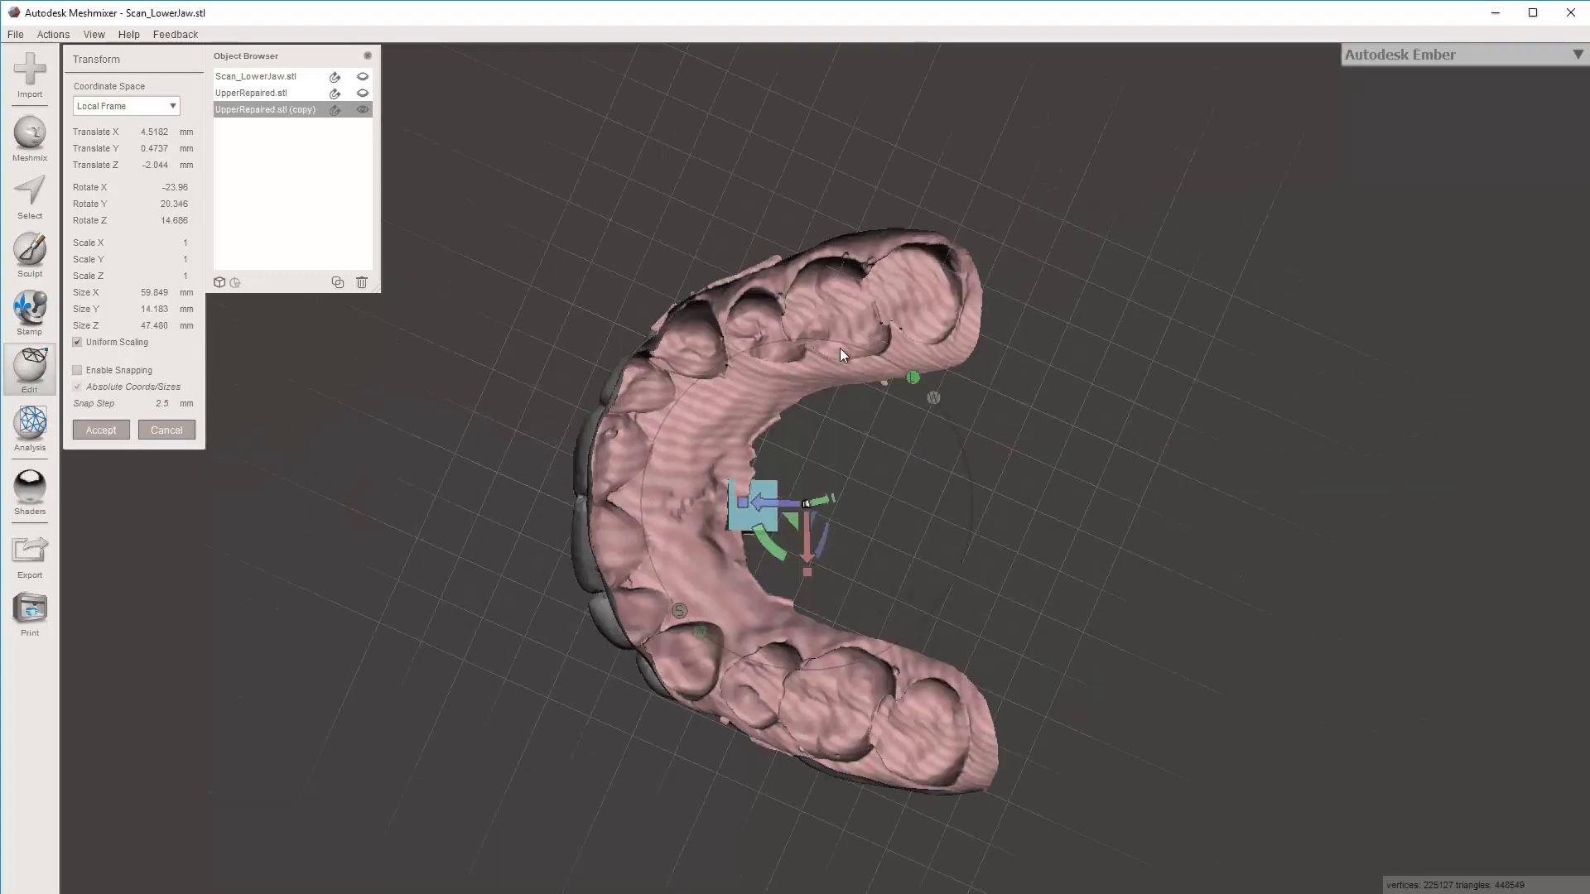
{"action": "right_click_drag", "start_coordinate": [839, 354], "coordinate": [596, 505]}
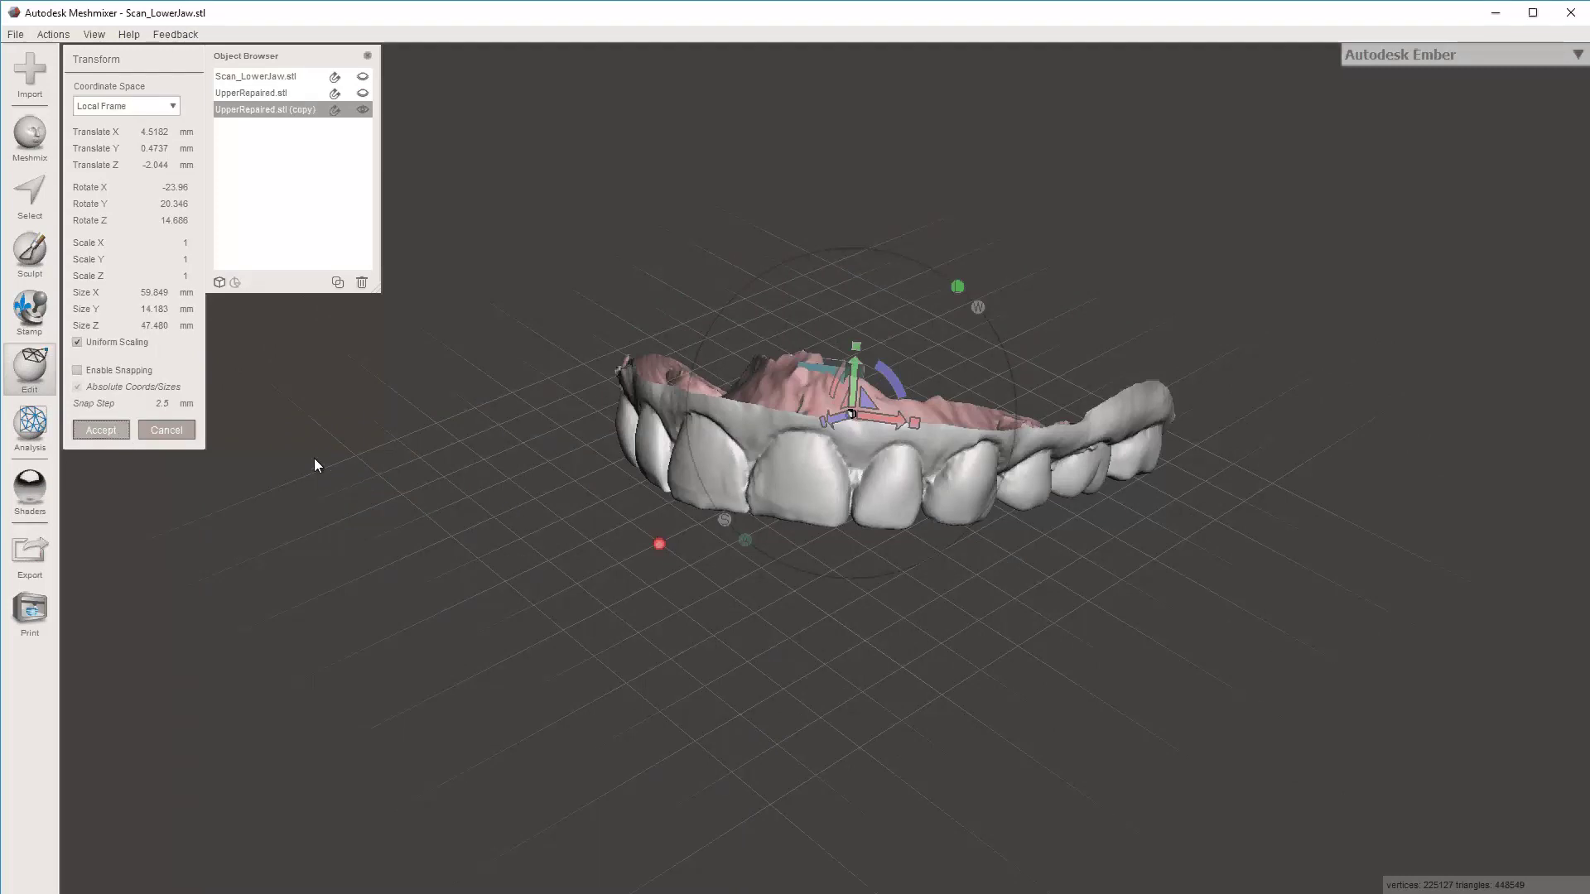
{"action": "key", "text": "Return"}
Toggle the original UpperRepaired.stl on and off repeatedly to compare it with the transformed copy
{"action": "left_click", "coordinate": [362, 93]}
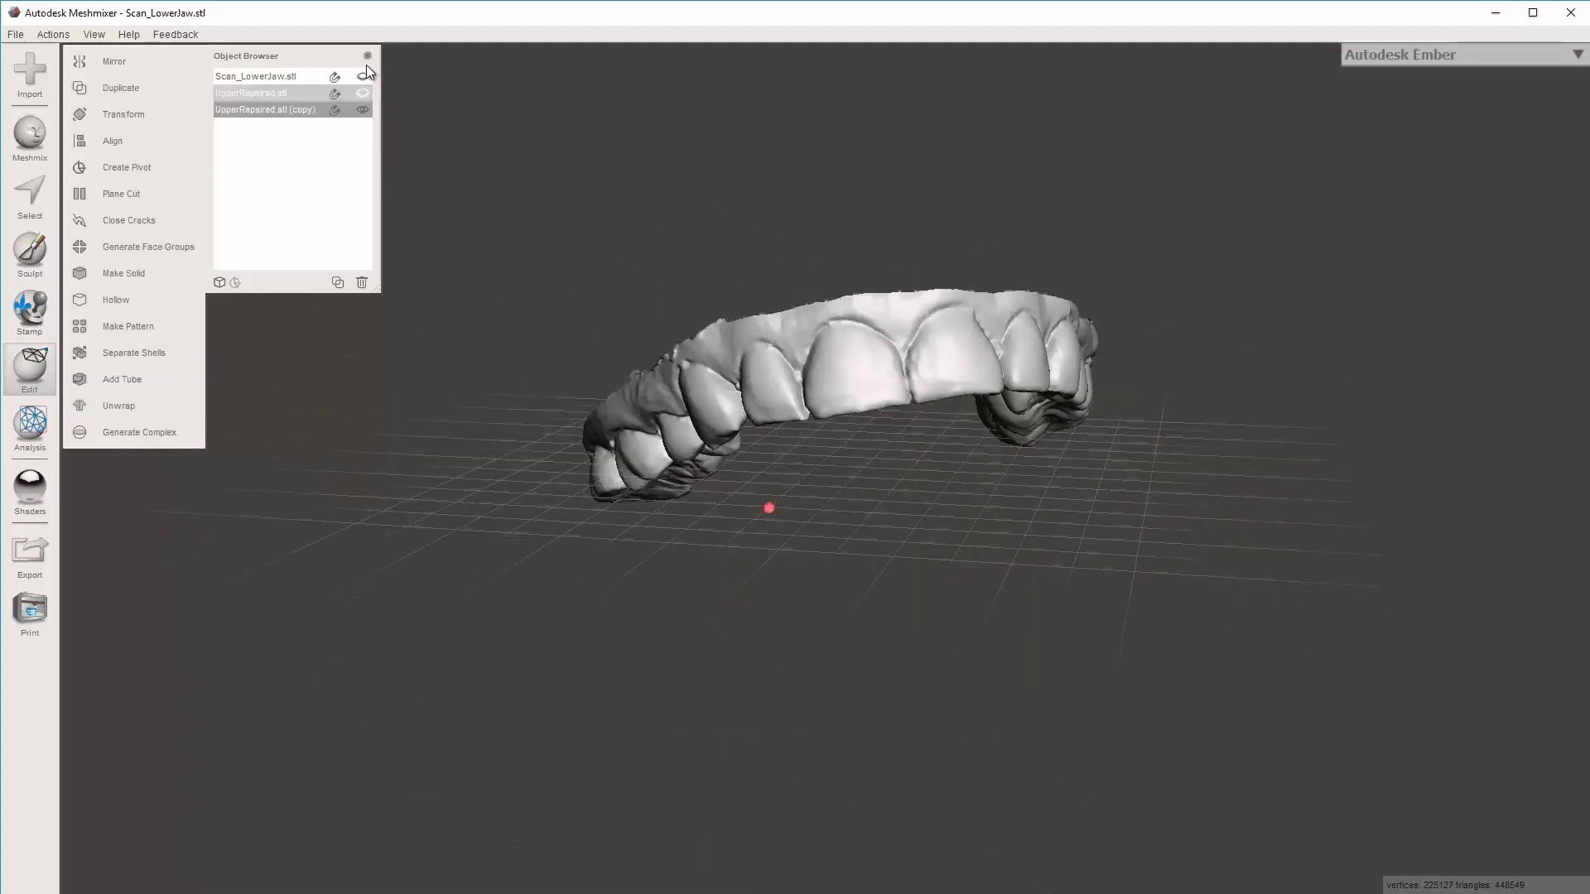
{"action": "left_click", "coordinate": [362, 93]}
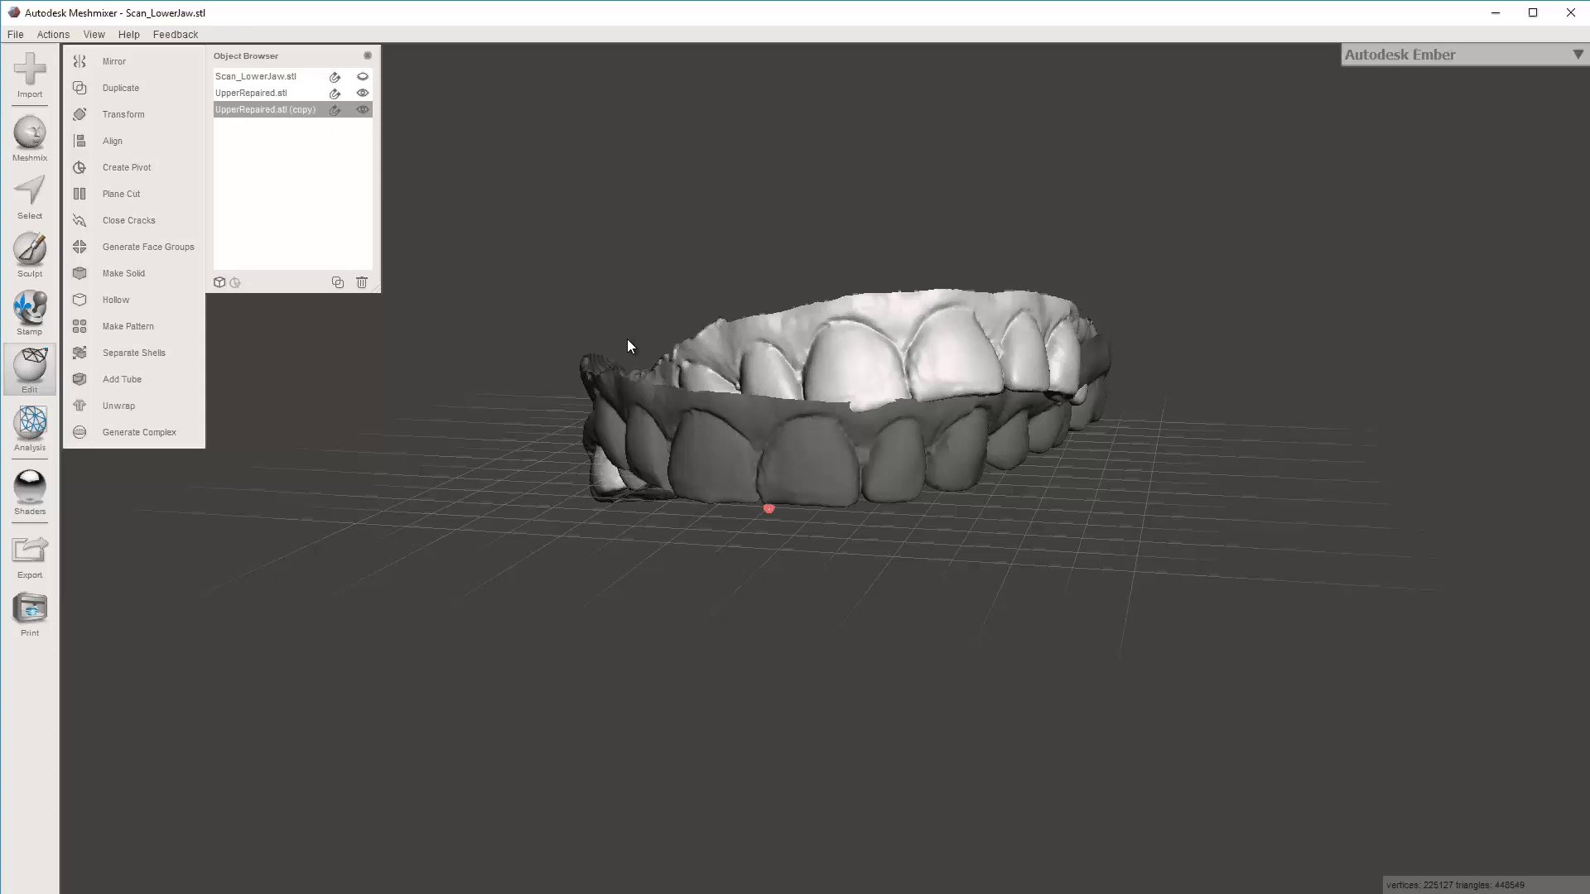
{"action": "right_click_drag", "start_coordinate": [628, 340], "coordinate": [906, 272]}
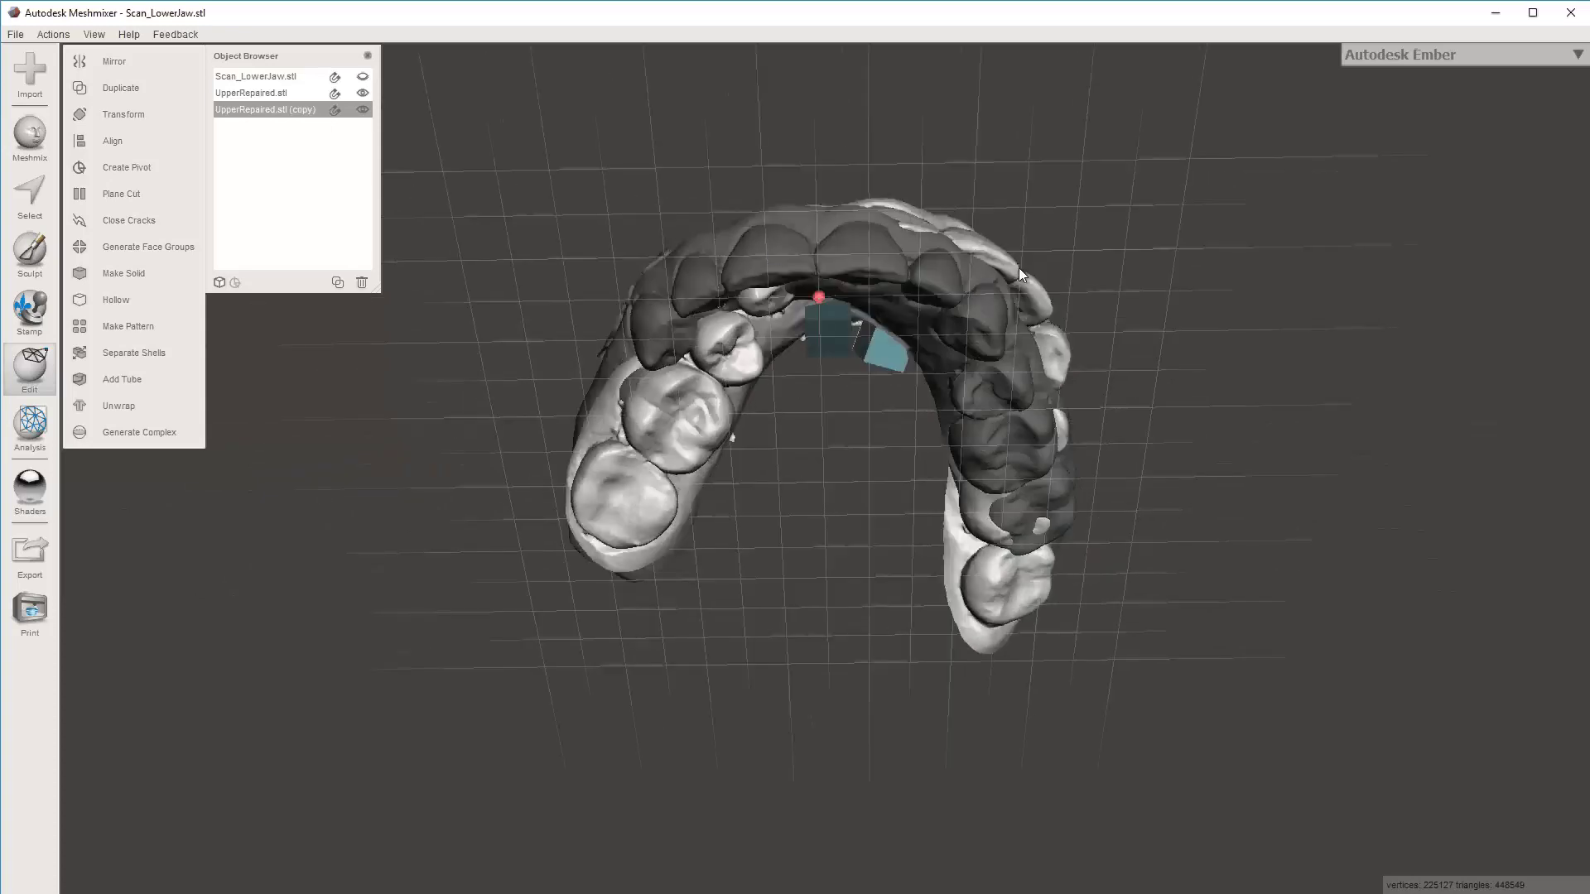
{"action": "mouse_move", "coordinate": [854, 472]}
{"action": "right_mouse_down"}
{"action": "mouse_move", "coordinate": [807, 335]}
{"action": "mouse_move", "coordinate": [860, 454]}
{"action": "right_mouse_up"}
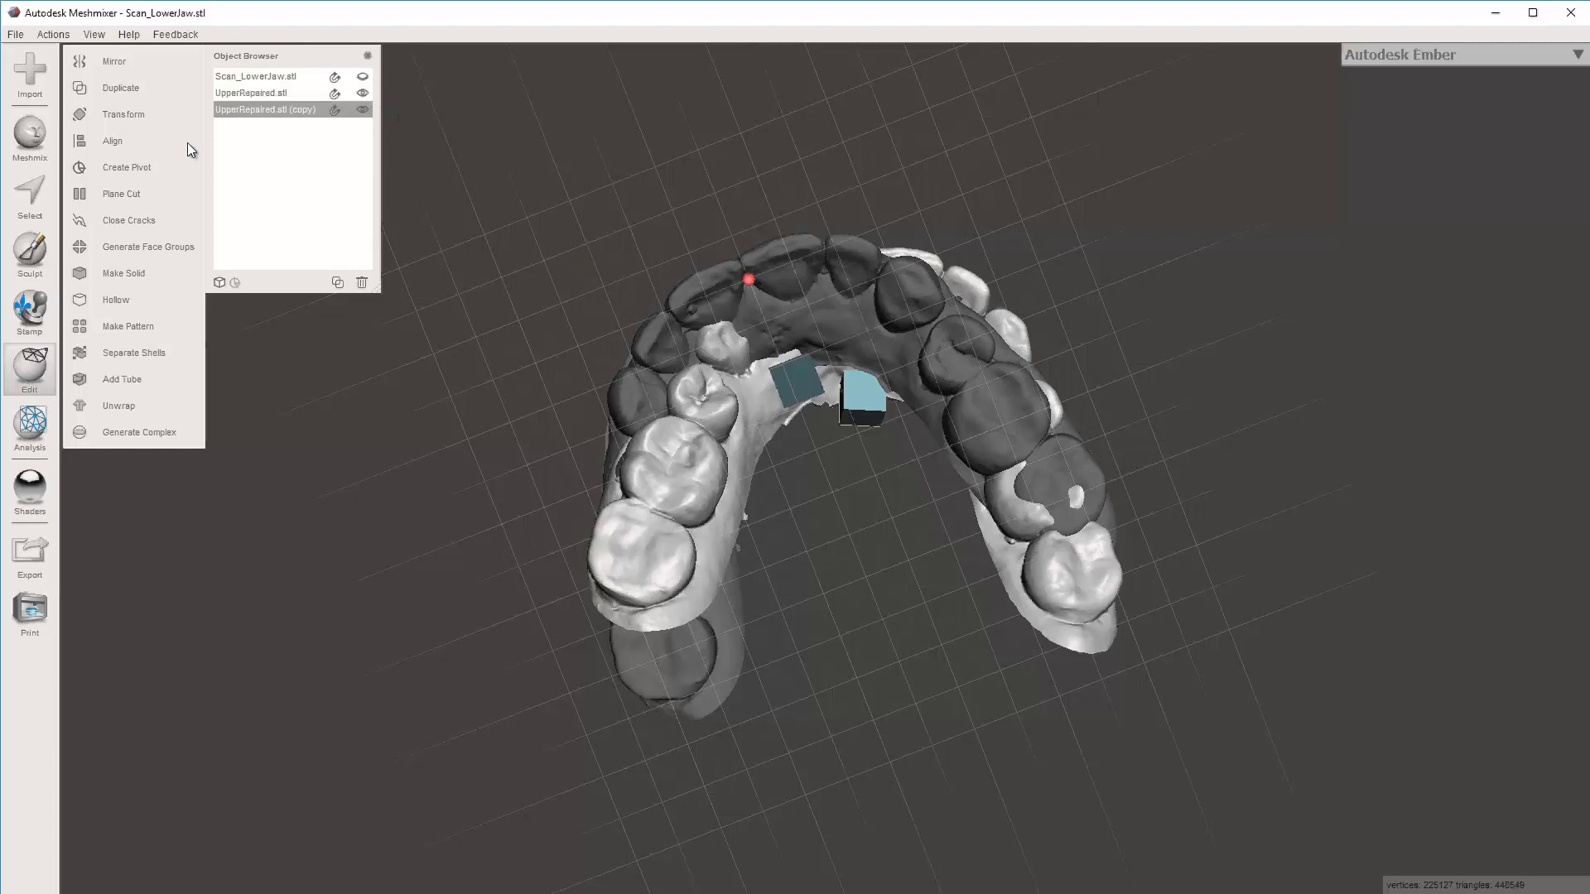
{"action": "left_click", "coordinate": [362, 93]}
{"action": "left_click", "coordinate": [361, 93]}
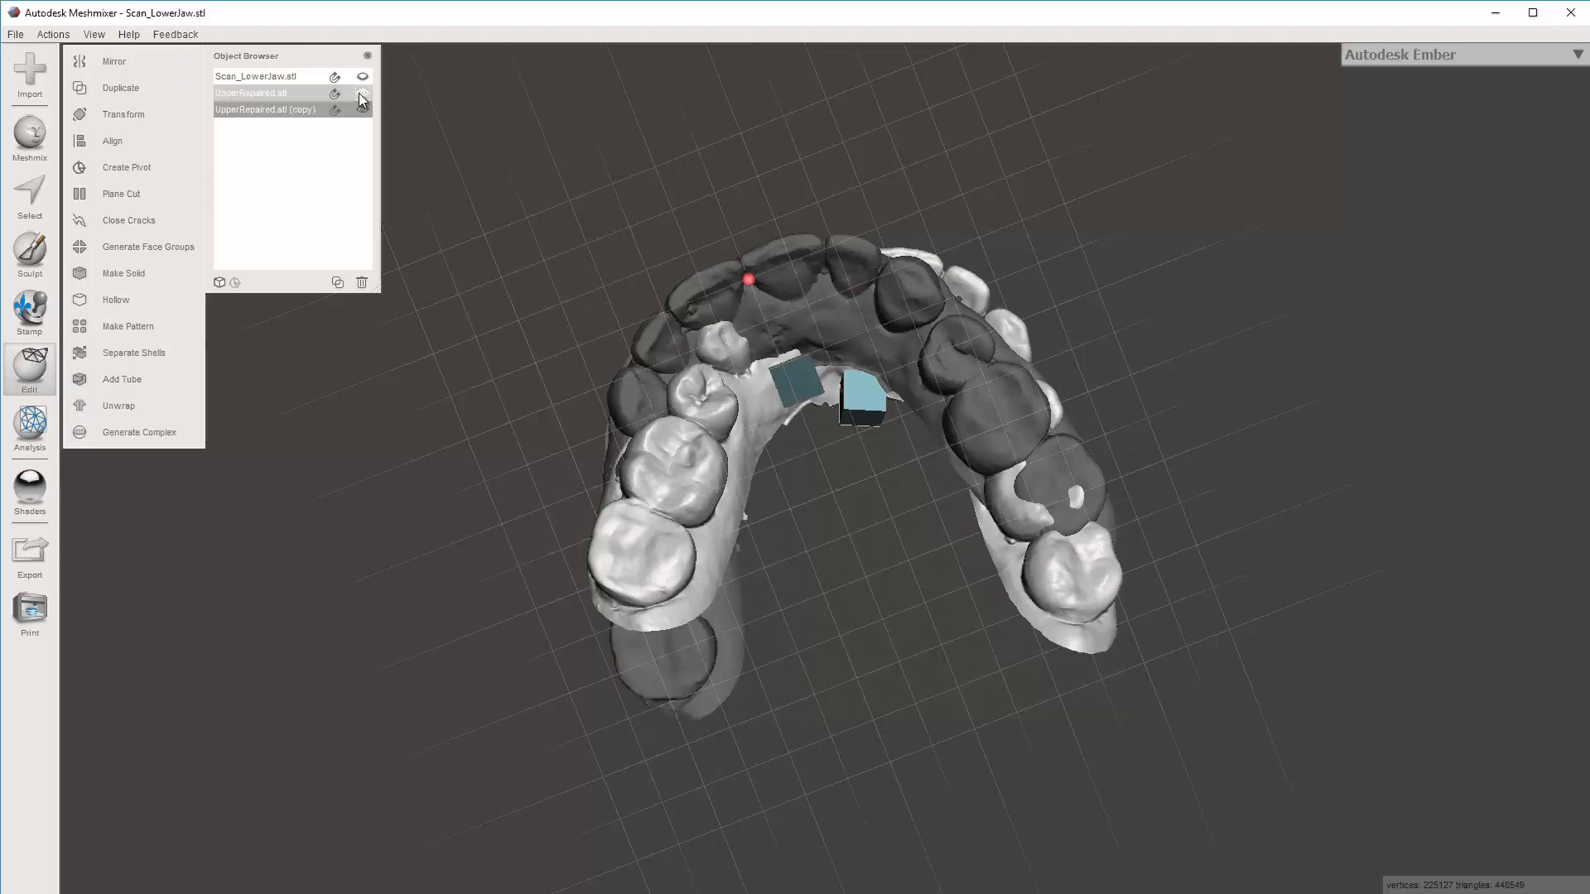
{"action": "left_click", "coordinate": [359, 93]}
{"action": "left_click", "coordinate": [359, 93]}
{"action": "left_click", "coordinate": [362, 93]}
{"action": "left_click", "coordinate": [362, 94]}
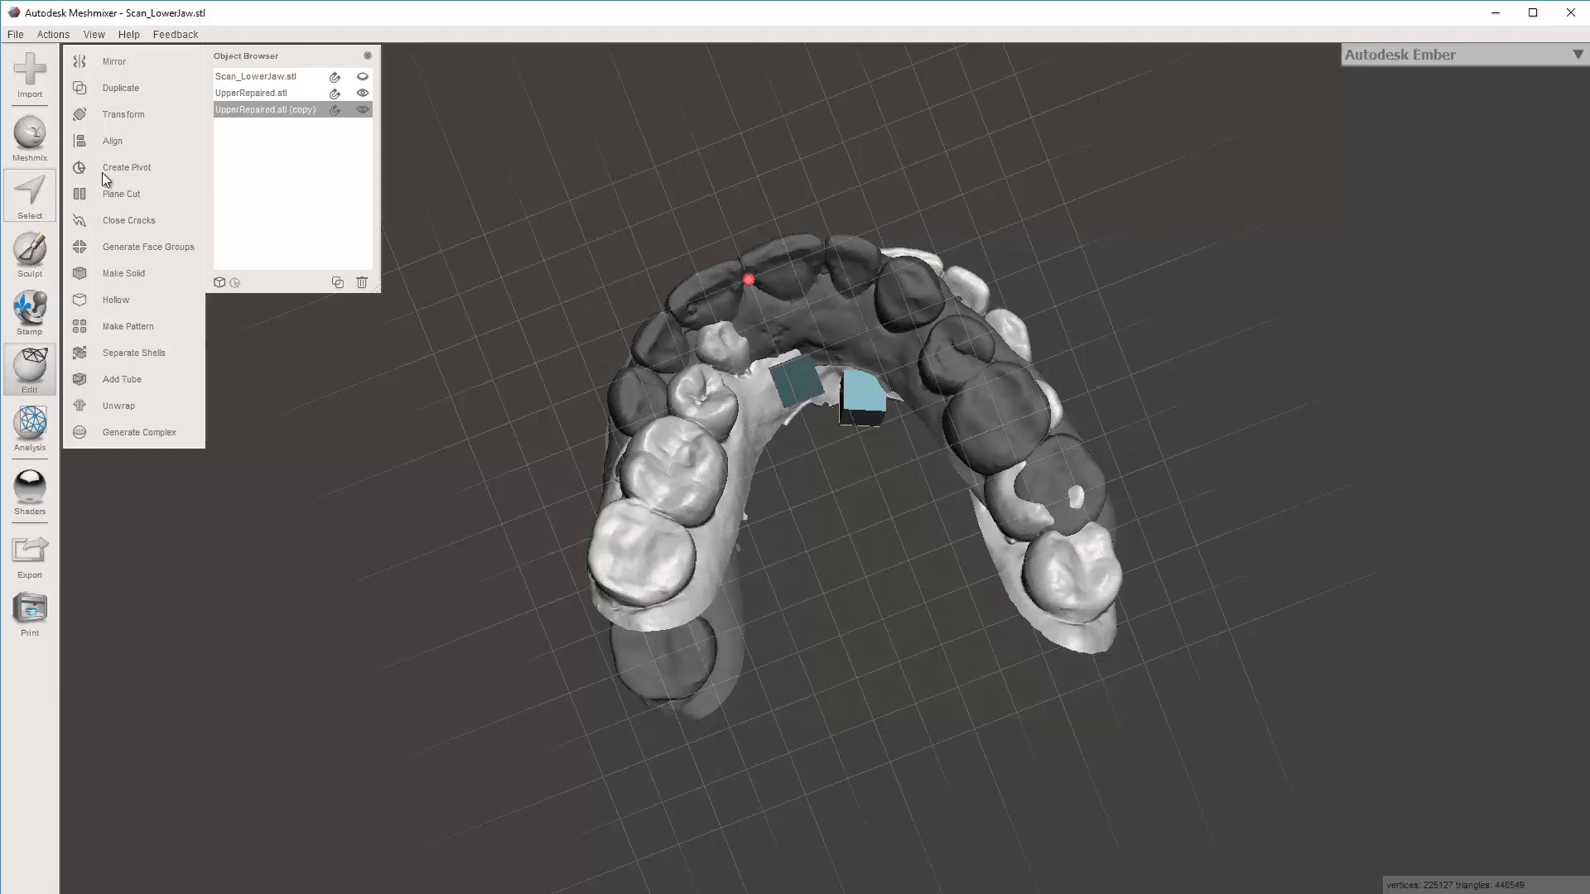
Start Align on the copy with destination World Origin / Y-up, and hide the original UpperRepaired.stl
{"action": "left_click", "coordinate": [151, 141]}
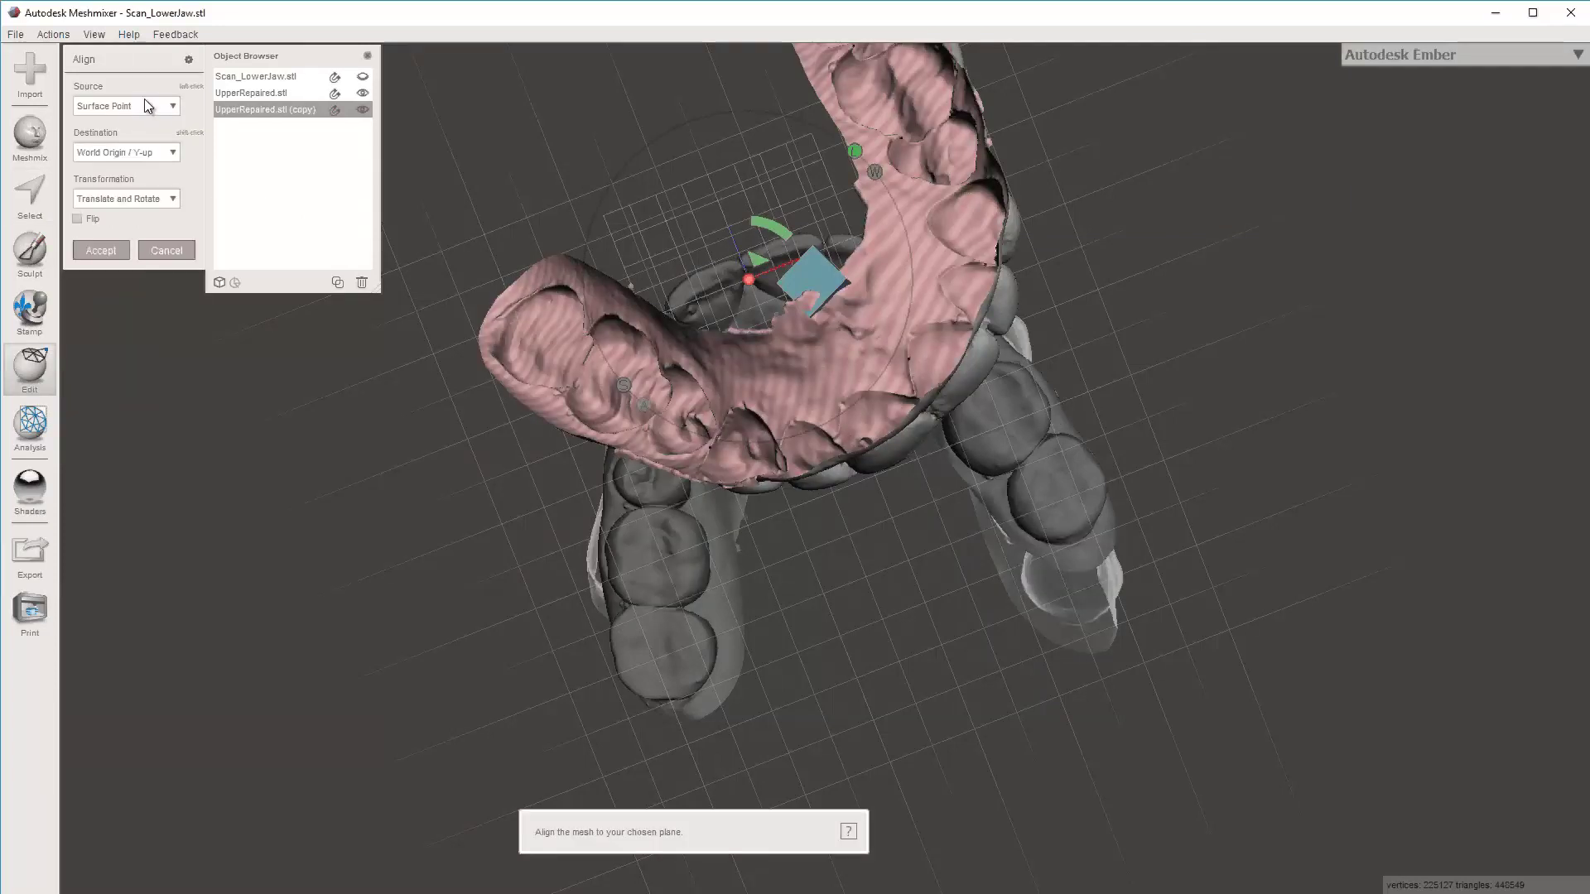
{"action": "left_click", "coordinate": [173, 154]}
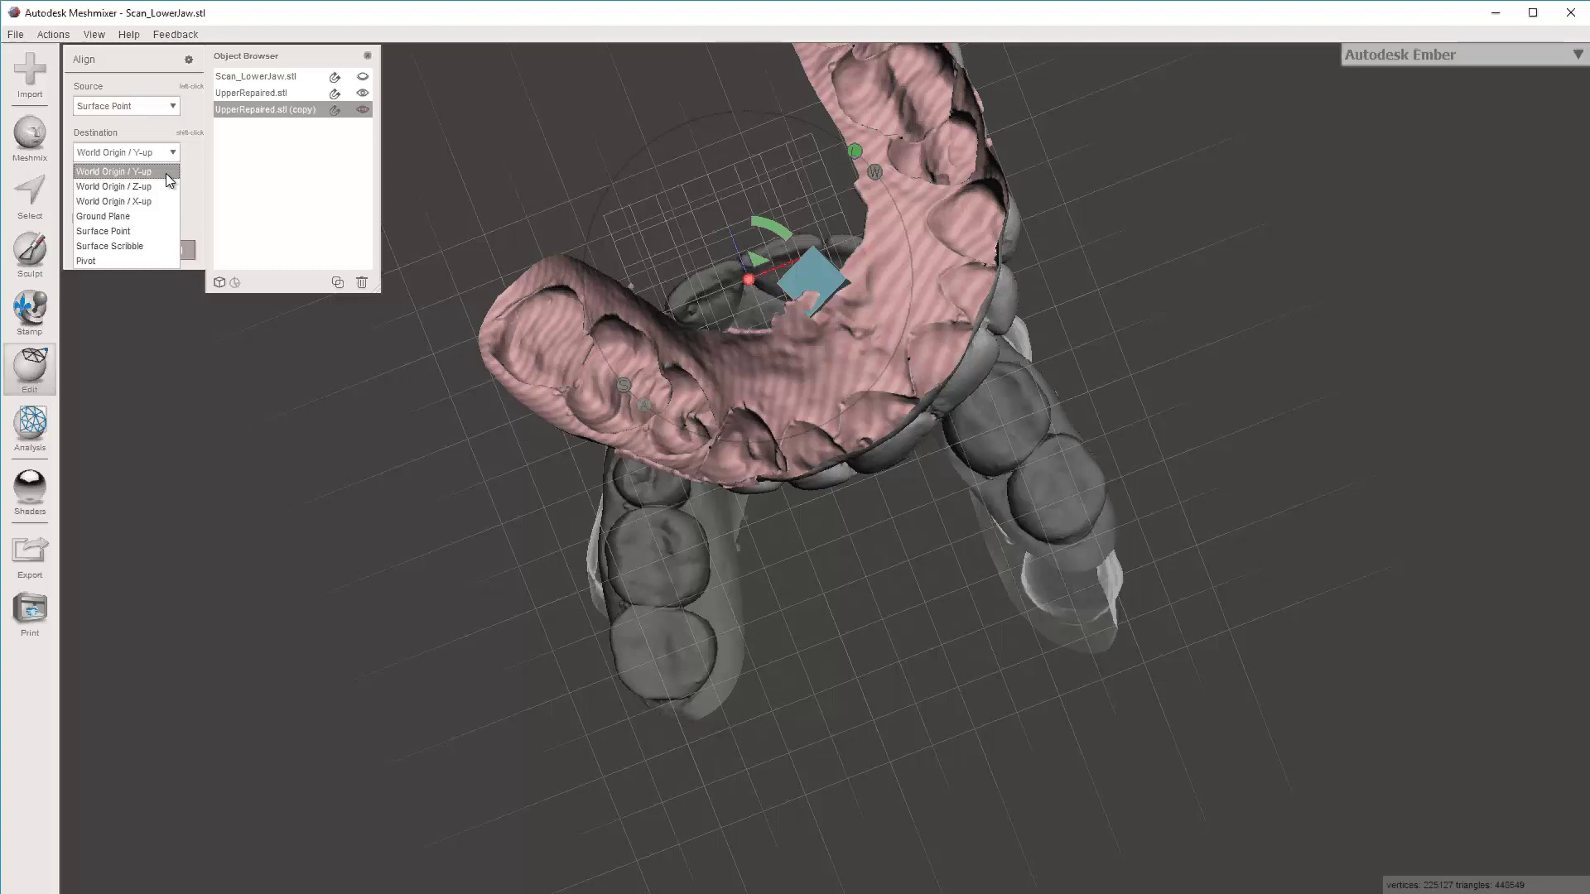
{"action": "left_click", "coordinate": [176, 153]}
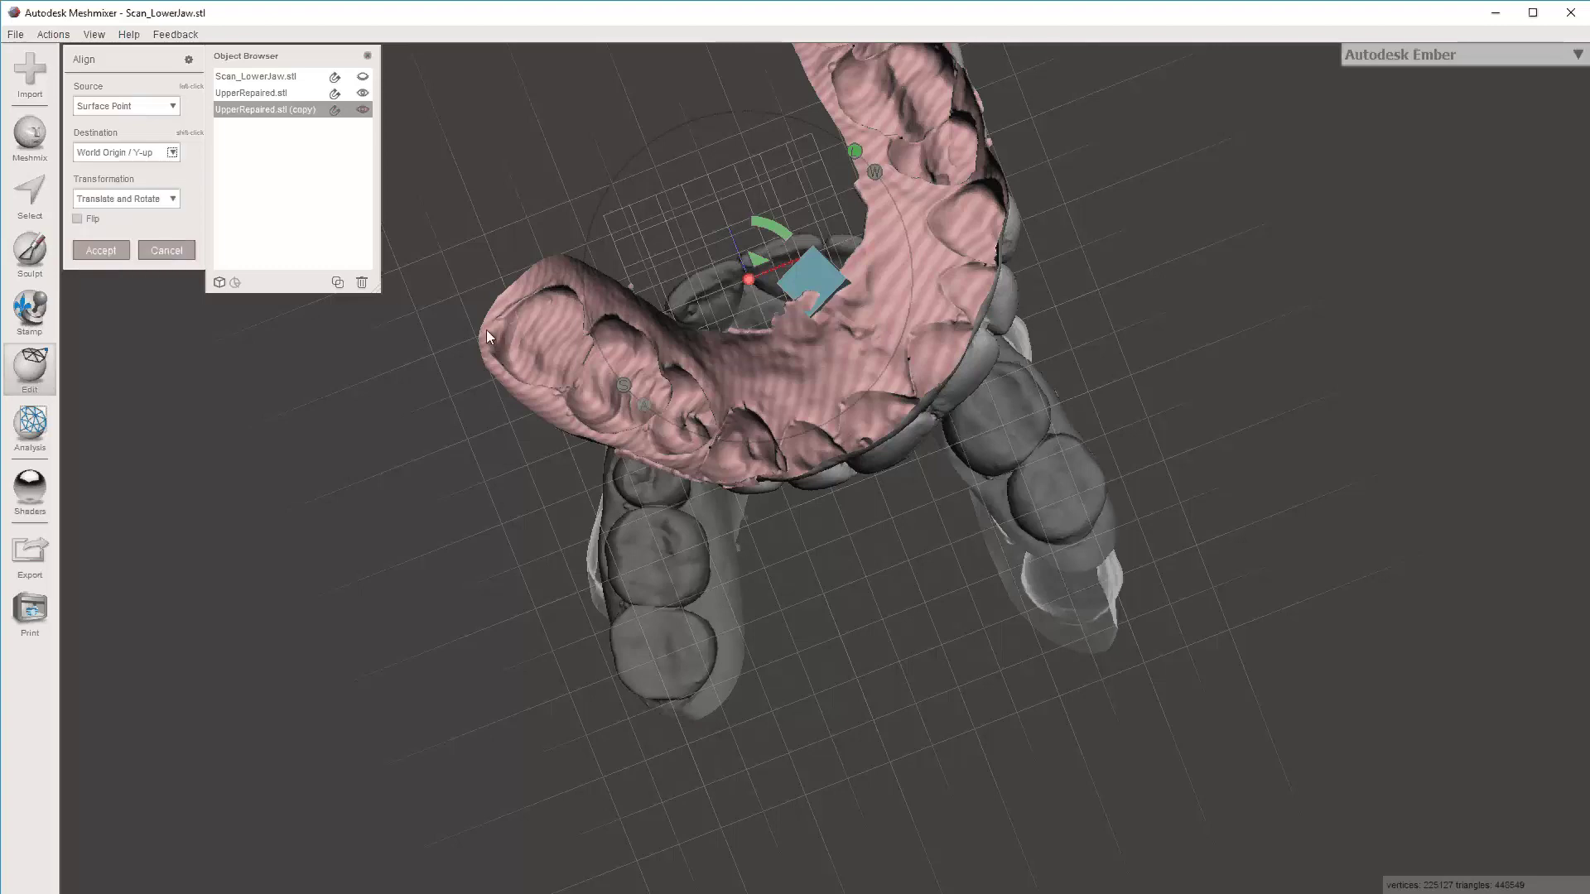
{"action": "right_click_drag", "start_coordinate": [618, 445], "coordinate": [544, 504]}
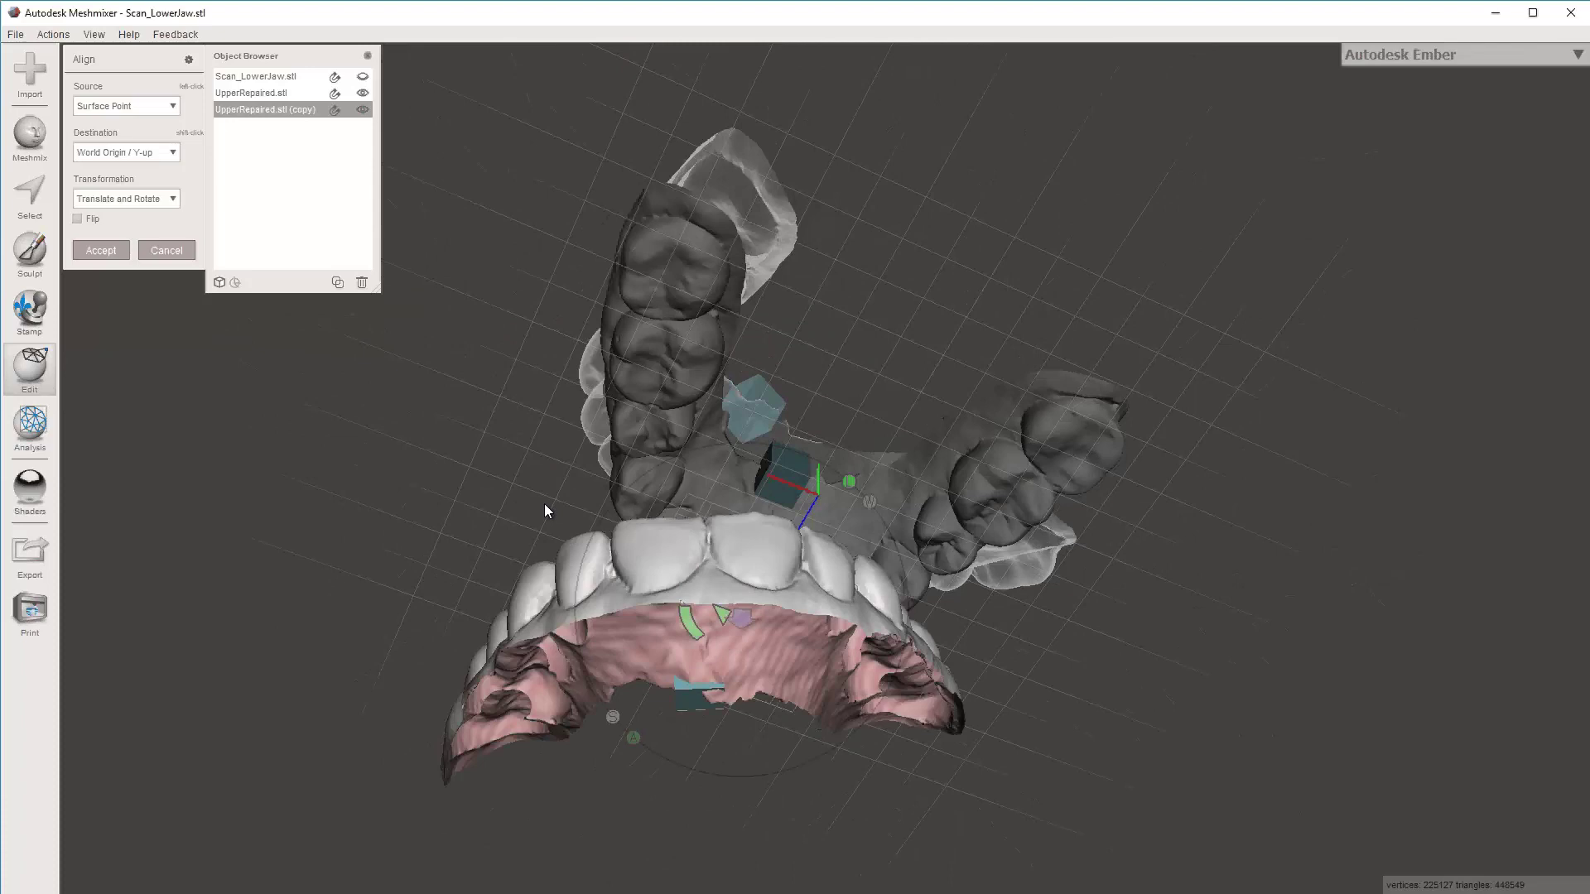
{"action": "left_click", "coordinate": [363, 94]}
{"action": "right_click_drag", "start_coordinate": [822, 291], "coordinate": [659, 460]}
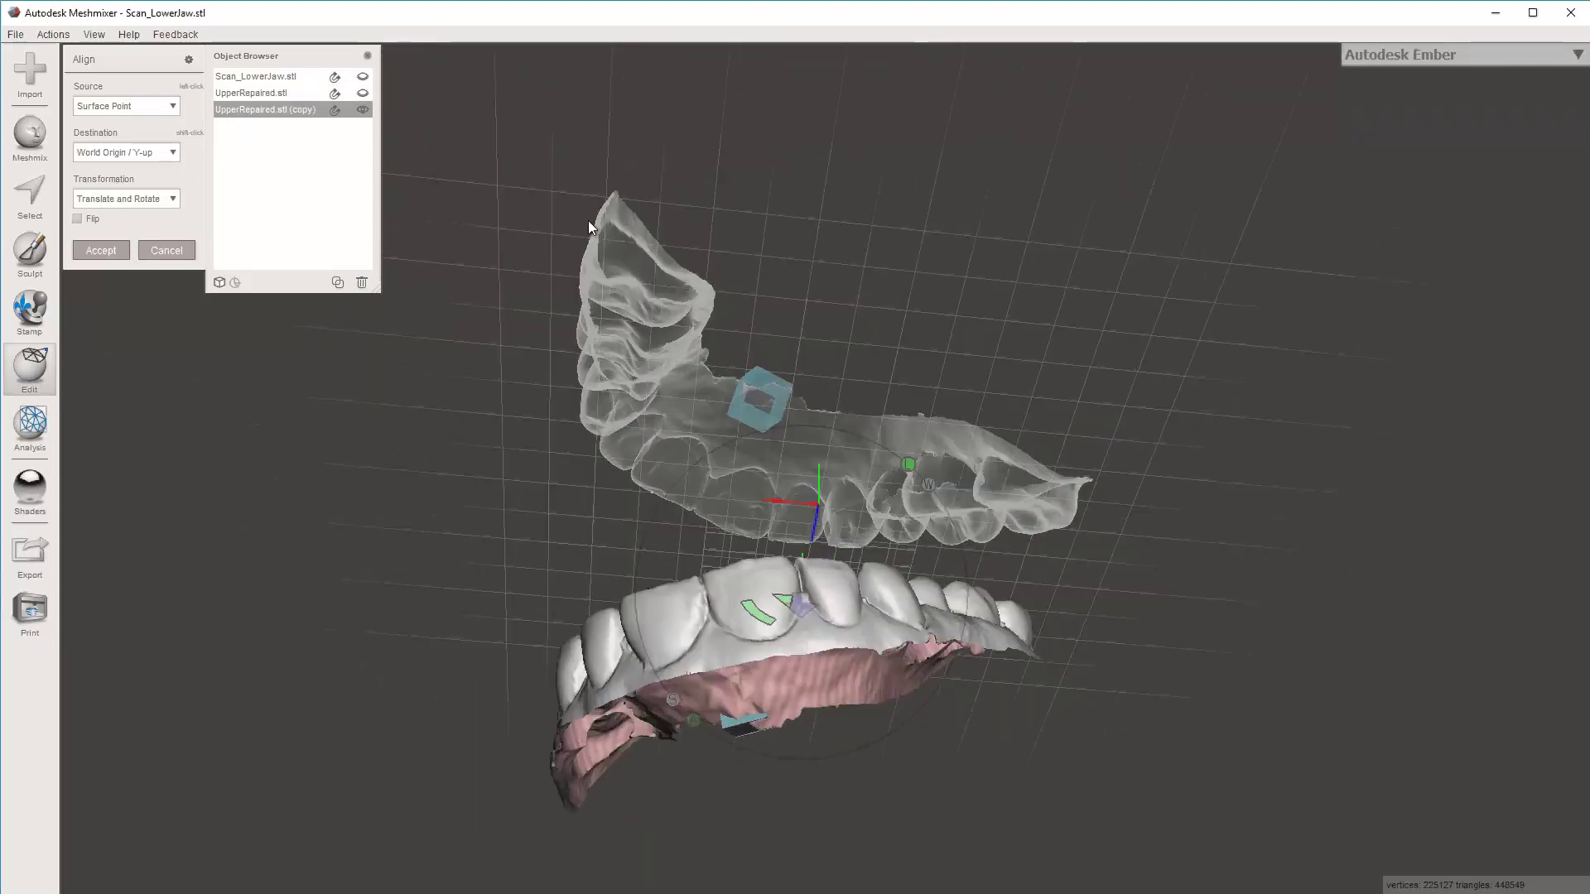
Place the alignment source point on the copy's surface, settling on the scan's middle
{"action": "left_click", "coordinate": [669, 454]}
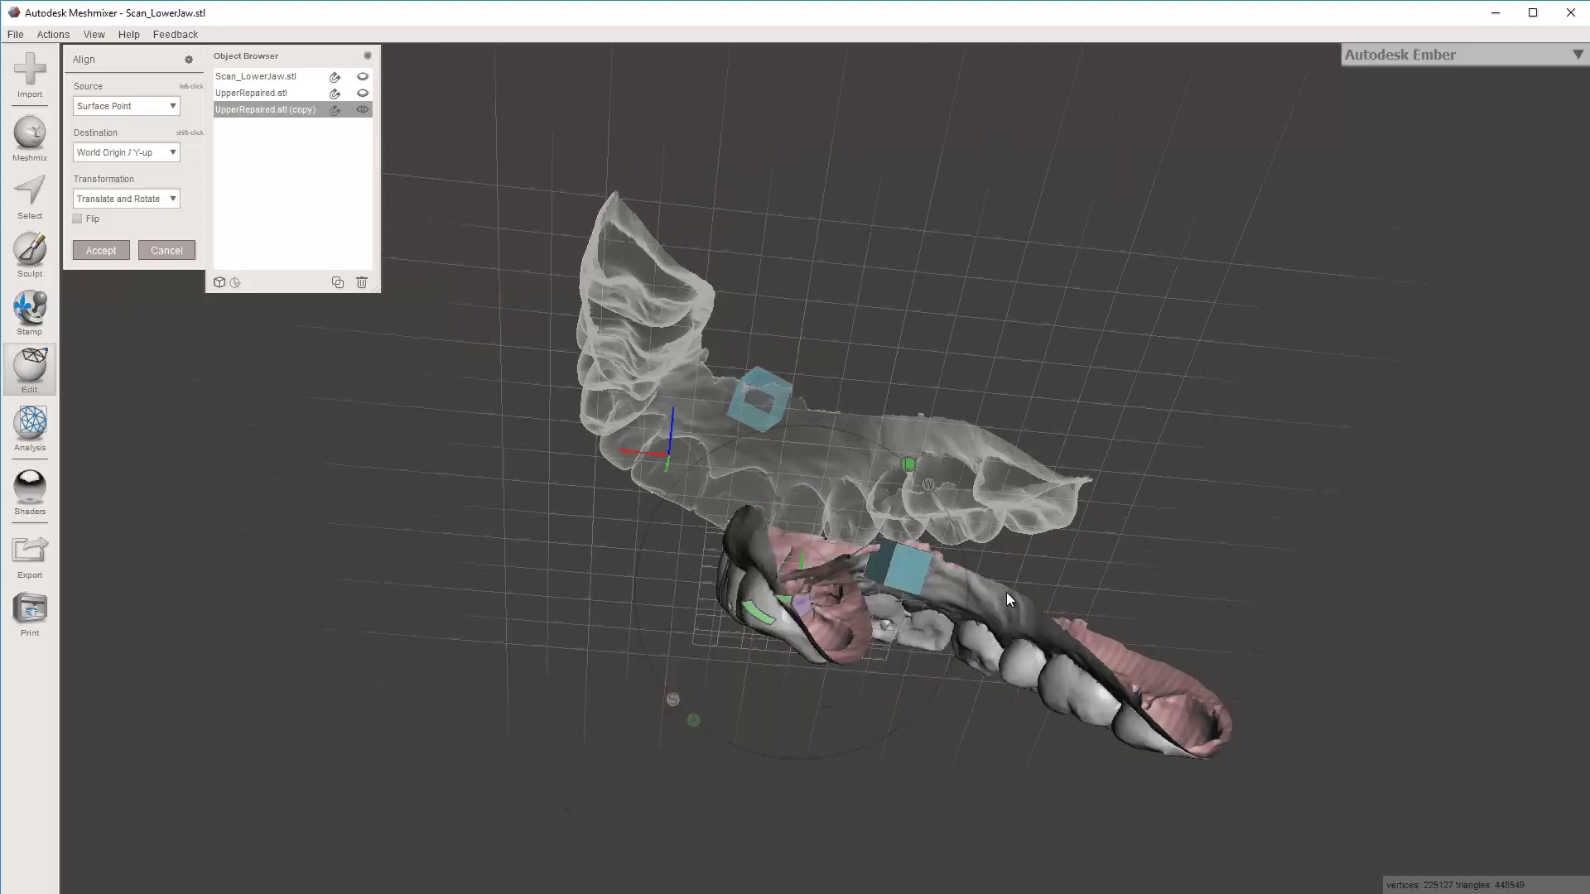
{"action": "left_click", "coordinate": [610, 270]}
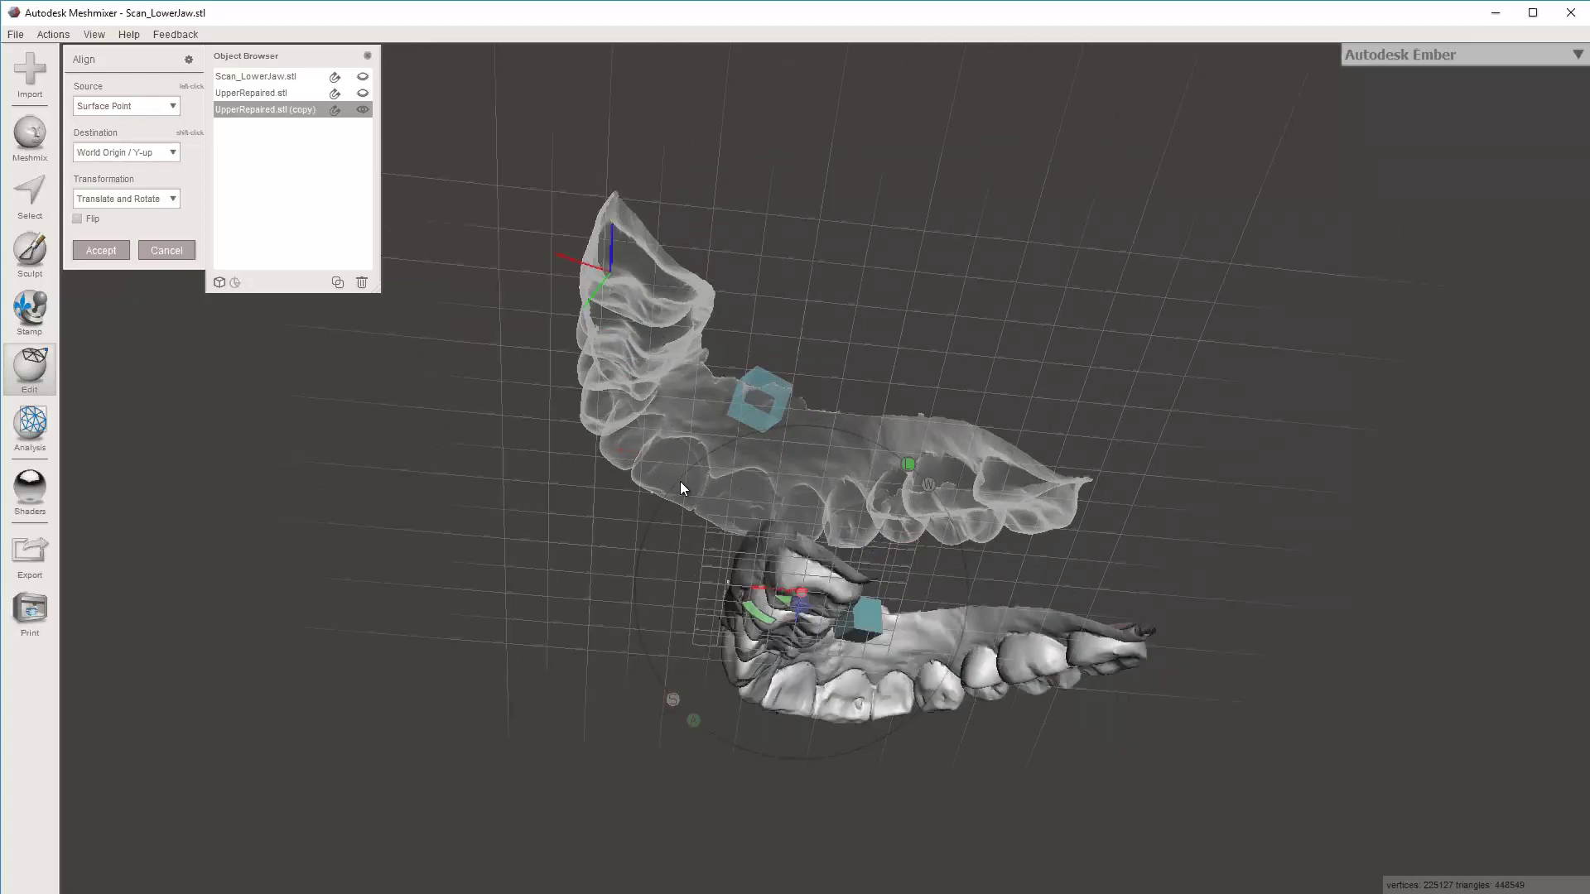
{"action": "left_click", "coordinate": [957, 481]}
{"action": "left_click", "coordinate": [986, 485]}
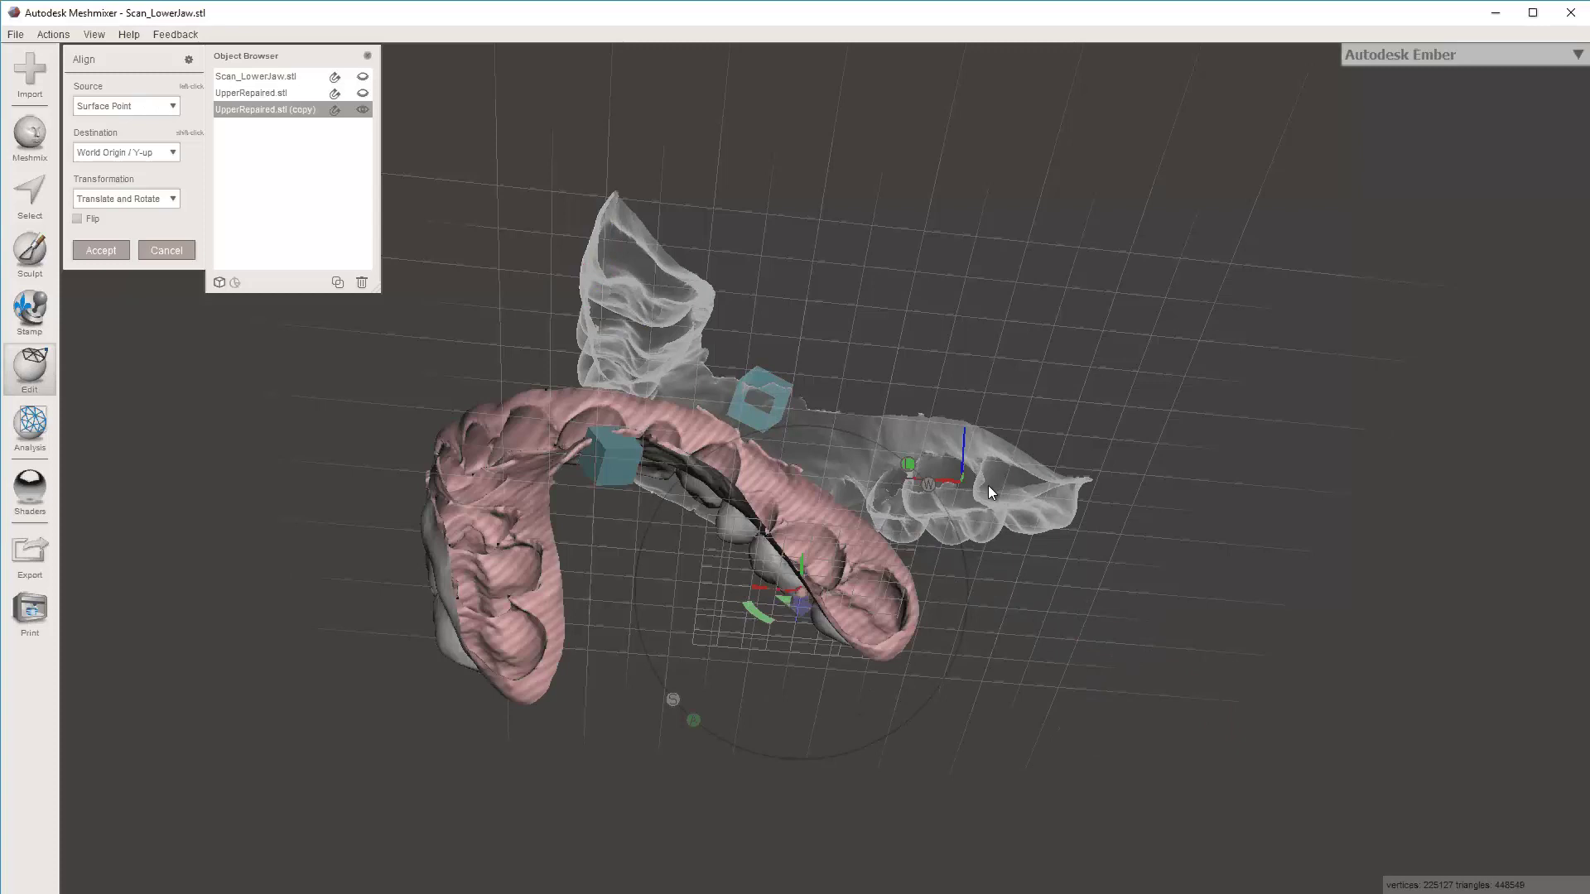
{"action": "left_click", "coordinate": [995, 488]}
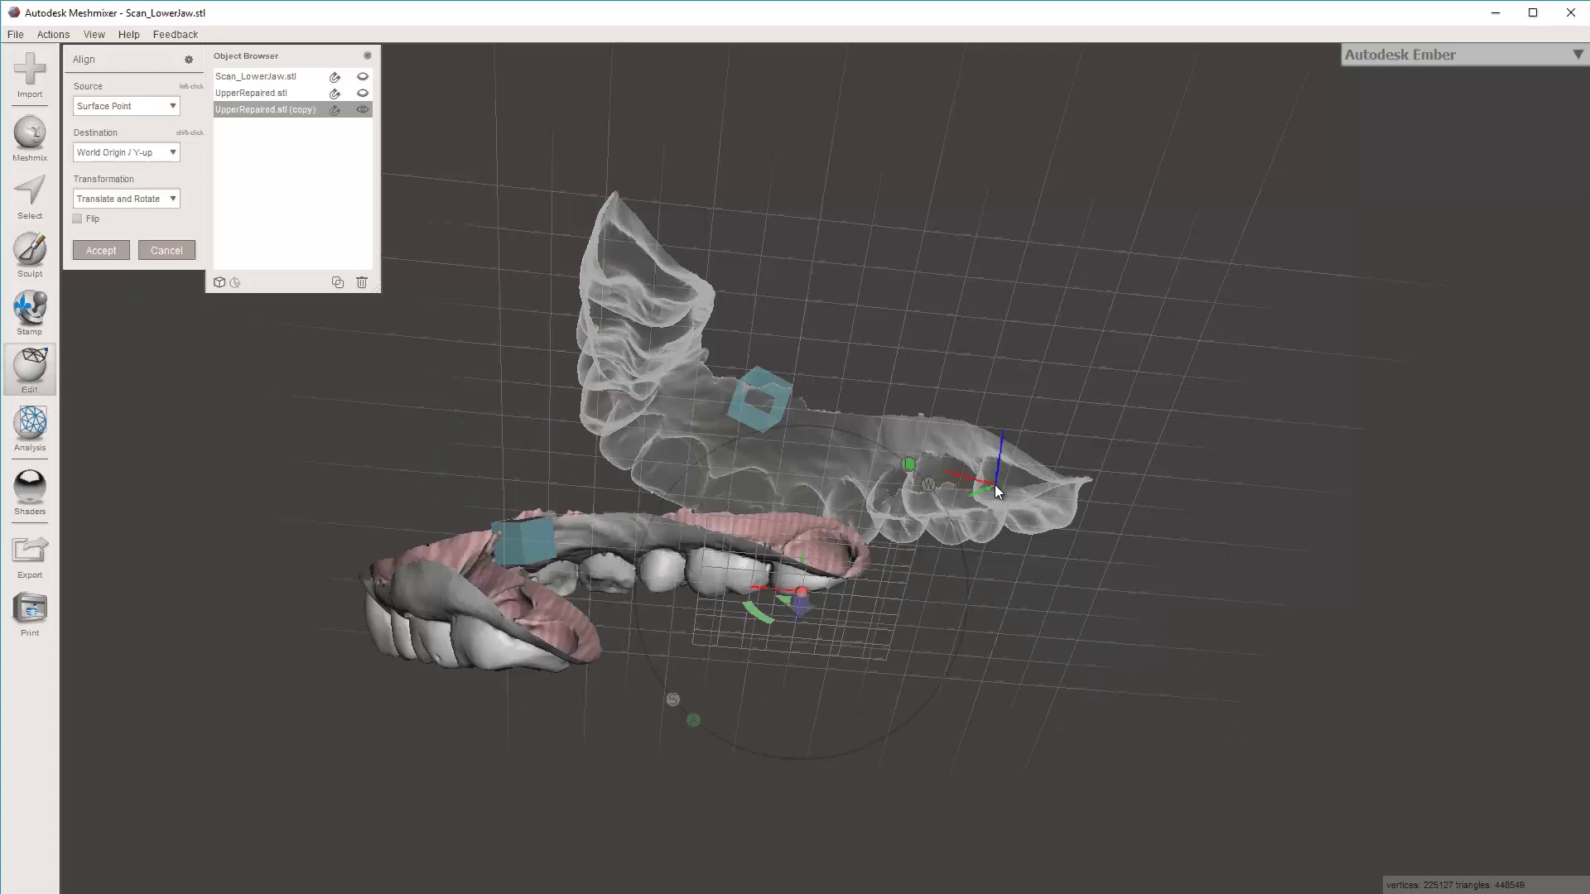
{"action": "left_click", "coordinate": [667, 454]}
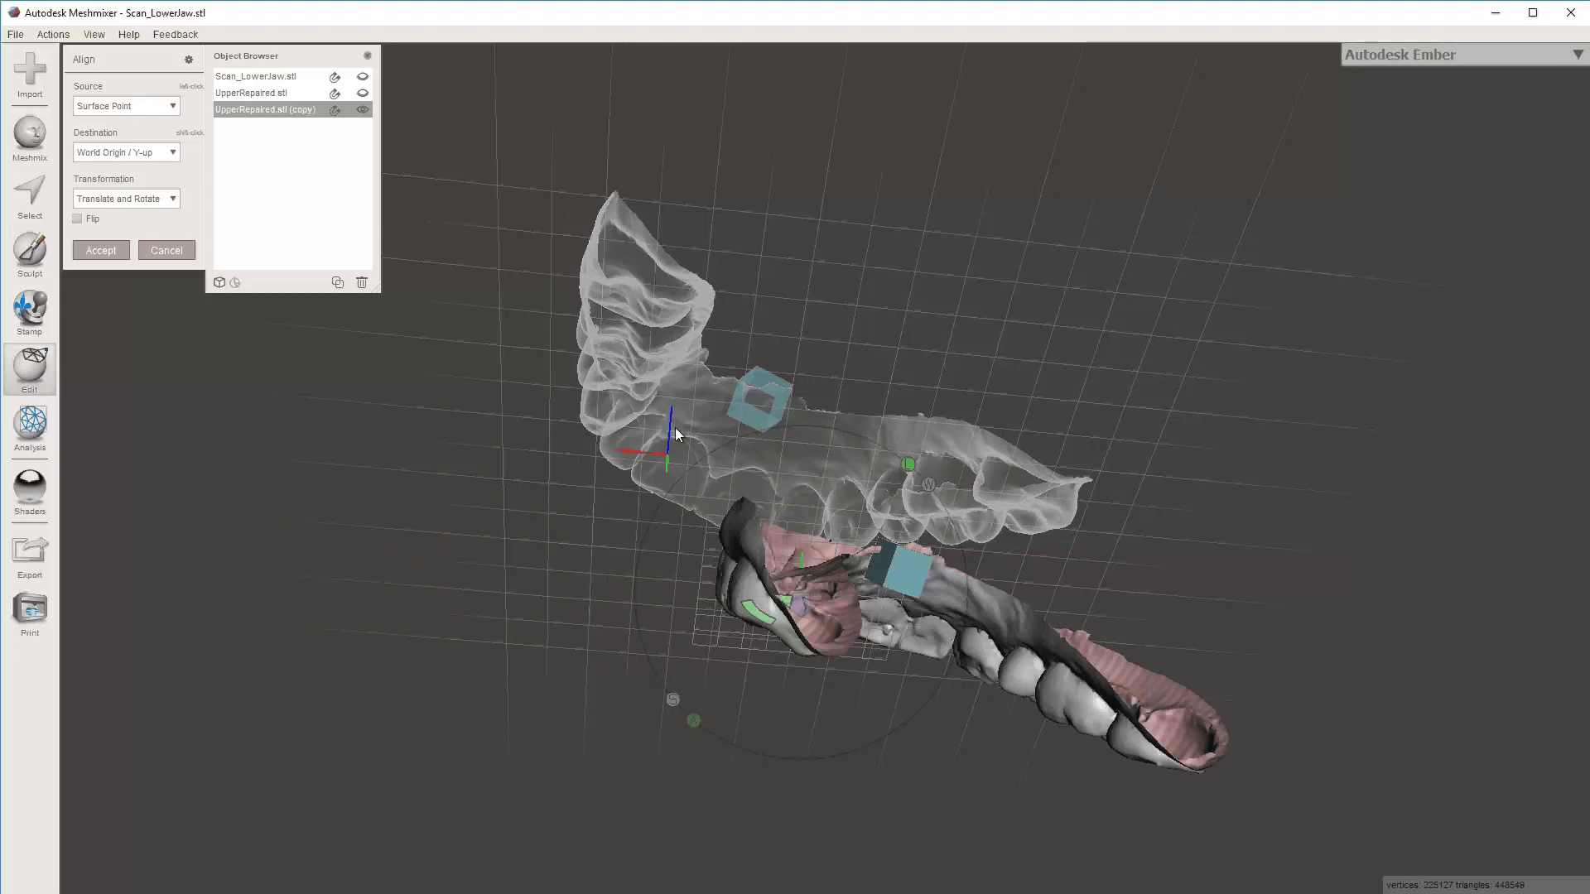
{"action": "right_click_drag", "start_coordinate": [735, 410], "coordinate": [1200, 567]}
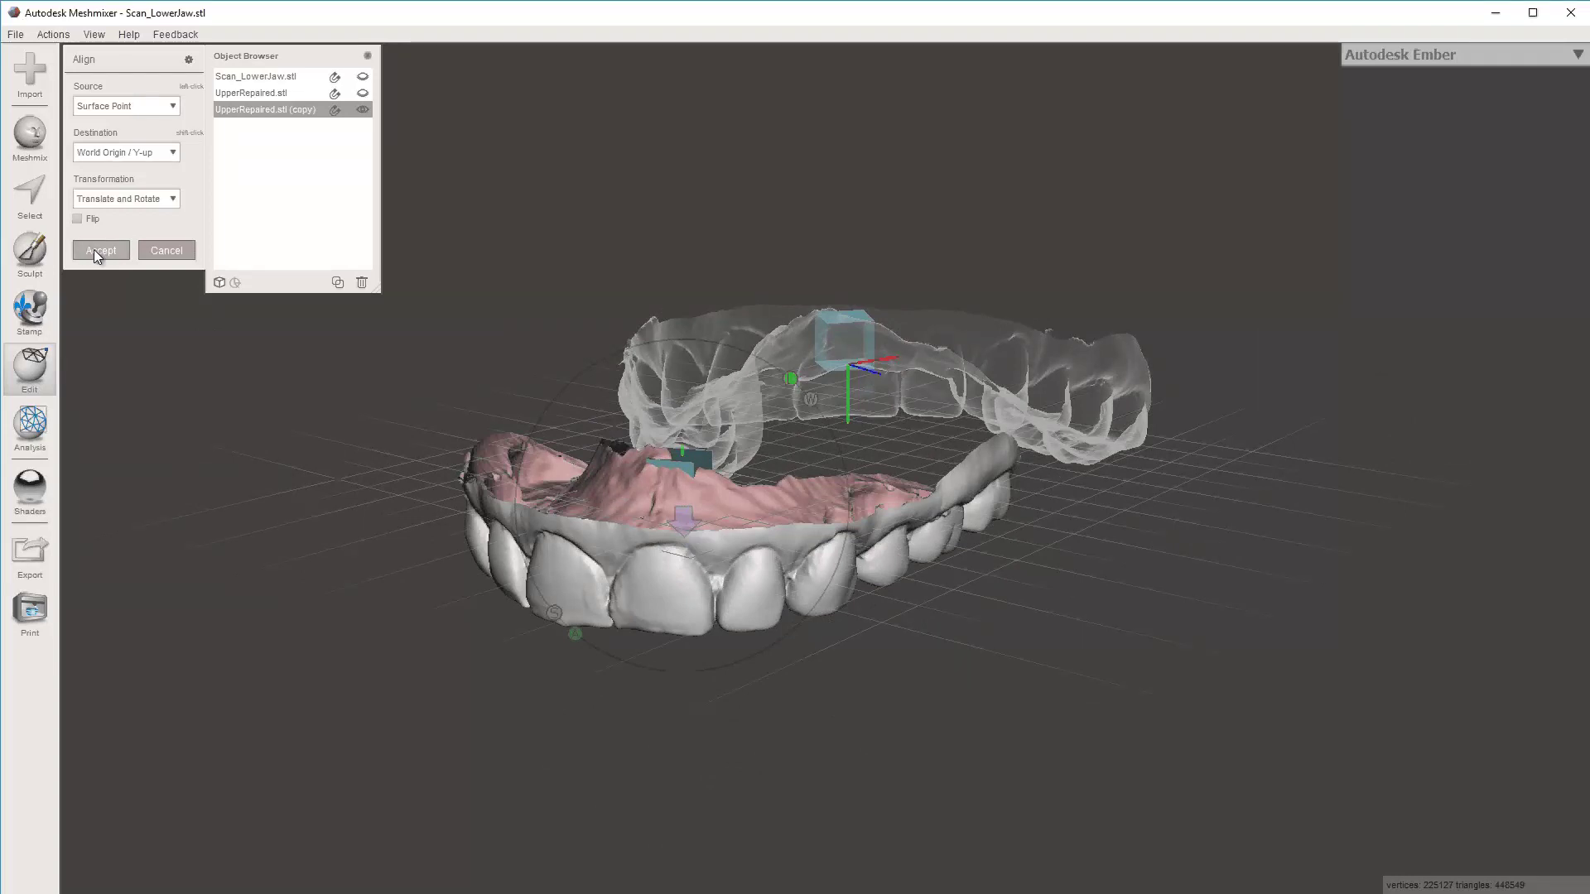
Close the Align tool, show the original UpperRepaired.stl, and compare it with the offset copy
{"action": "key", "text": "Escape"}
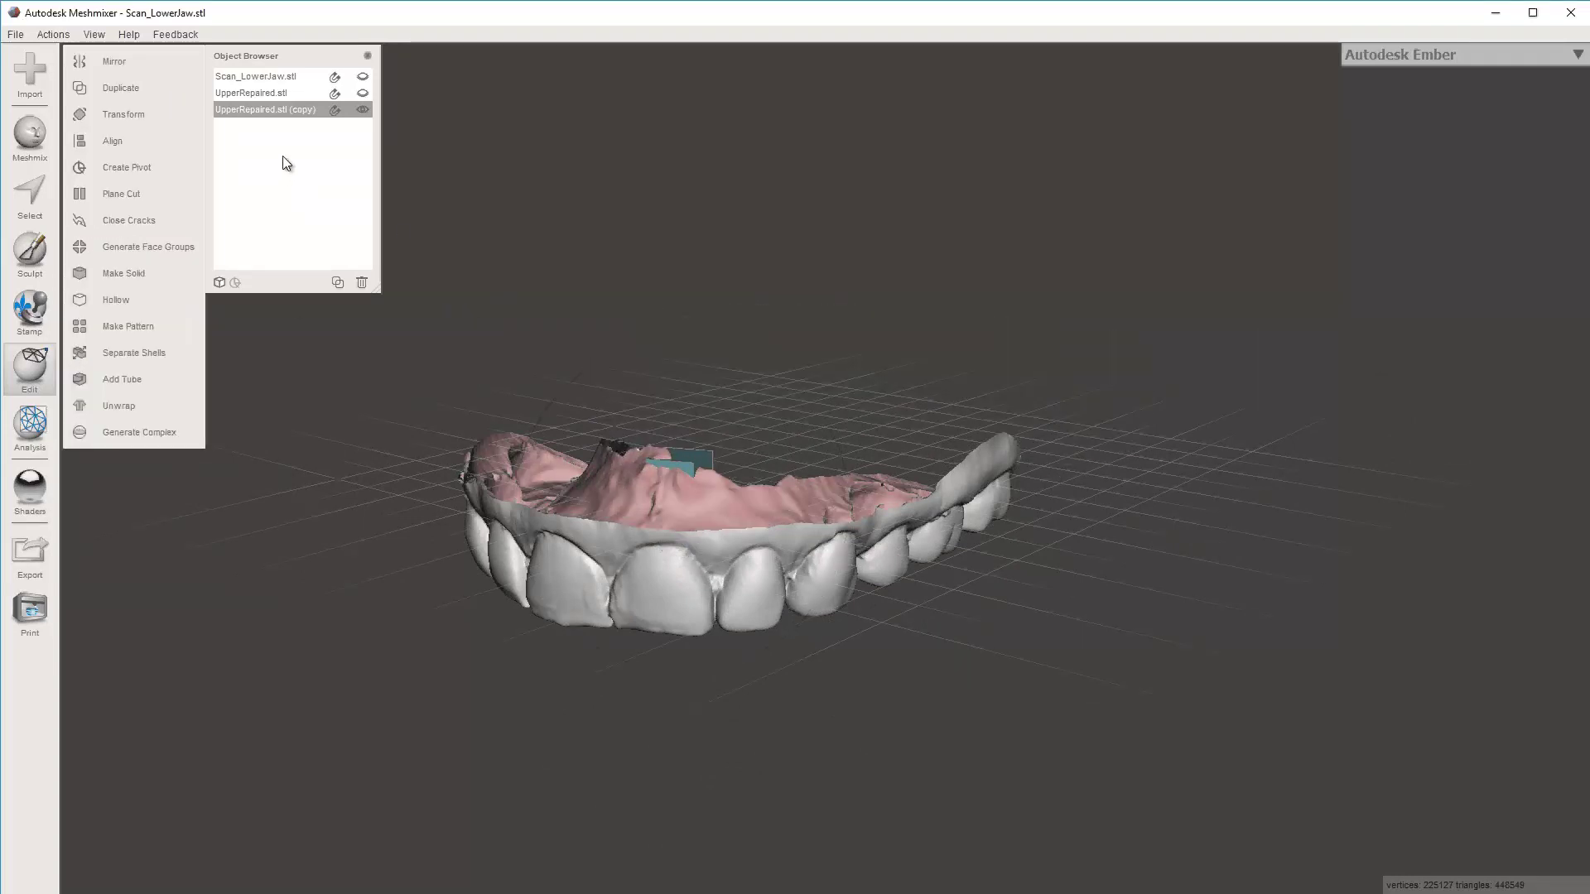
{"action": "left_click", "coordinate": [363, 93]}
{"action": "right_click_drag", "start_coordinate": [719, 520], "coordinate": [497, 451]}
{"action": "right_click_drag", "start_coordinate": [425, 548], "coordinate": [522, 315]}
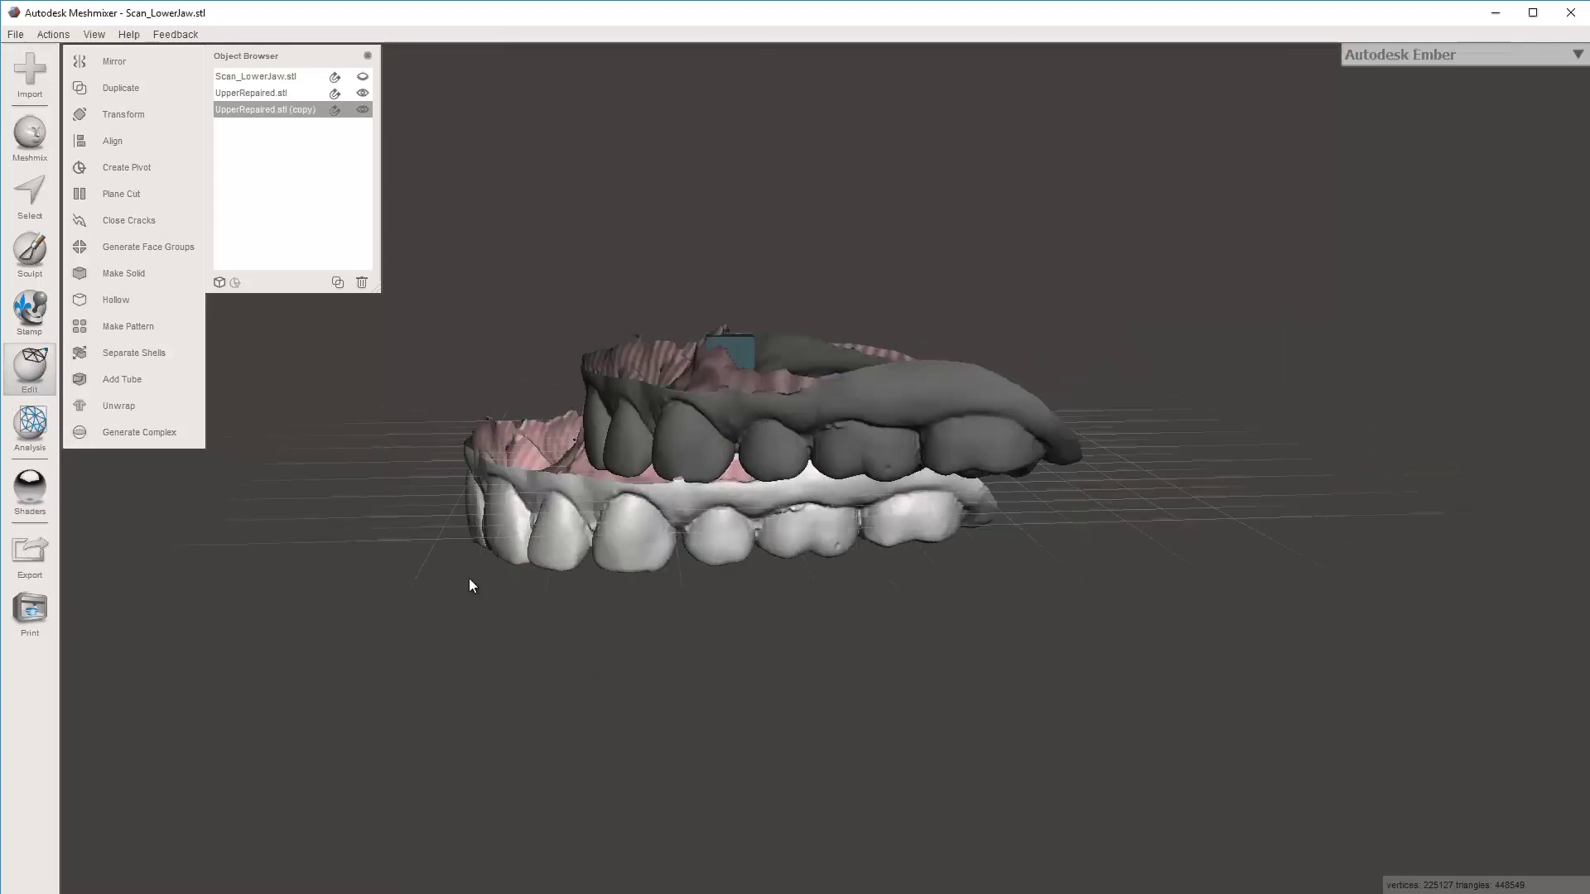
{"action": "right_click_drag", "start_coordinate": [469, 579], "coordinate": [762, 451]}
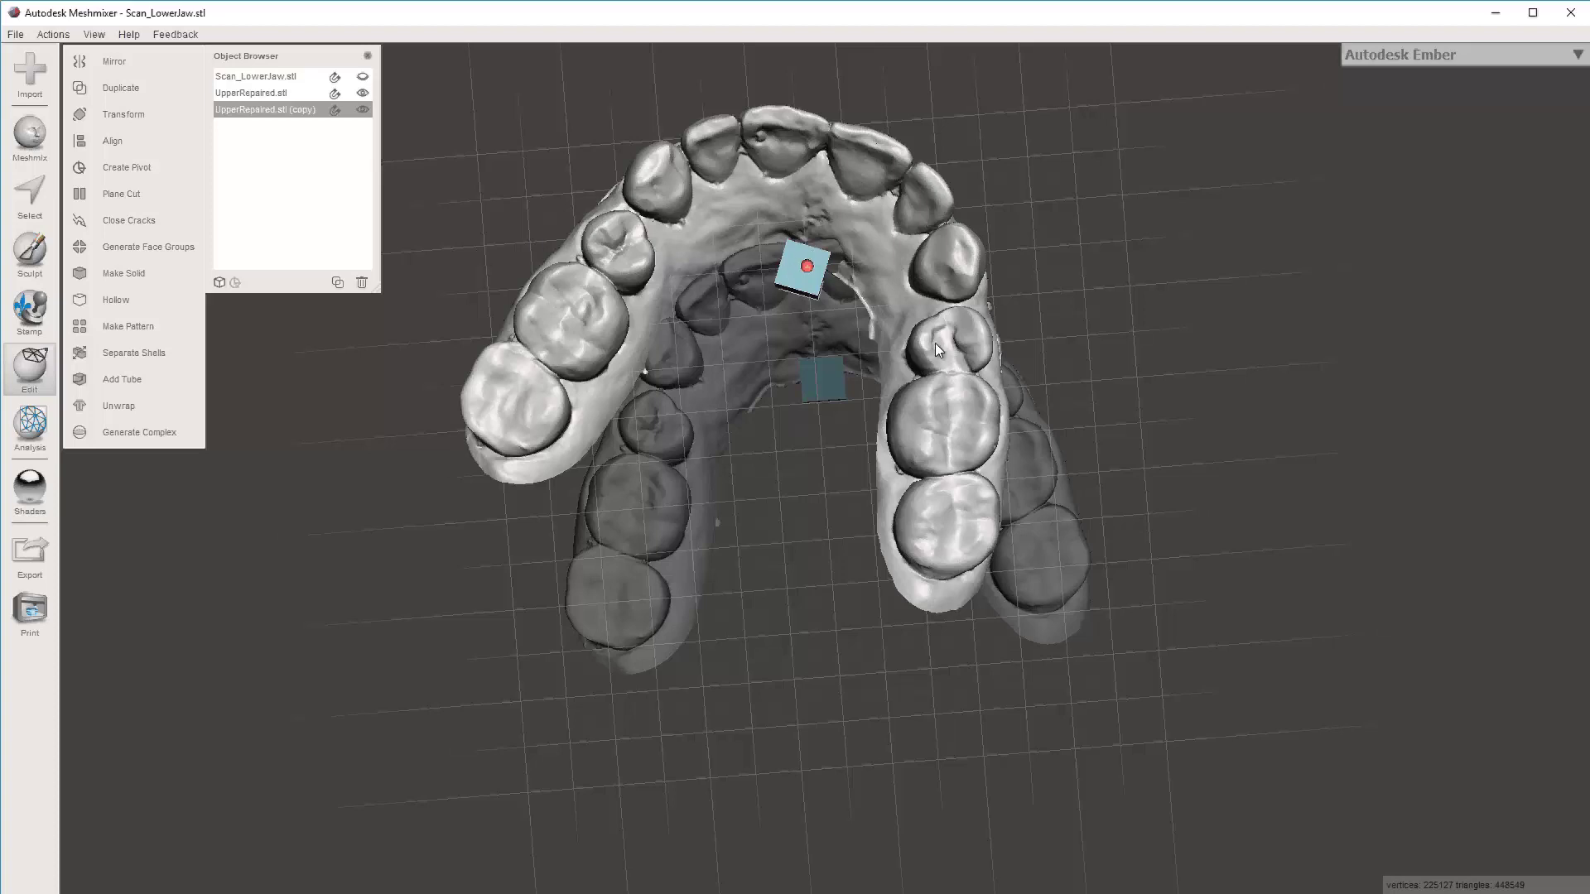
{"action": "right_click_drag", "start_coordinate": [847, 249], "coordinate": [127, 202]}
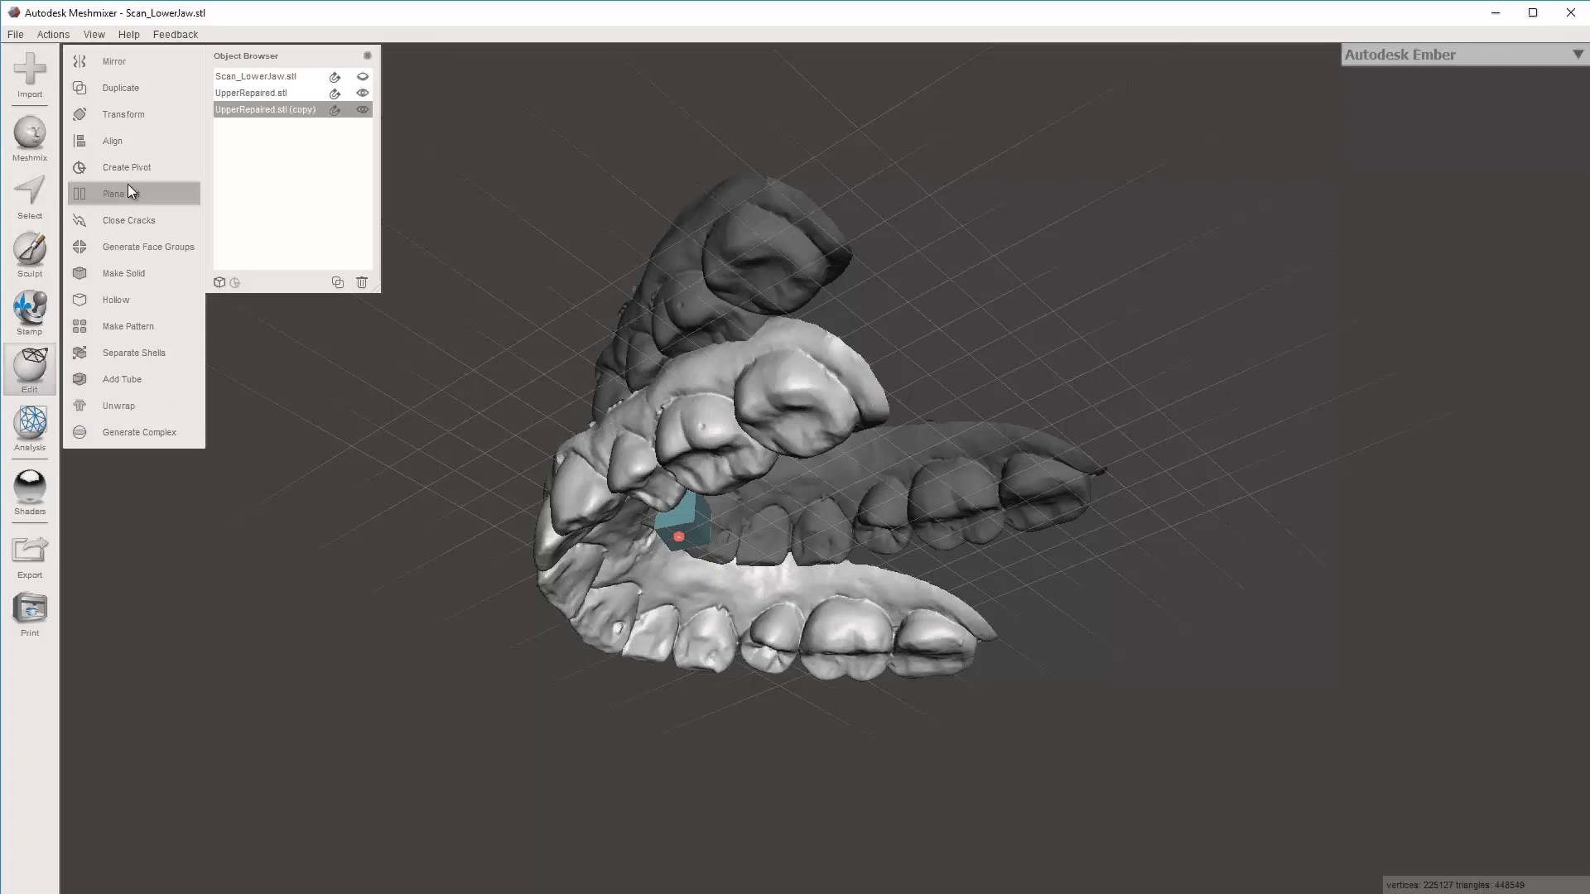
Hide the original UpperRepaired.stl and re-align the copy on its reference cube, then accept
{"action": "left_click", "coordinate": [119, 141]}
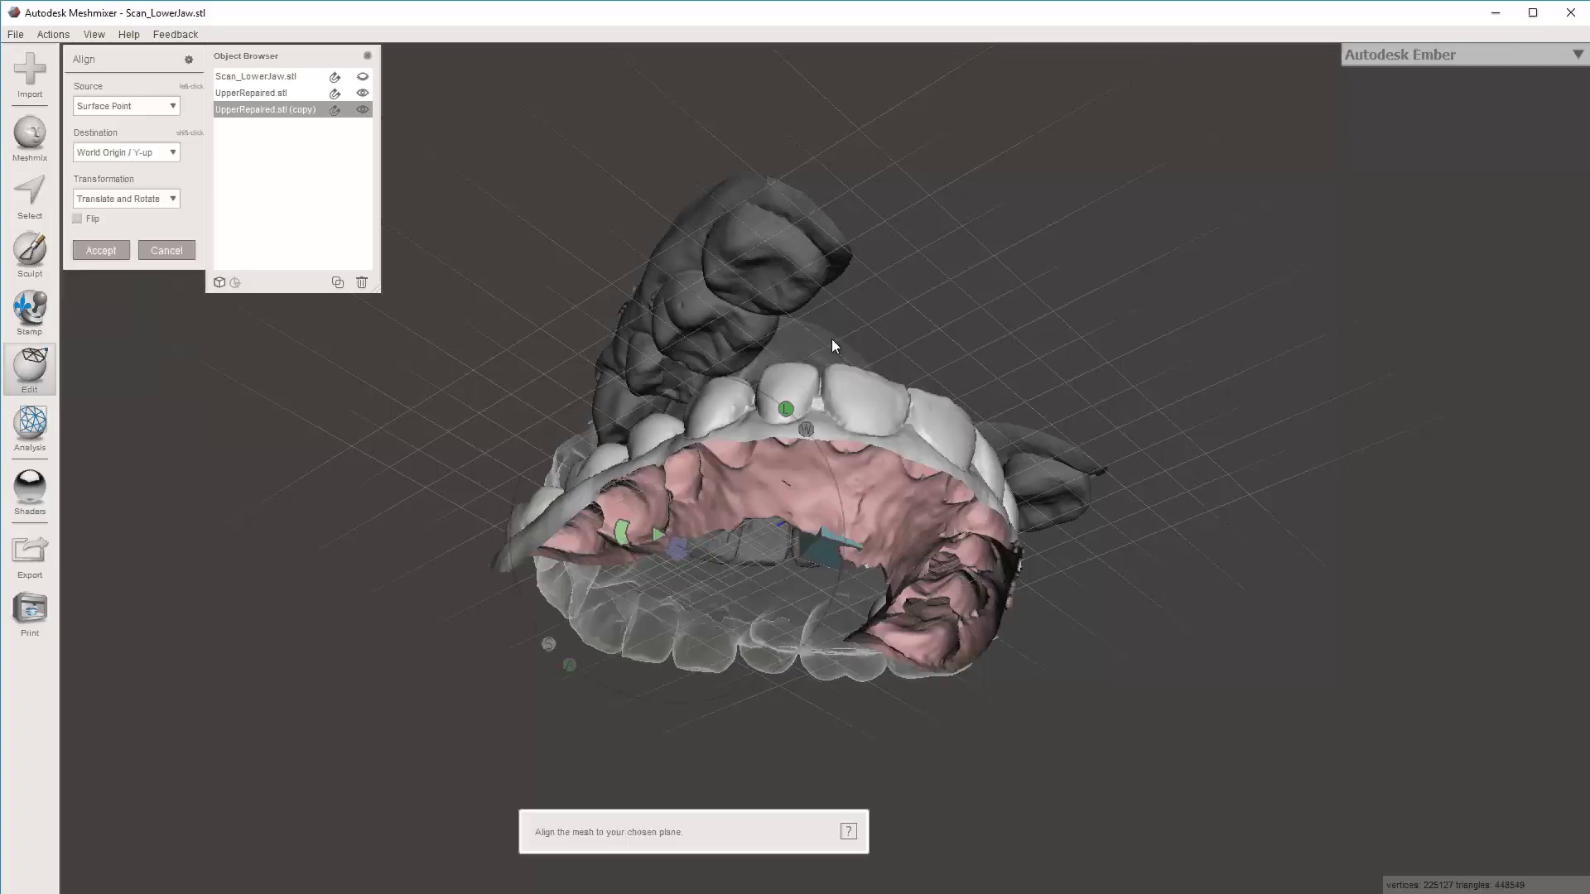
{"action": "right_click_drag", "start_coordinate": [803, 392], "coordinate": [877, 341]}
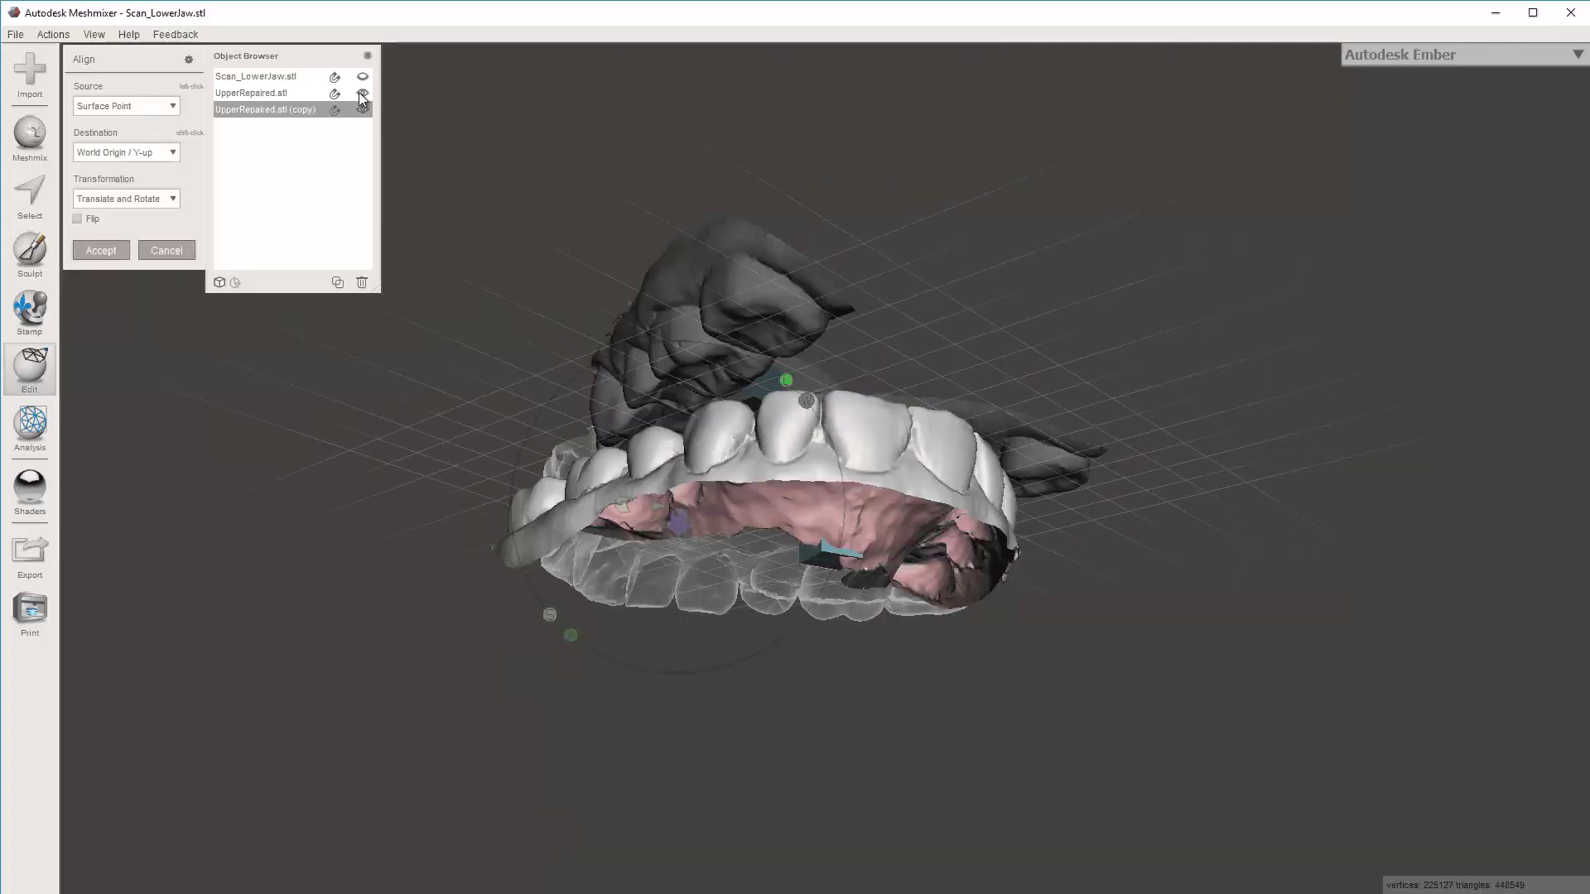
{"action": "left_click", "coordinate": [359, 93]}
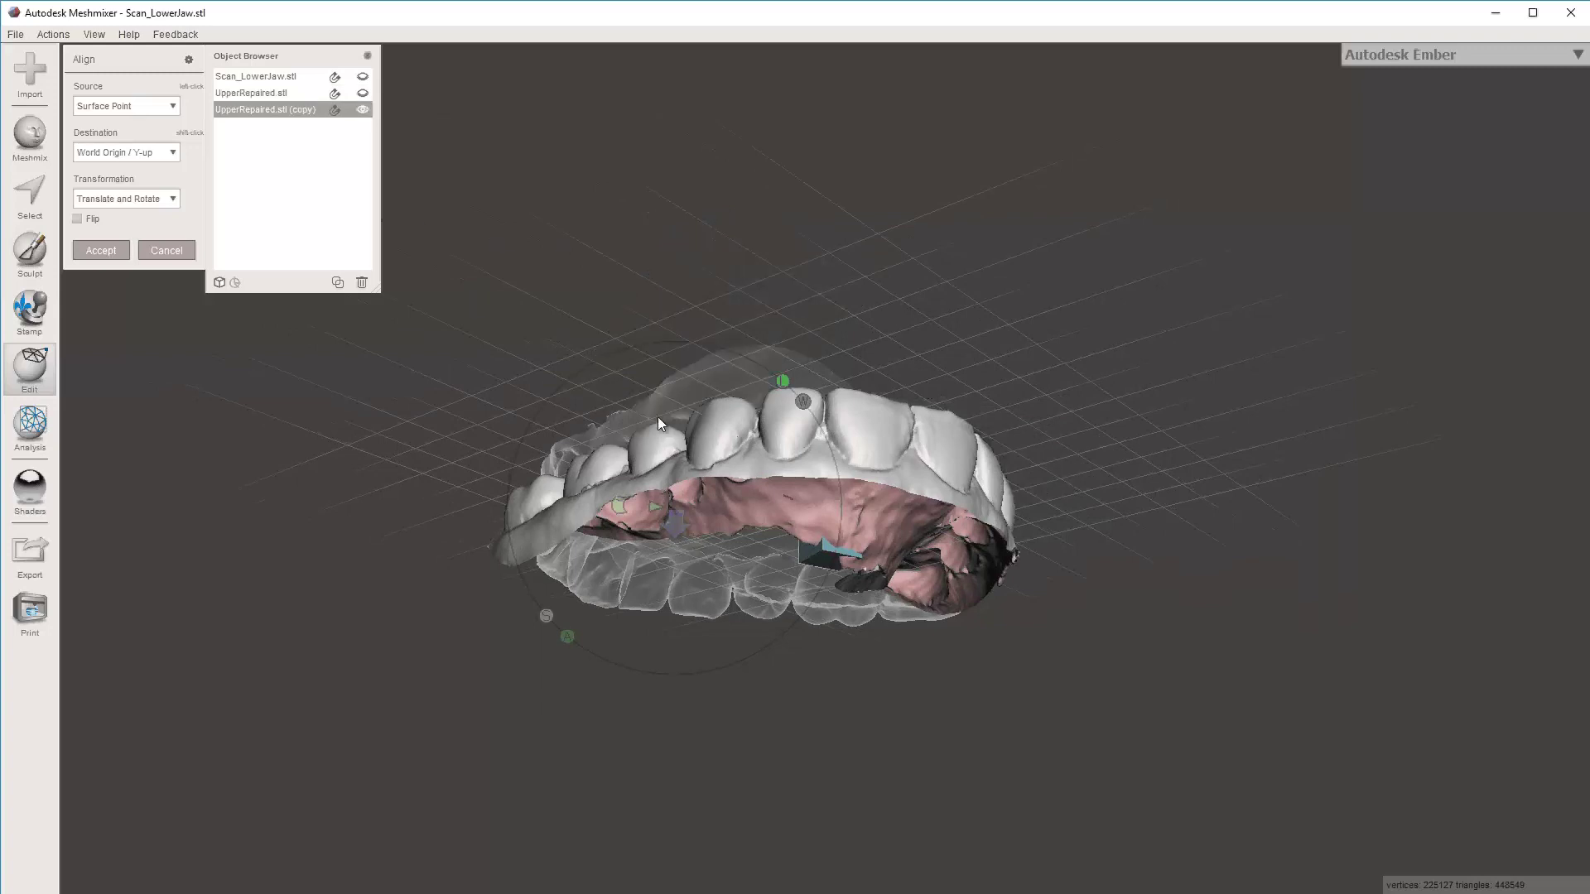
{"action": "right_click_drag", "start_coordinate": [657, 415], "coordinate": [596, 373]}
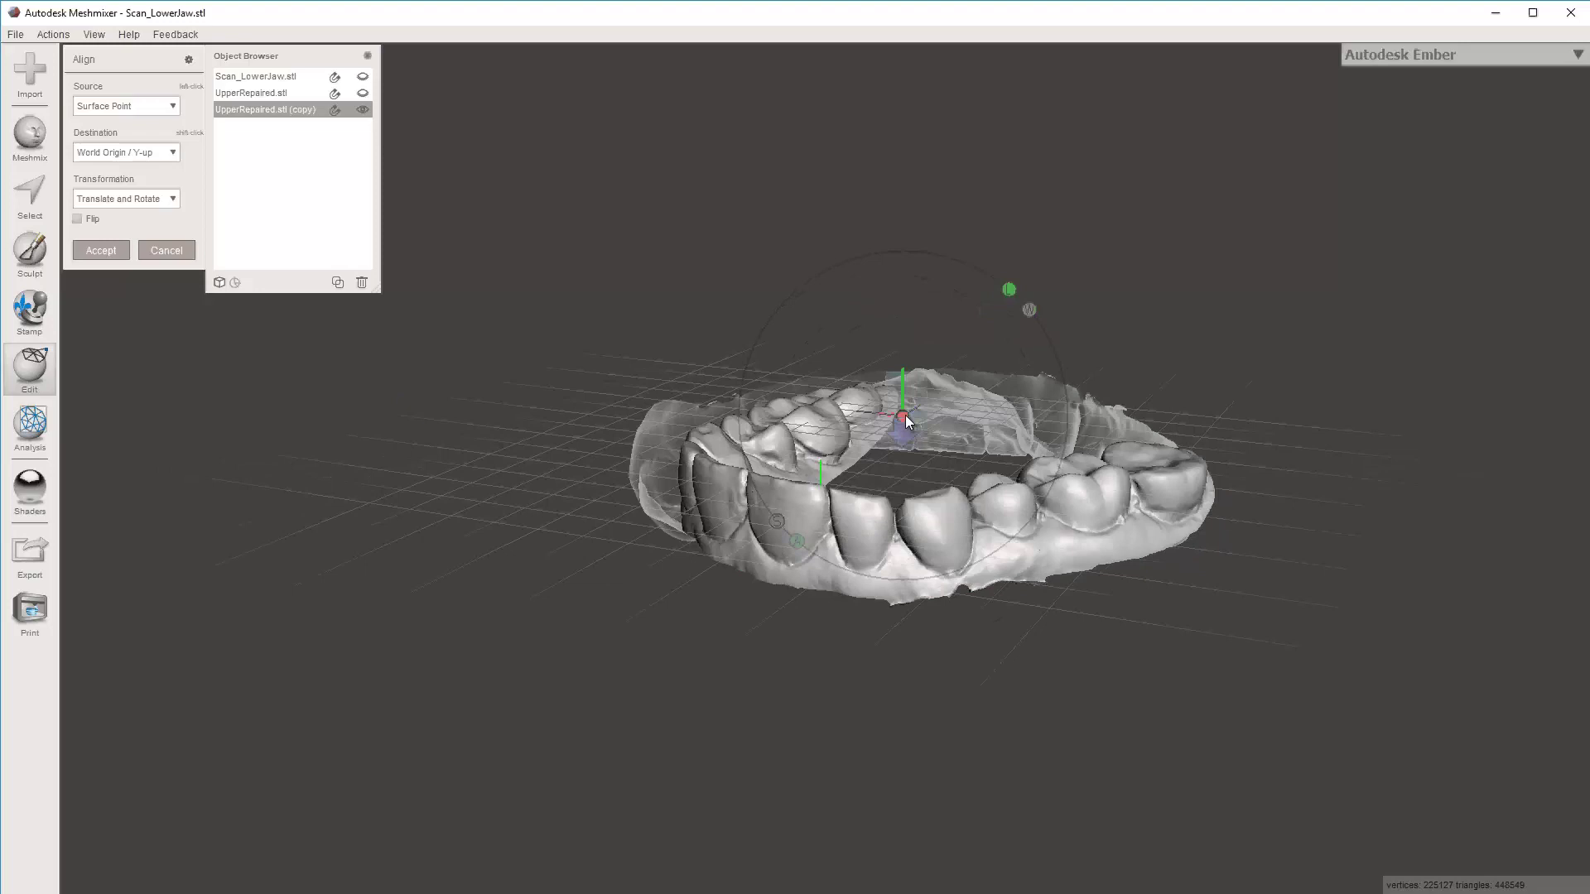
{"action": "right_click_drag", "start_coordinate": [880, 351], "coordinate": [647, 506]}
{"action": "right_click_drag", "start_coordinate": [764, 553], "coordinate": [878, 602]}
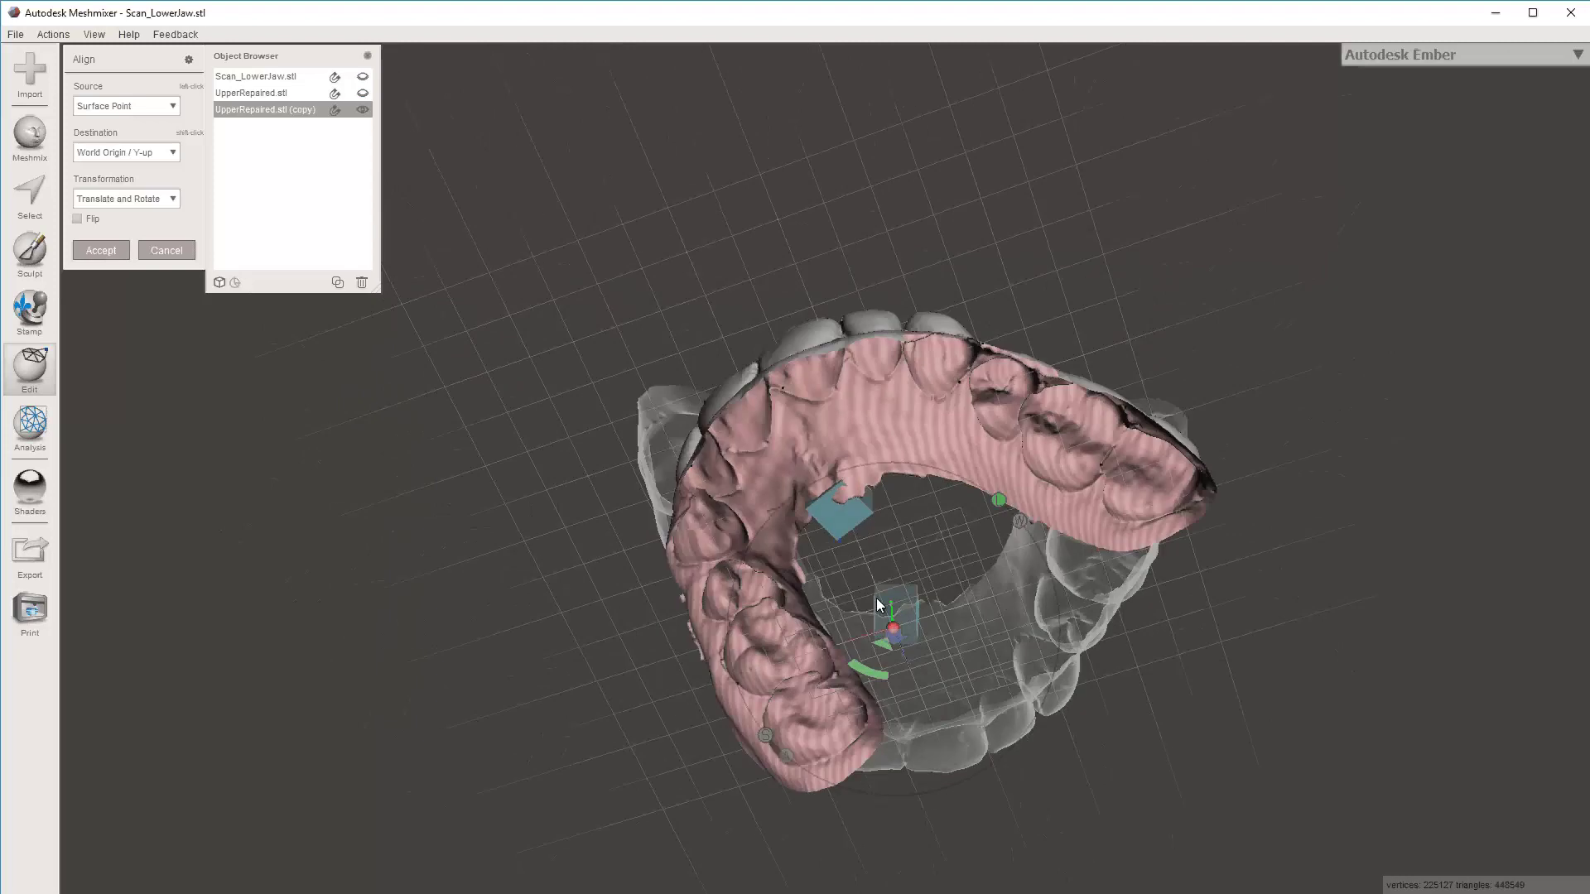
{"action": "left_click_drag", "start_coordinate": [895, 602], "coordinate": [938, 444]}
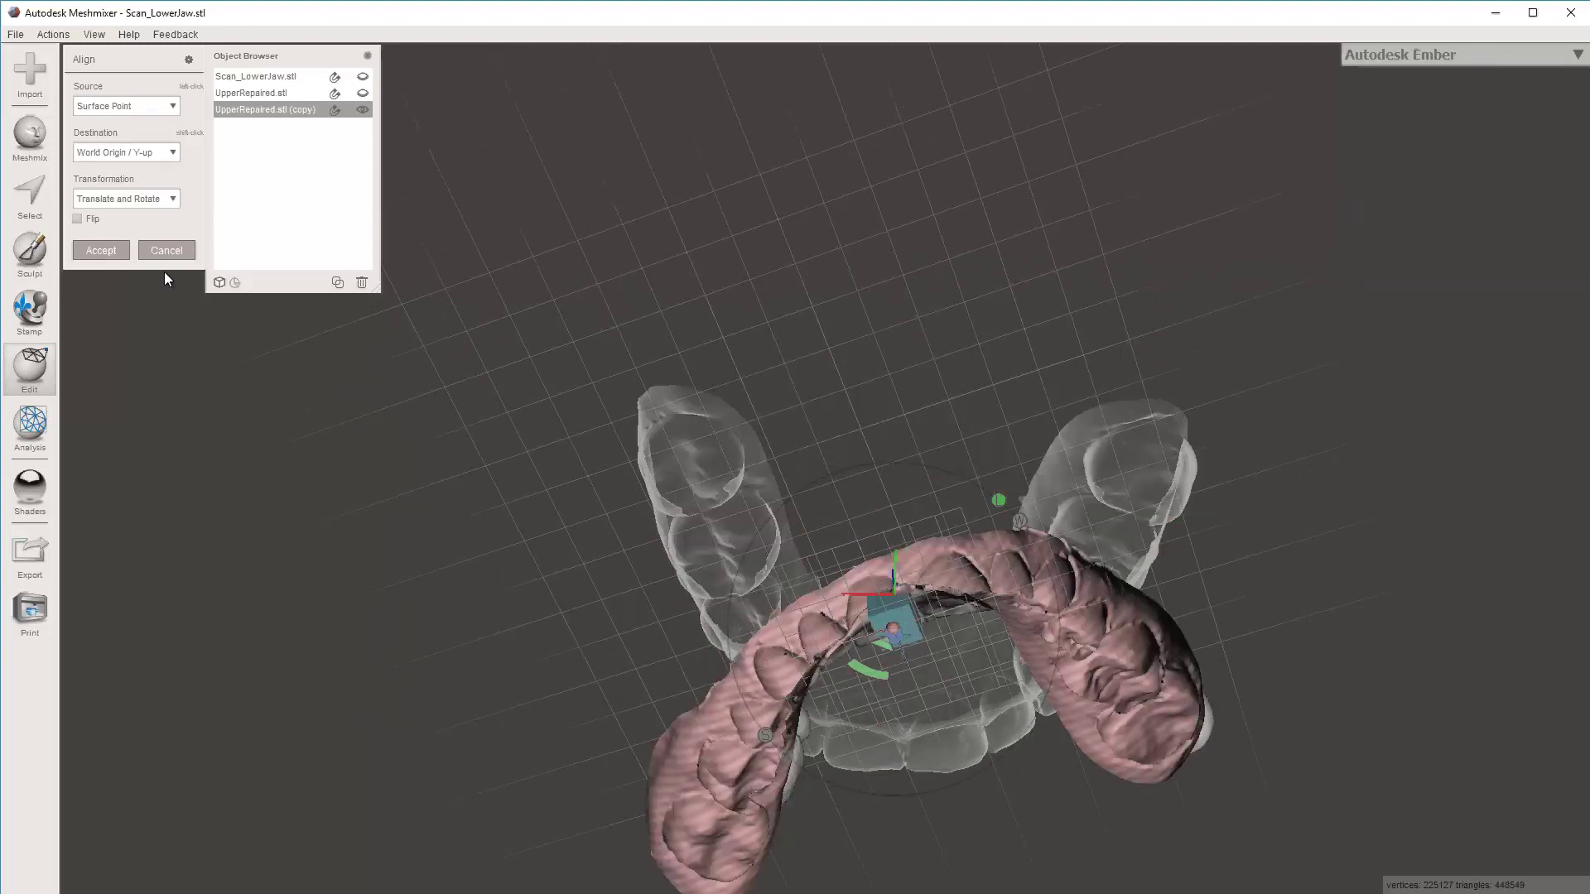
{"action": "left_click", "coordinate": [103, 252]}
Show the original UpperRepaired.stl again and view both jaws from the side to compare orientations
{"action": "left_click", "coordinate": [363, 93]}
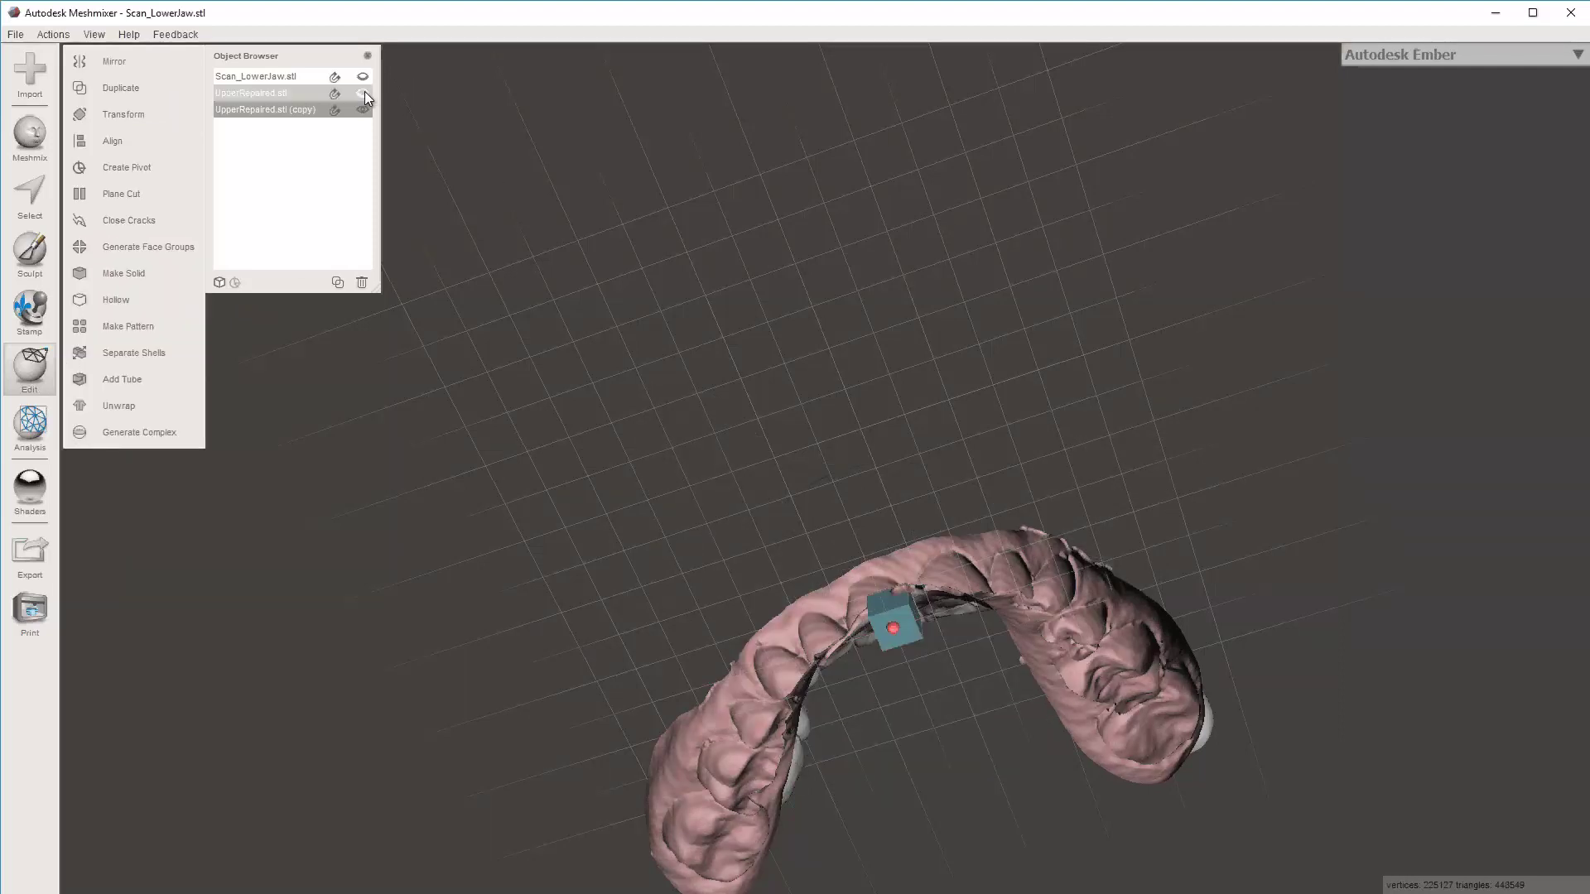
{"action": "right_click_drag", "start_coordinate": [881, 421], "coordinate": [846, 404]}
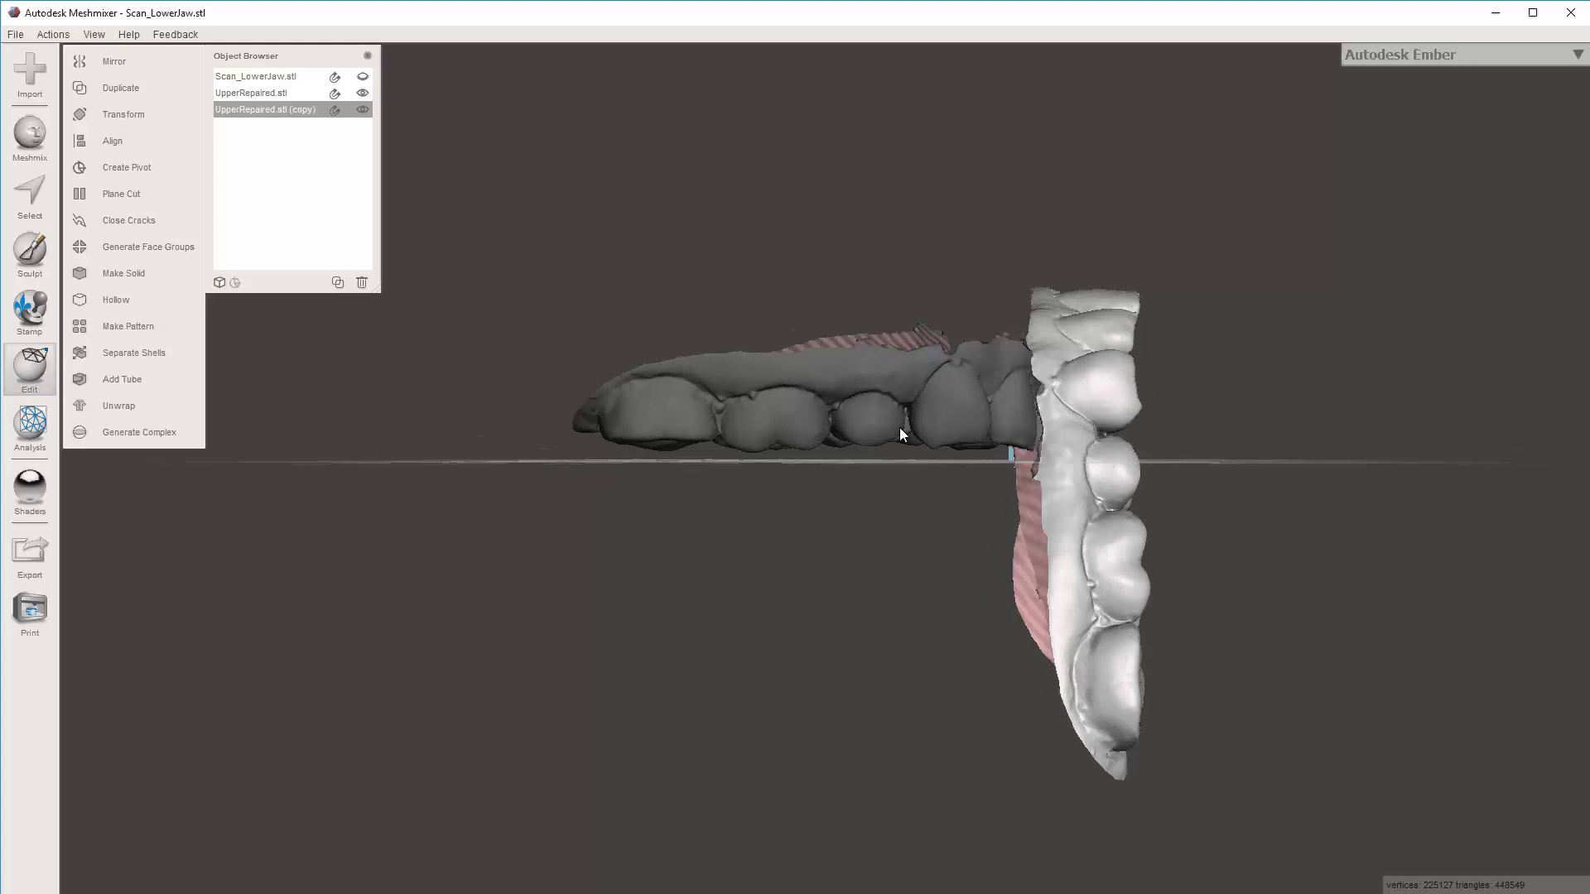
{"action": "right_click_drag", "start_coordinate": [1002, 500], "coordinate": [1188, 483]}
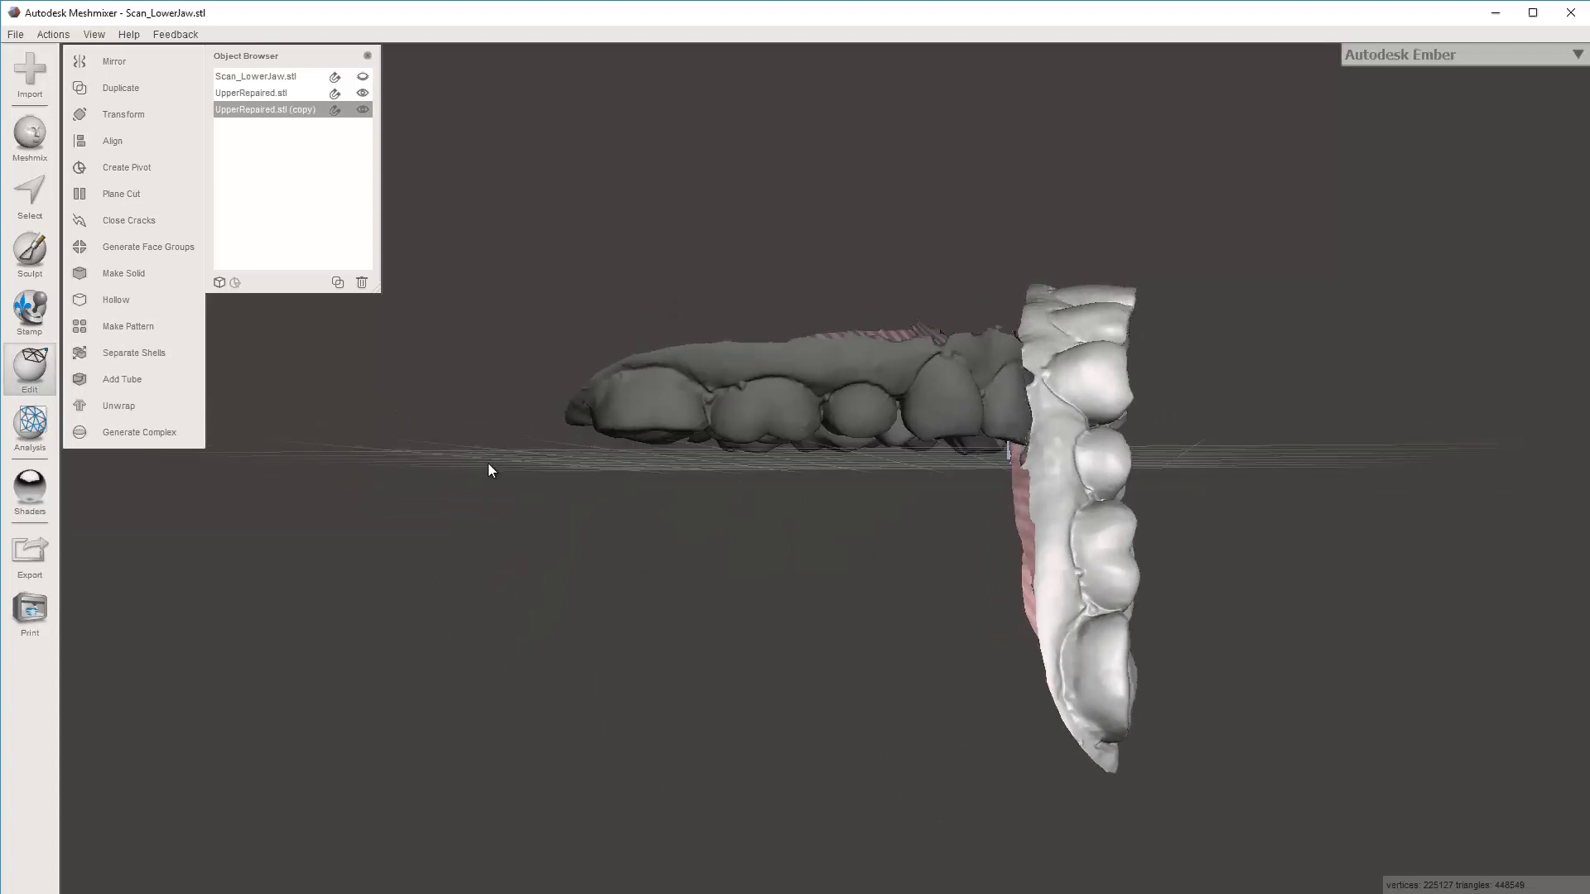
Rotate the copy 90° about X with Transform and shift it -16.91 mm in Z
{"action": "left_click", "coordinate": [127, 116]}
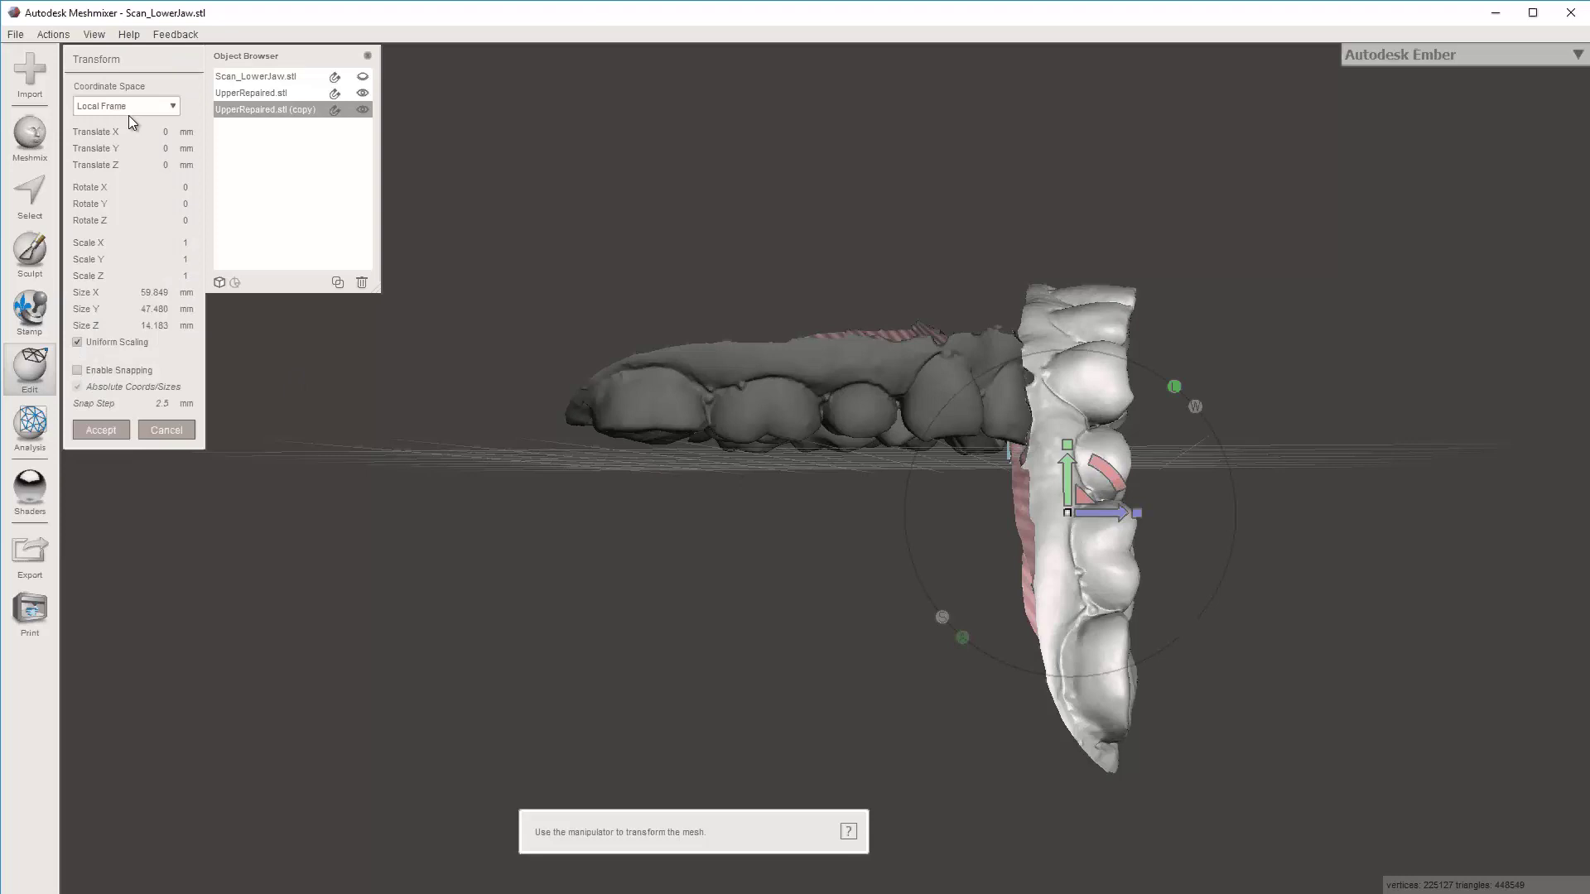
{"action": "right_click_drag", "start_coordinate": [1250, 525], "coordinate": [1252, 522]}
{"action": "left_click_drag", "start_coordinate": [1116, 484], "coordinate": [1155, 616]}
{"action": "right_click_drag", "start_coordinate": [1283, 625], "coordinate": [944, 415]}
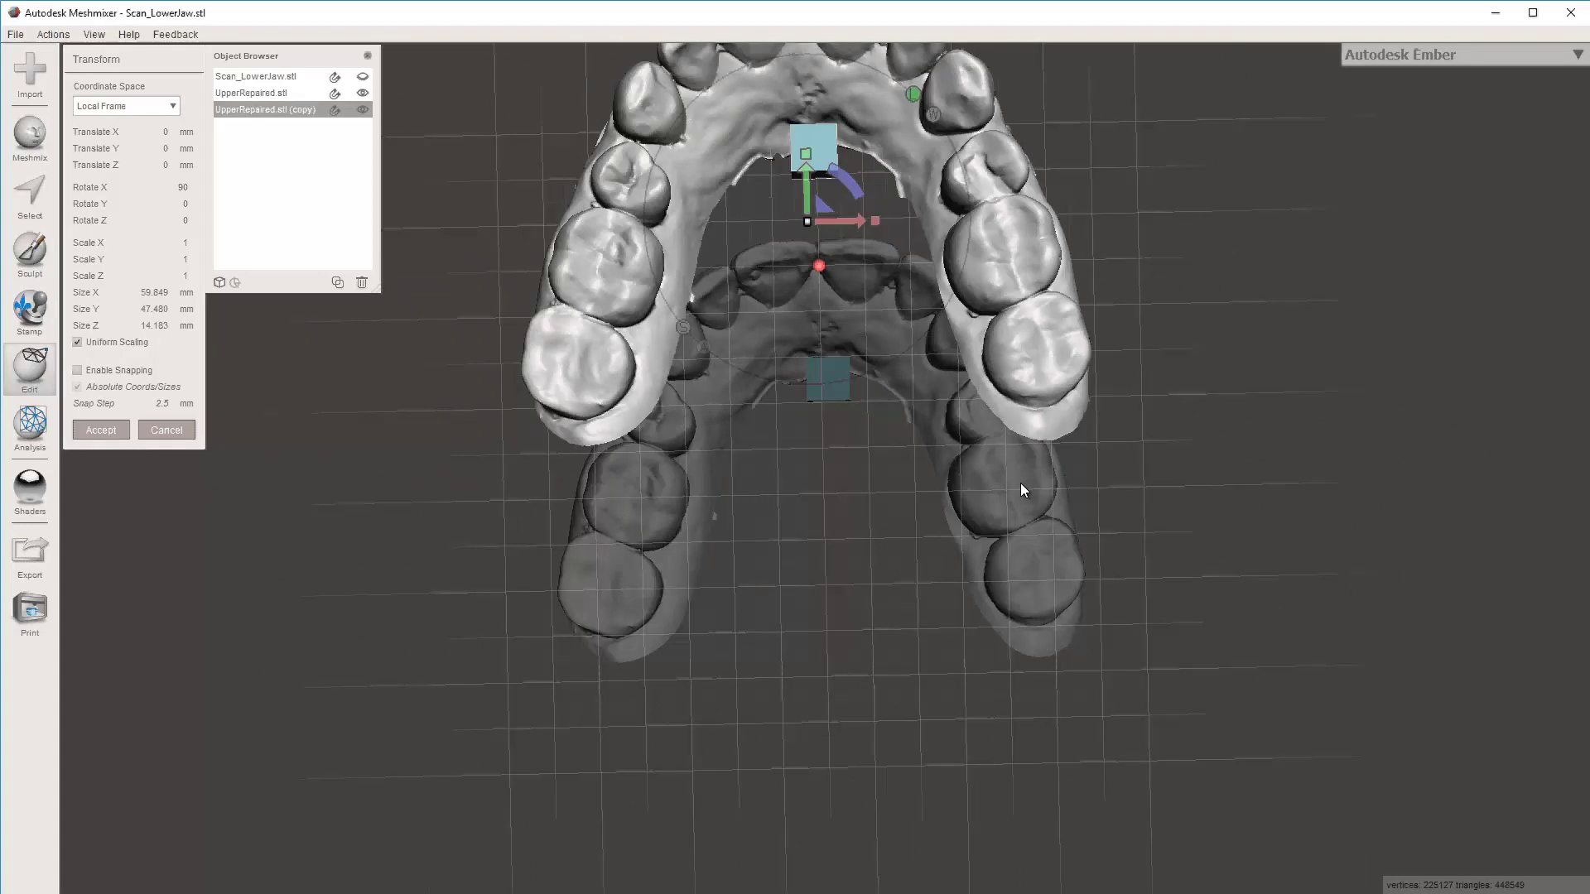
{"action": "right_click_drag", "start_coordinate": [1020, 483], "coordinate": [969, 349]}
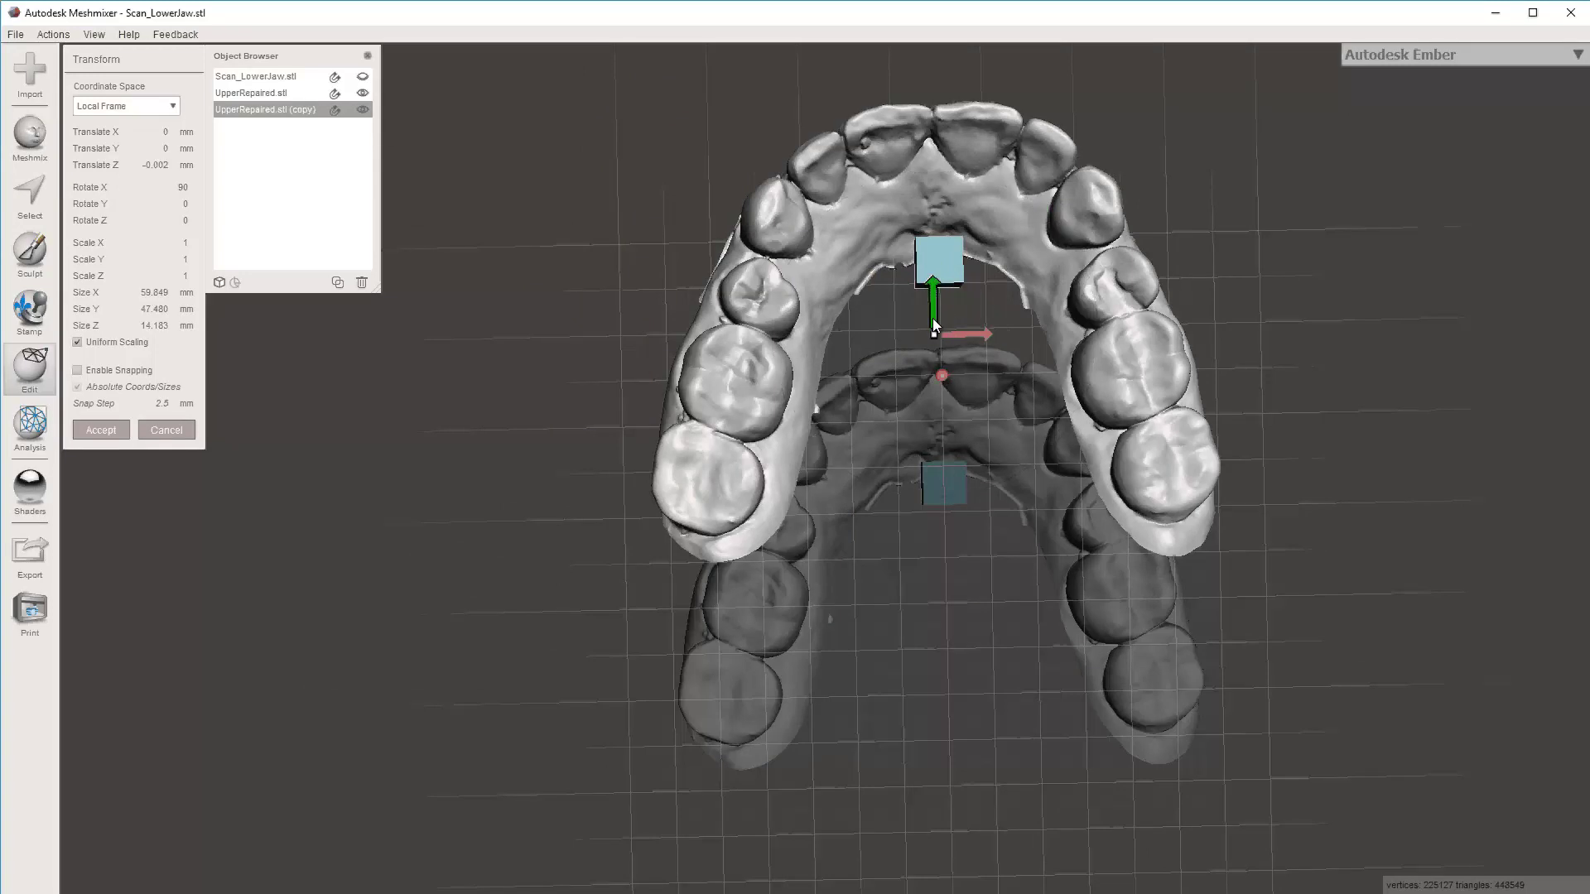
{"action": "left_click_drag", "start_coordinate": [932, 318], "coordinate": [962, 361]}
Lower the copy onto the original's cube, then raise it to meet the original from the side
{"action": "left_click_drag", "start_coordinate": [942, 448], "coordinate": [962, 511]}
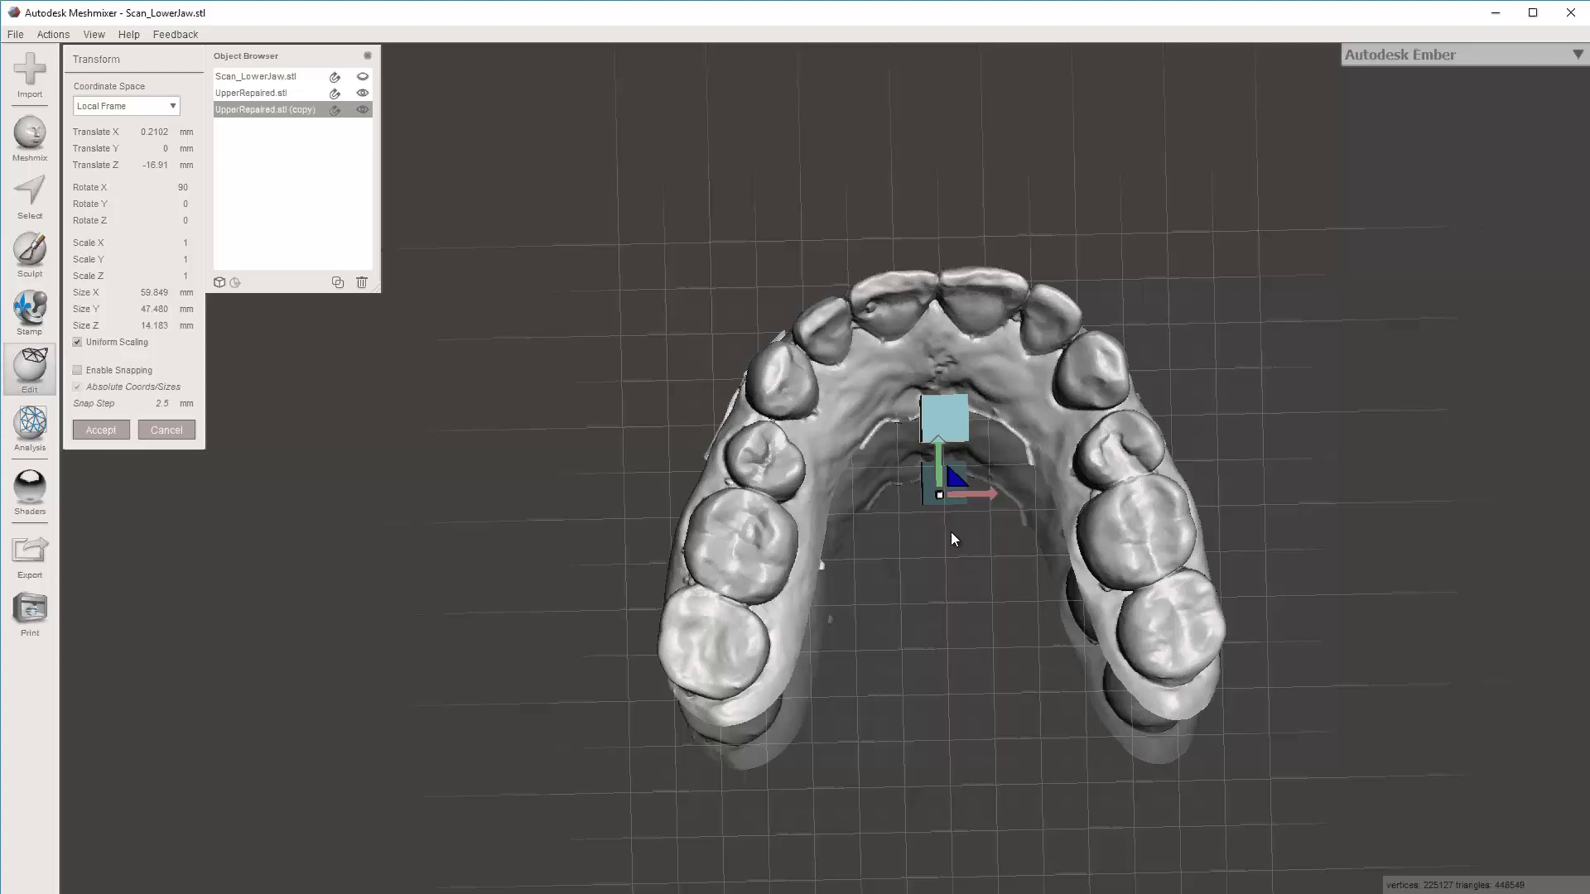
{"action": "left_click_drag", "start_coordinate": [951, 533], "coordinate": [950, 557]}
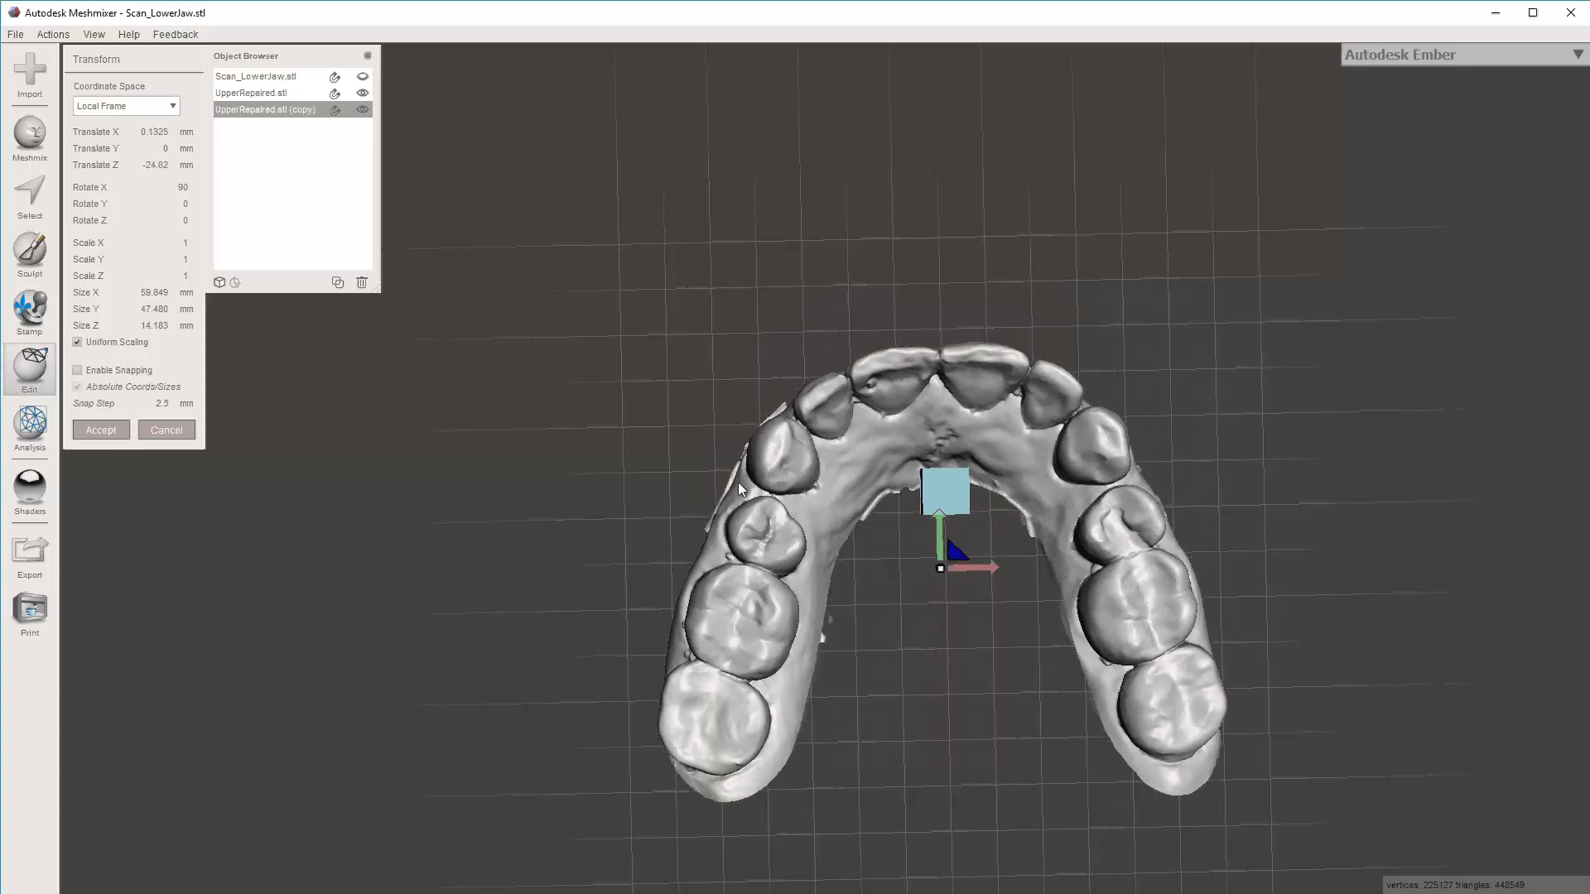
{"action": "right_click_drag", "start_coordinate": [577, 435], "coordinate": [794, 655]}
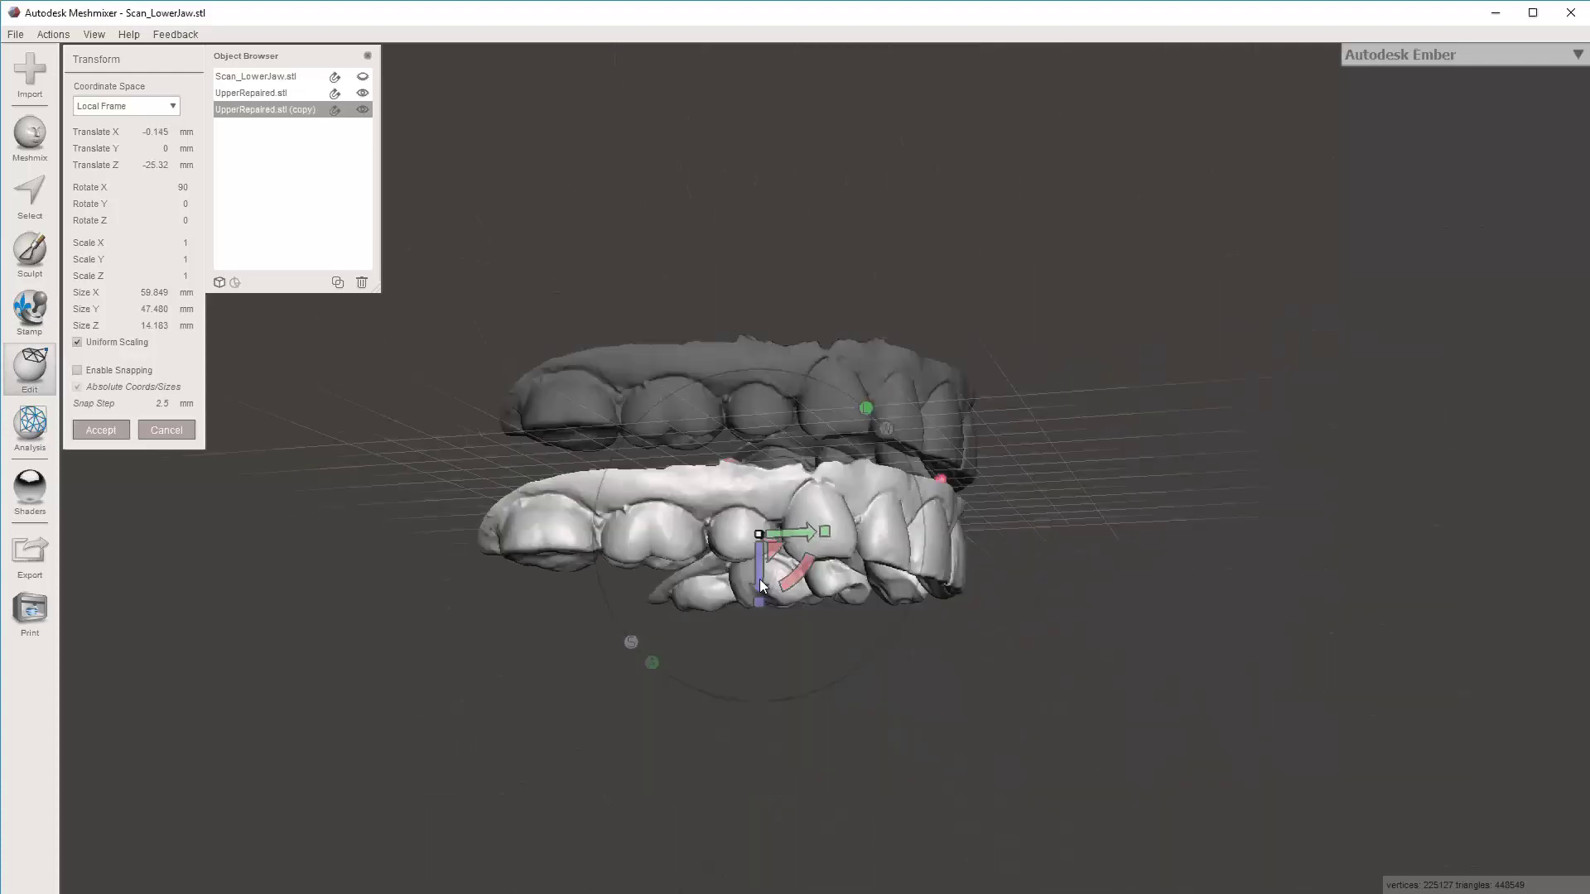
{"action": "left_click_drag", "start_coordinate": [761, 585], "coordinate": [755, 458]}
{"action": "right_click_drag", "start_coordinate": [777, 199], "coordinate": [888, 576]}
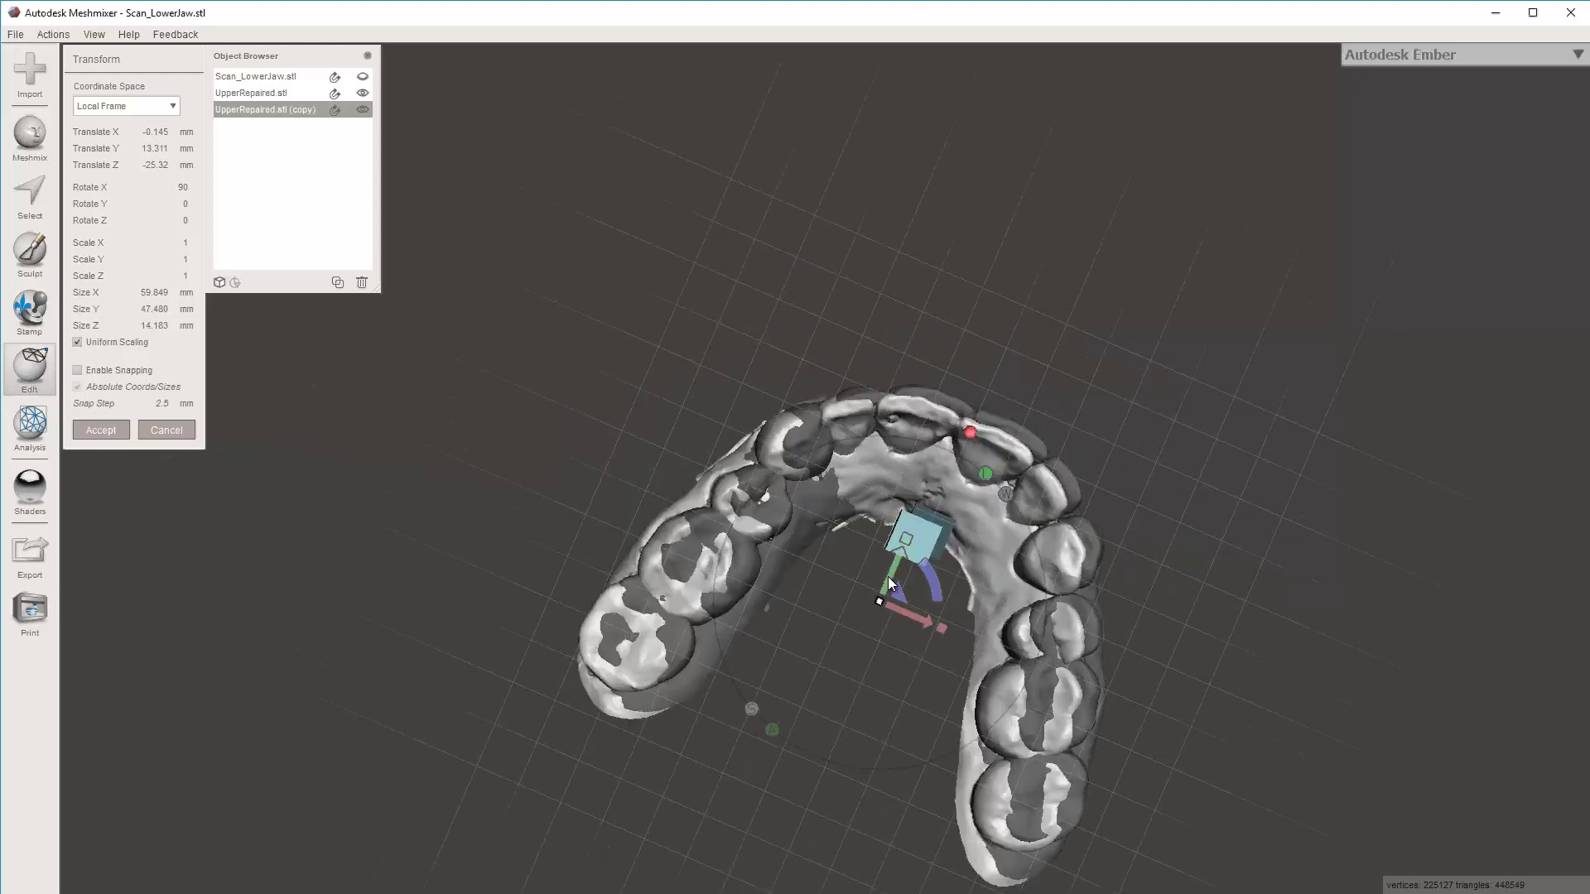
{"action": "mouse_move", "coordinate": [894, 578]}
{"action": "left_mouse_down"}
{"action": "mouse_move", "coordinate": [919, 608]}
{"action": "mouse_move", "coordinate": [907, 574]}
{"action": "left_mouse_up"}
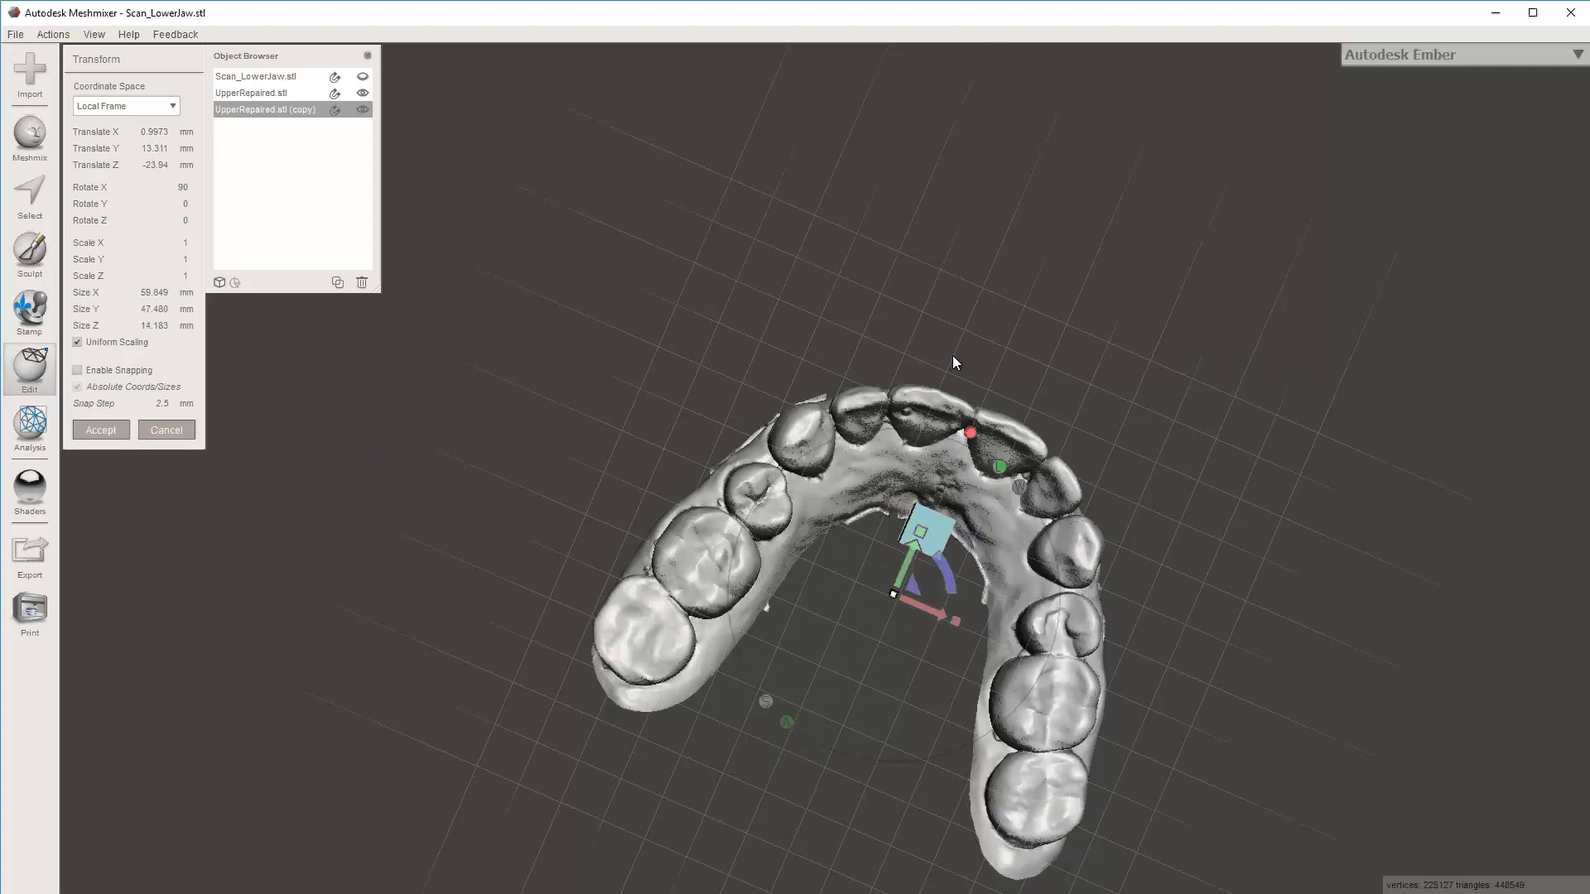
Fine-tune the copy's height and front-back position to about X 0.9973 mm, Y 13.329 mm
{"action": "right_click_drag", "start_coordinate": [891, 517], "coordinate": [937, 475]}
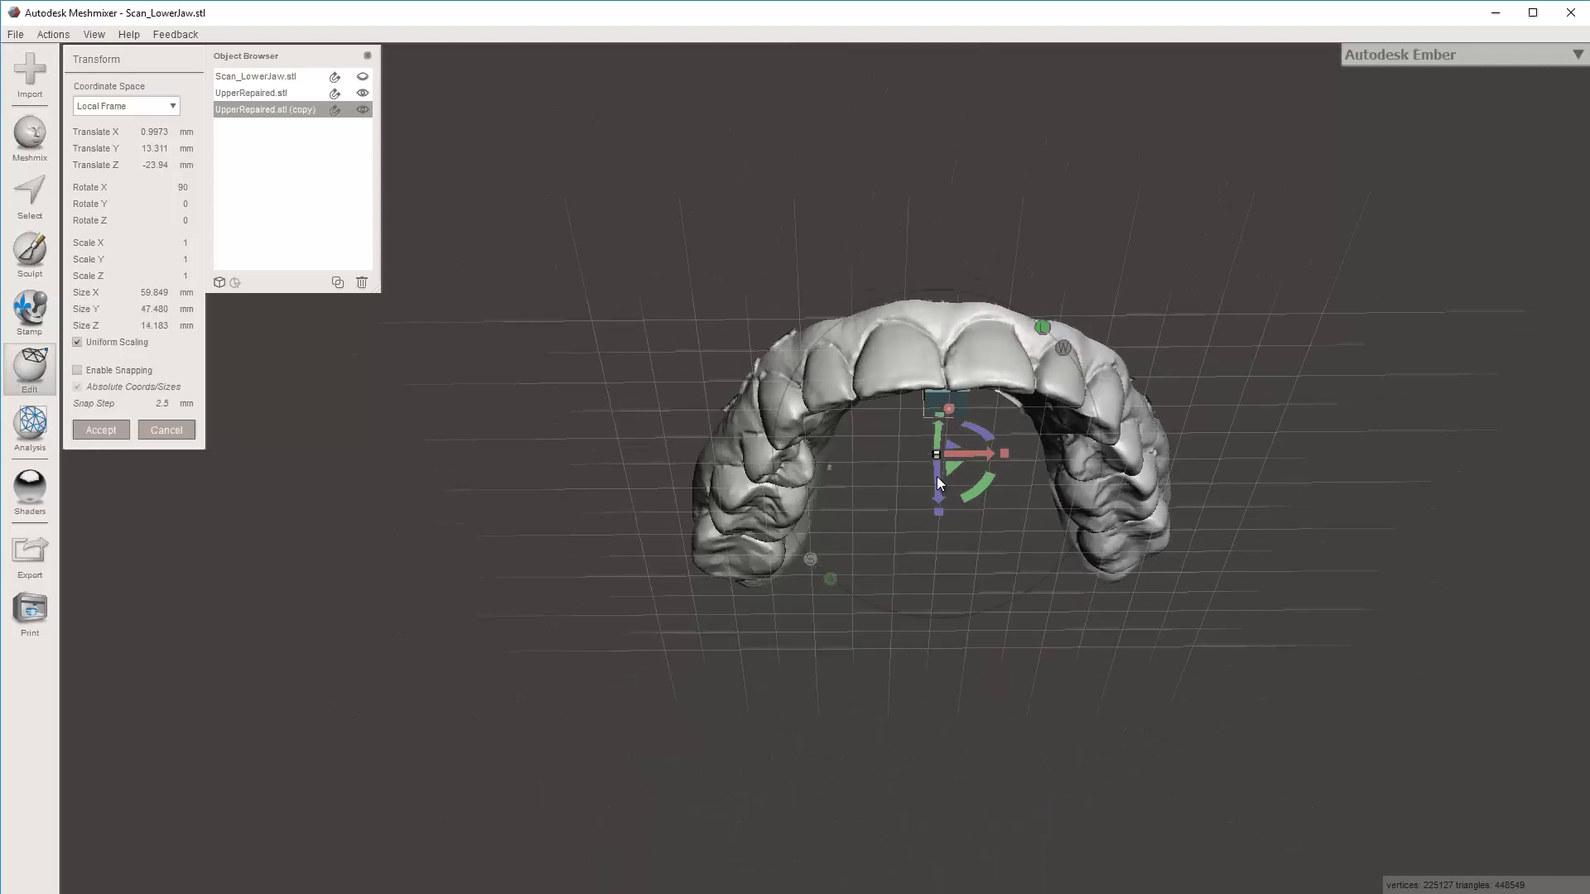
{"action": "left_click_drag", "start_coordinate": [937, 482], "coordinate": [936, 483]}
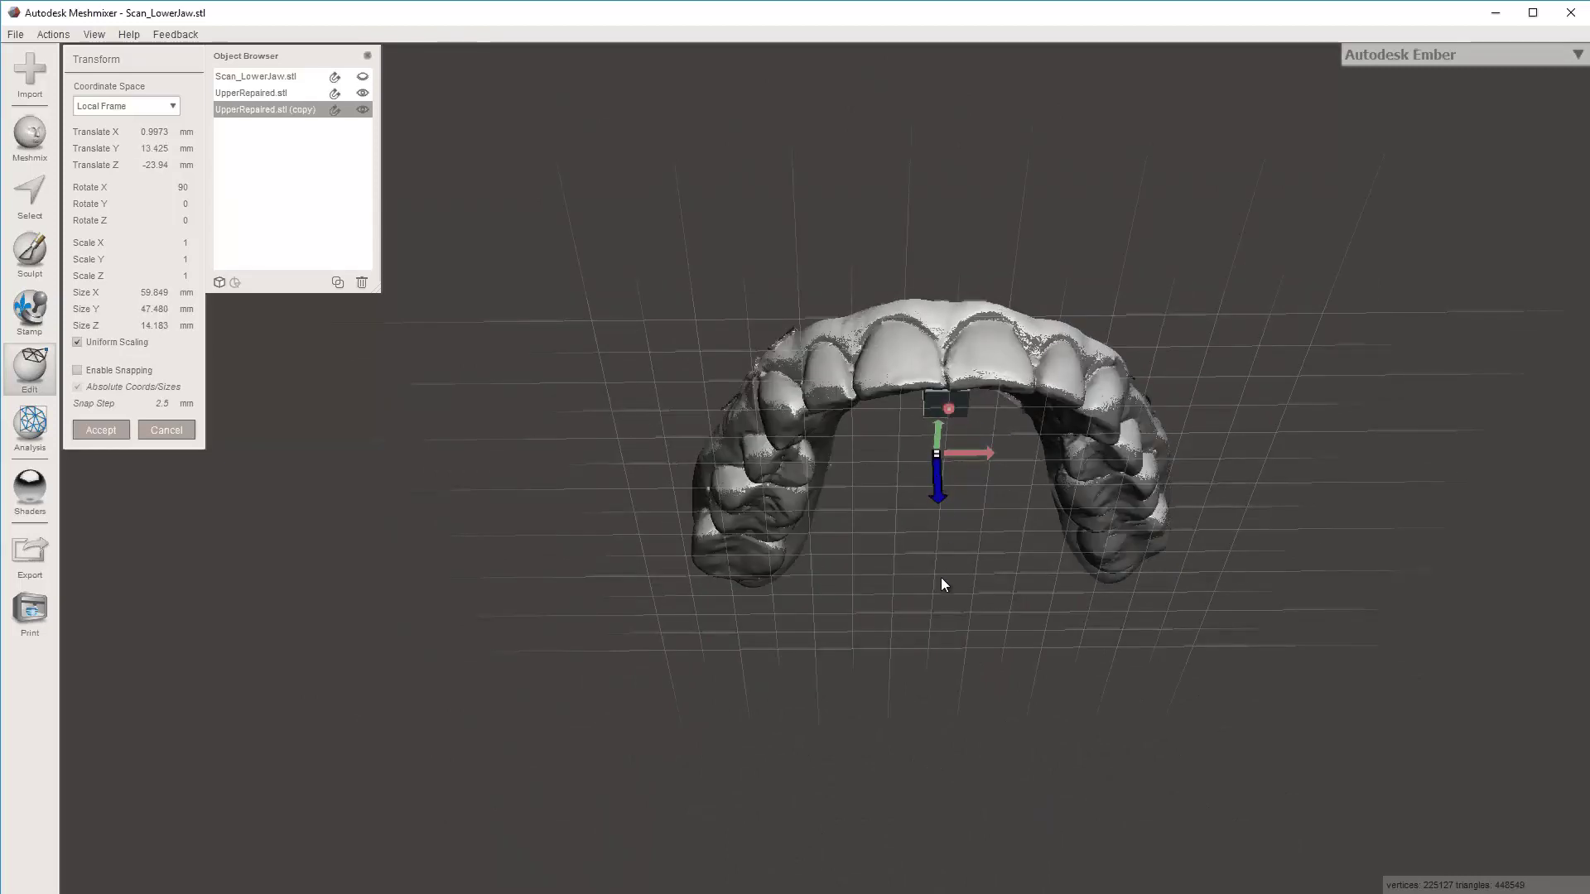
{"action": "right_click_drag", "start_coordinate": [896, 347], "coordinate": [941, 483]}
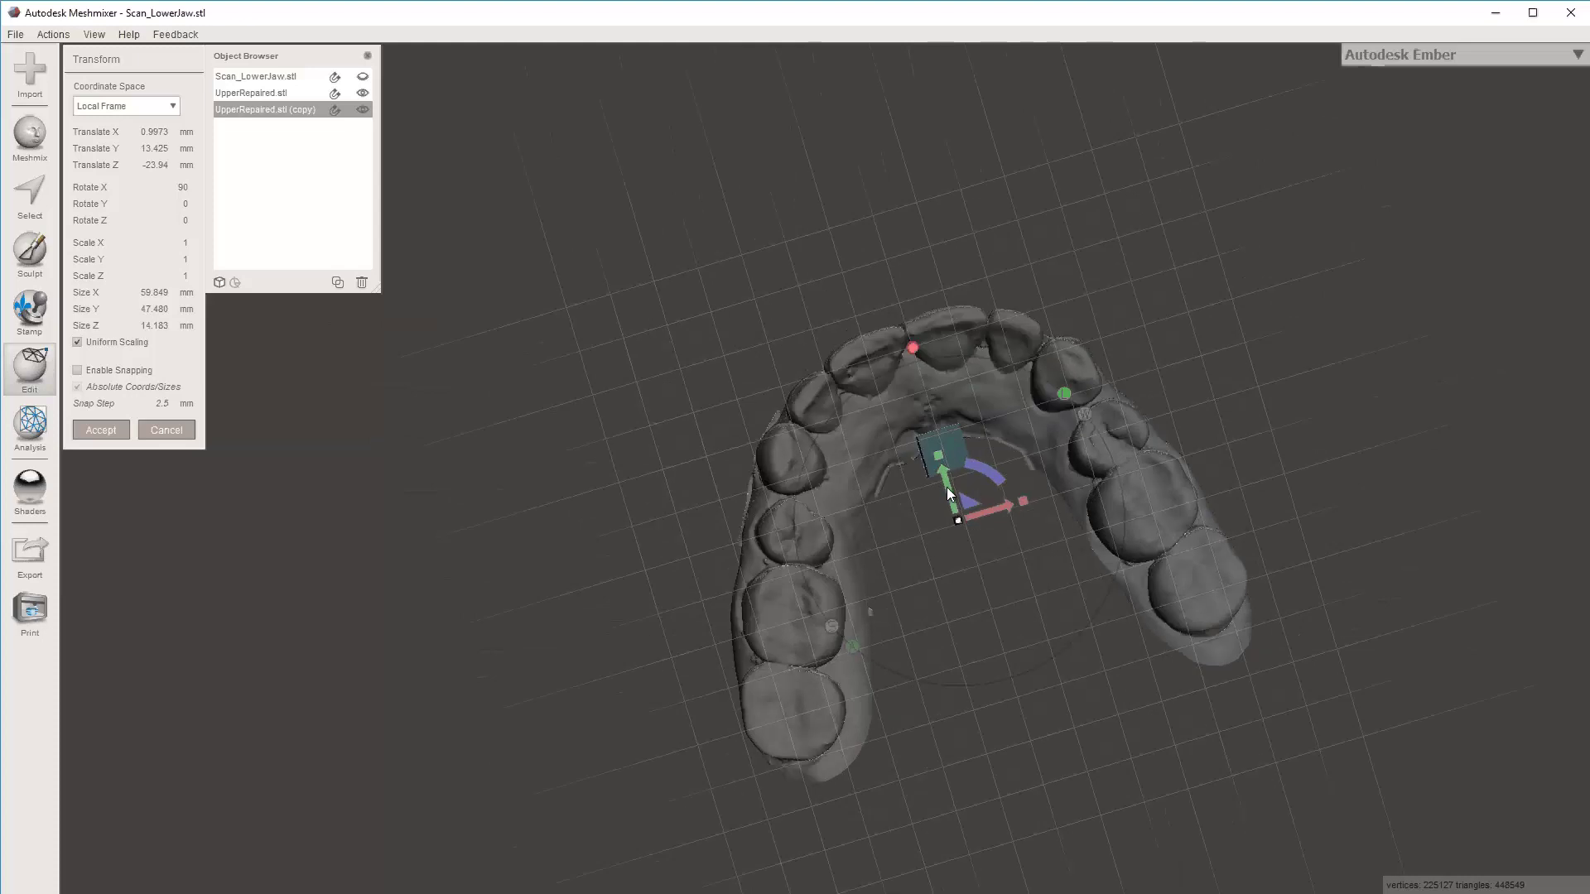
{"action": "left_click_drag", "start_coordinate": [946, 487], "coordinate": [940, 480]}
{"action": "right_click_drag", "start_coordinate": [877, 417], "coordinate": [925, 450]}
{"action": "left_click_drag", "start_coordinate": [927, 454], "coordinate": [925, 449]}
{"action": "scroll", "coordinate": [926, 449], "scroll_direction": "up", "scroll_amount": 5}
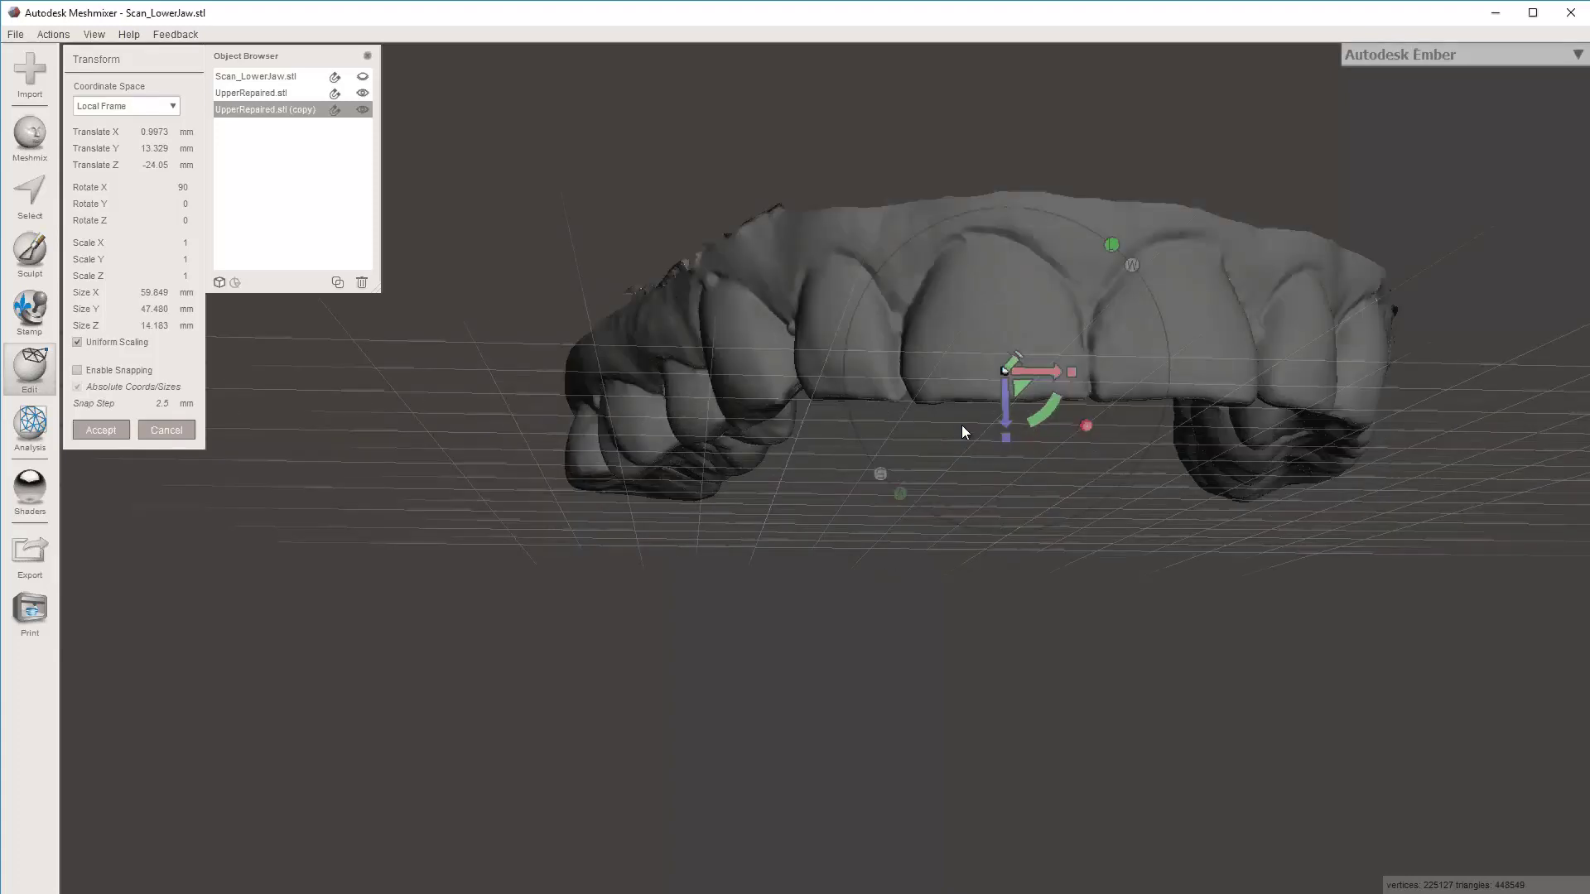
Nudge the copy's height and front-back position to Y 13.371 mm and Z -23.98 mm
{"action": "left_click_drag", "start_coordinate": [1100, 357], "coordinate": [1100, 359]}
{"action": "right_click_drag", "start_coordinate": [978, 311], "coordinate": [1201, 457]}
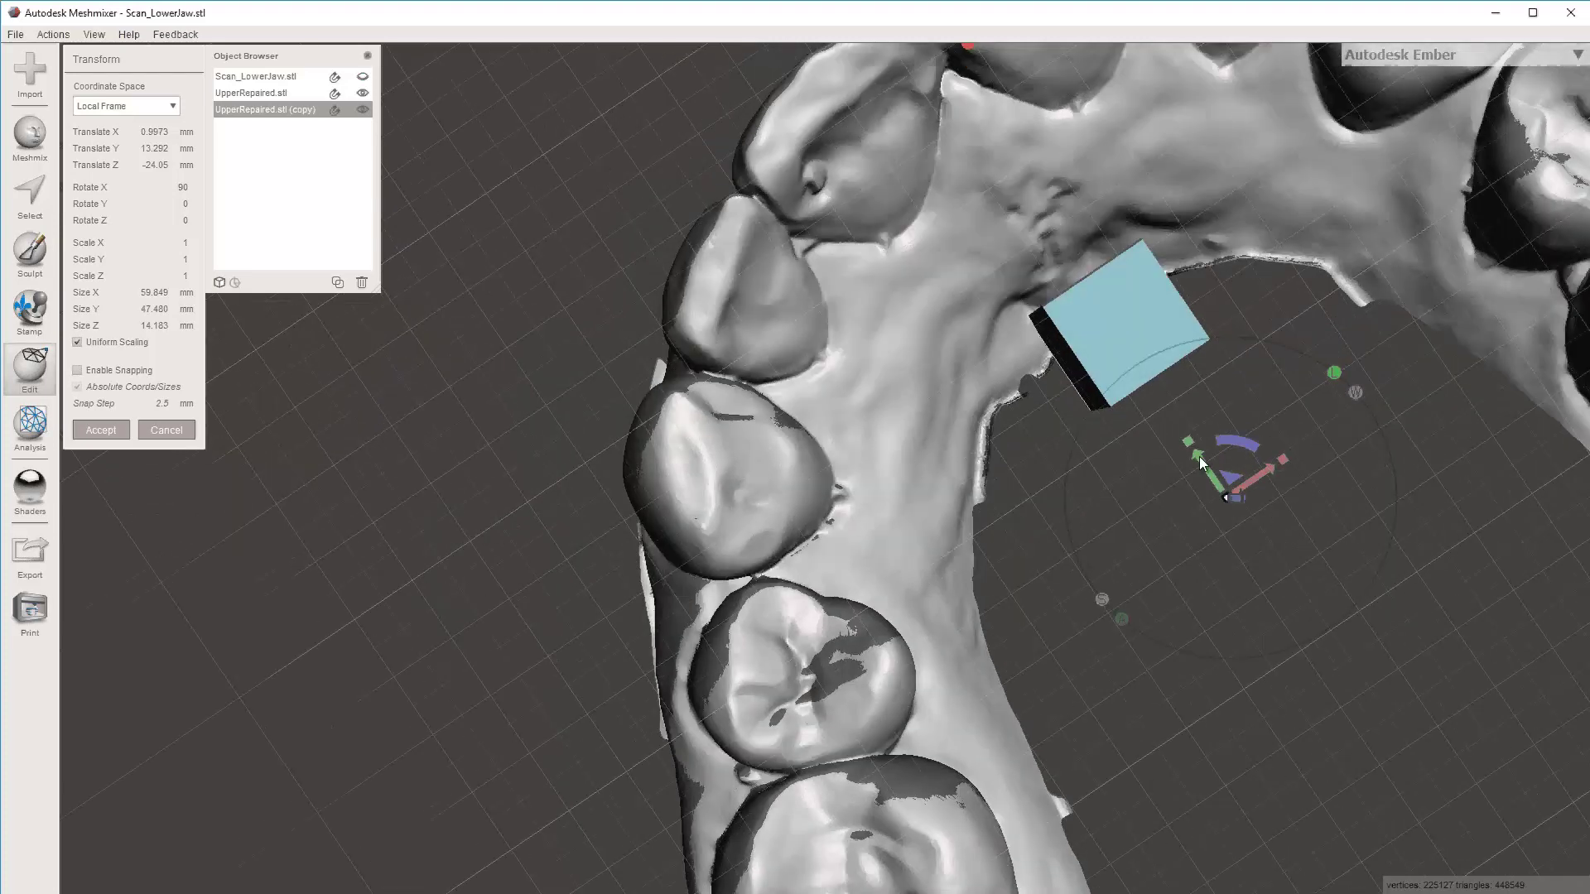
{"action": "left_click_drag", "start_coordinate": [1201, 461], "coordinate": [1199, 457]}
{"action": "right_click_drag", "start_coordinate": [735, 128], "coordinate": [992, 368]}
{"action": "right_click_drag", "start_coordinate": [1111, 405], "coordinate": [1105, 405]}
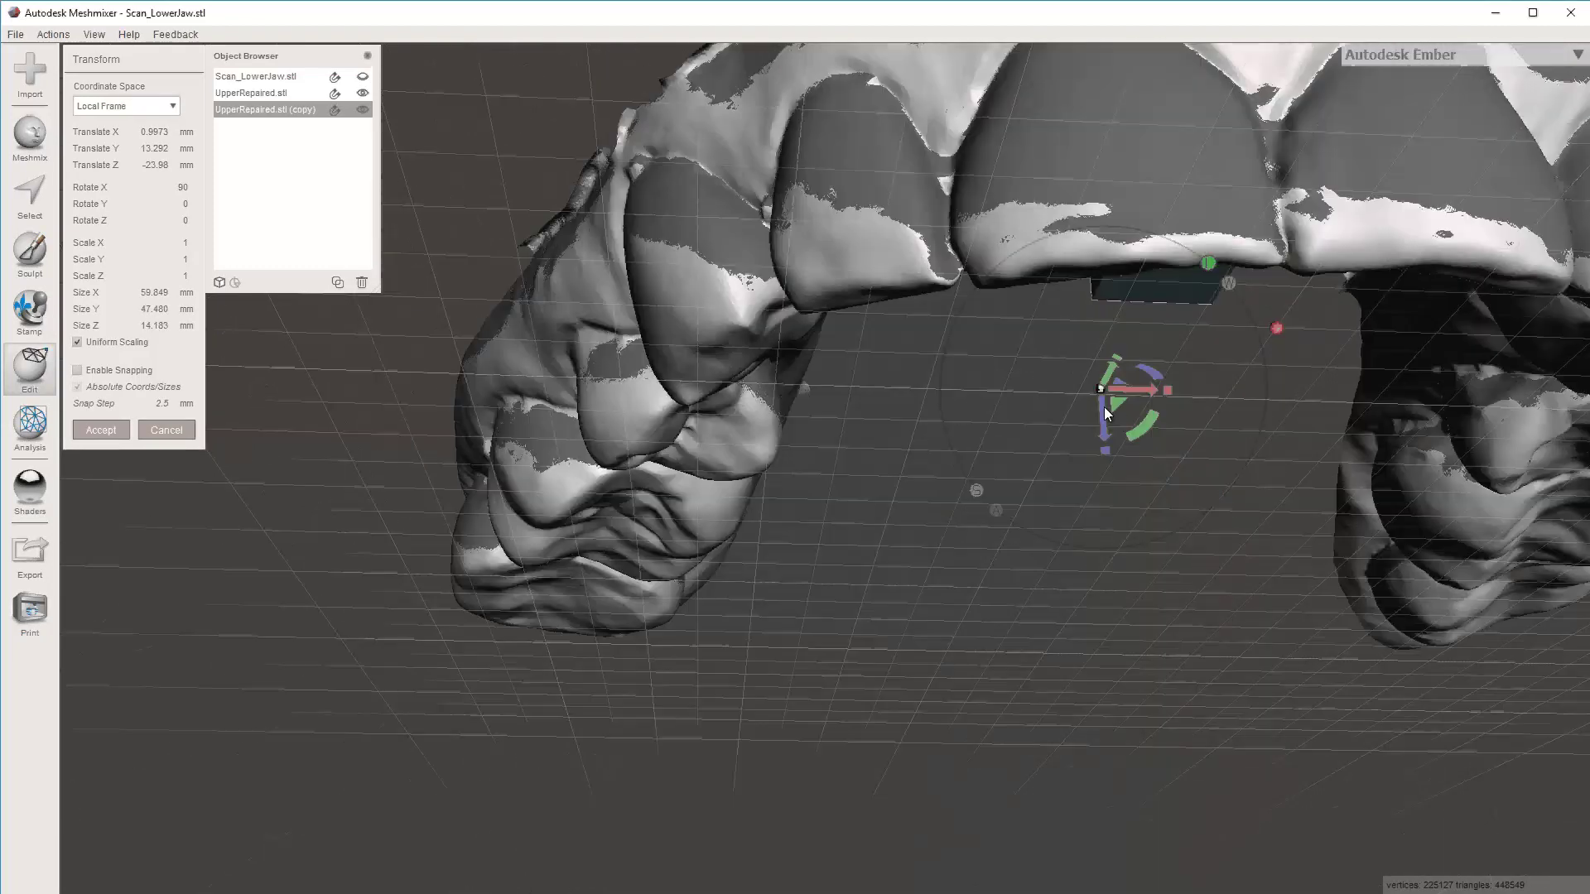
{"action": "left_click_drag", "start_coordinate": [1102, 411], "coordinate": [1100, 406]}
{"action": "scroll", "coordinate": [1103, 315], "scroll_direction": "down", "scroll_amount": 4}
{"action": "right_click_drag", "start_coordinate": [1018, 356], "coordinate": [524, 232]}
Orbit and zoom around the arch to check that the two upper jaws overlap
{"action": "right_click_drag", "start_coordinate": [535, 343], "coordinate": [788, 316]}
{"action": "right_click_drag", "start_coordinate": [971, 217], "coordinate": [1089, 613]}
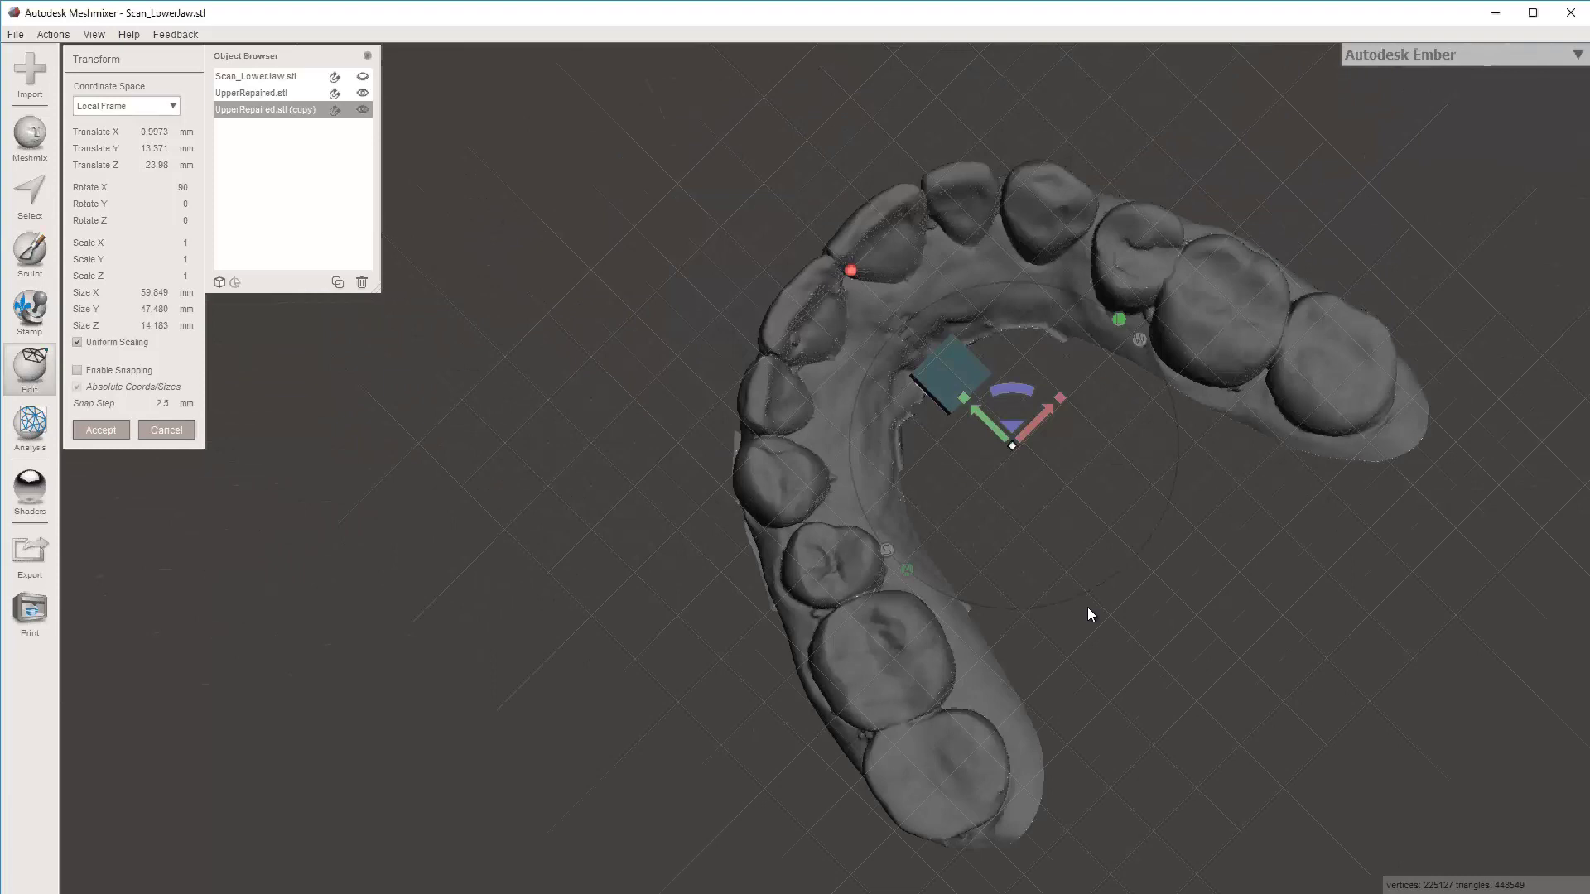
{"action": "right_click_drag", "start_coordinate": [815, 697], "coordinate": [587, 574]}
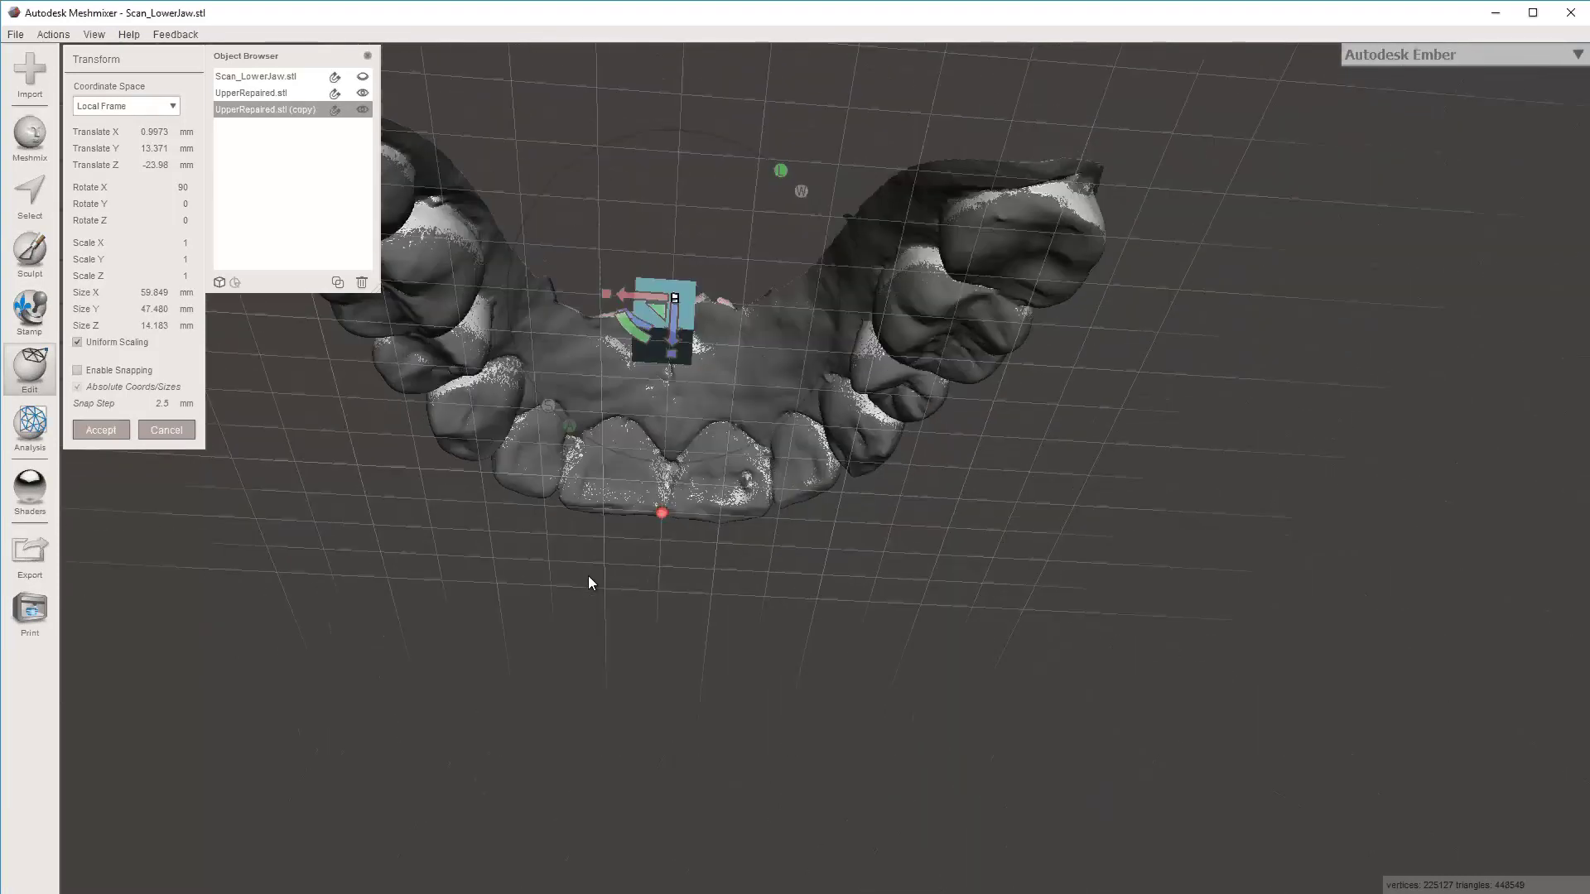
{"action": "scroll", "coordinate": [589, 575], "scroll_direction": "up", "scroll_amount": 5}
{"action": "scroll", "coordinate": [1151, 549], "scroll_direction": "up", "scroll_amount": 2}
{"action": "right_click_drag", "start_coordinate": [1151, 549], "coordinate": [1258, 564]}
{"action": "scroll", "coordinate": [883, 558], "scroll_direction": "down", "scroll_amount": 5}
{"action": "right_click_drag", "start_coordinate": [883, 559], "coordinate": [780, 320]}
{"action": "right_click_drag", "start_coordinate": [870, 437], "coordinate": [1019, 514]}
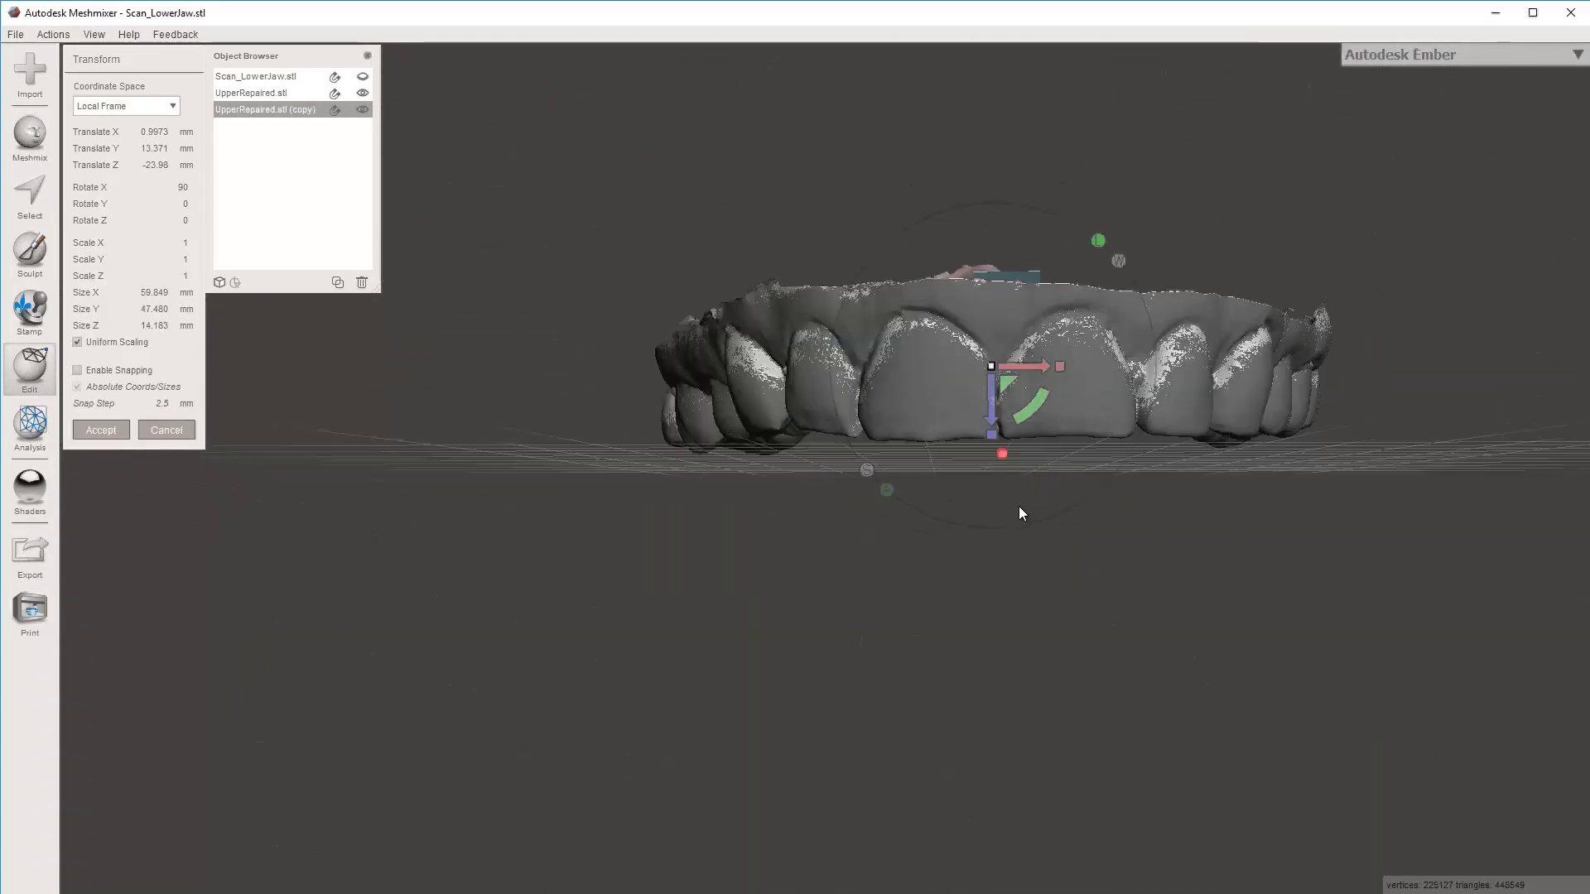
{"action": "scroll", "coordinate": [919, 493], "scroll_direction": "up", "scroll_amount": 3}
{"action": "right_click_drag", "start_coordinate": [919, 493], "coordinate": [919, 543]}
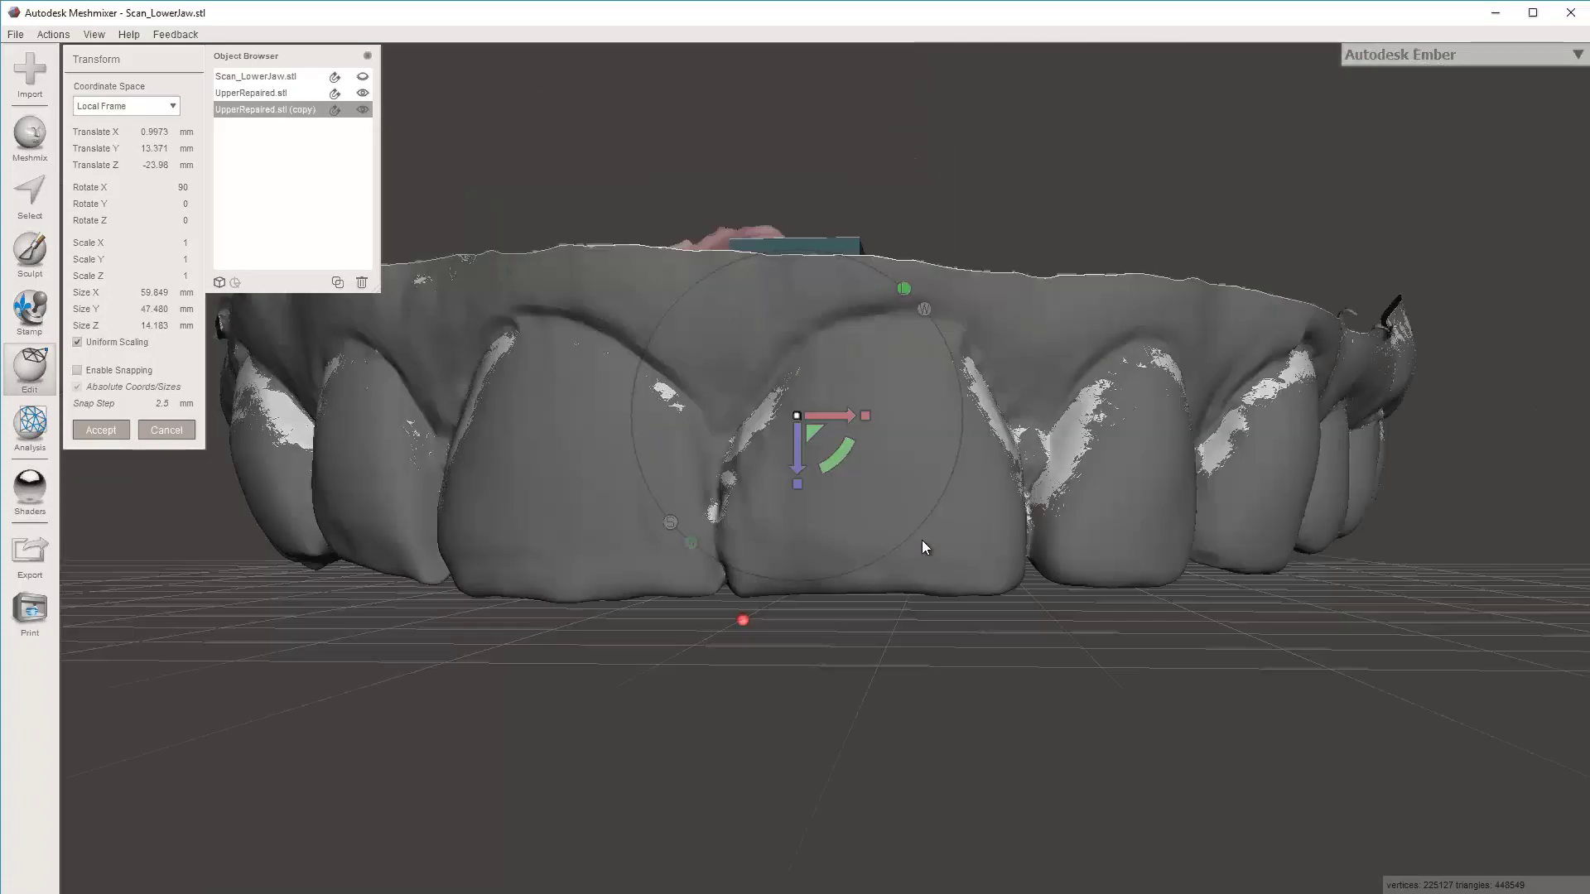
{"action": "scroll", "coordinate": [927, 547], "scroll_direction": "down", "scroll_amount": 2}
{"action": "scroll", "coordinate": [927, 540], "scroll_direction": "down", "scroll_amount": 2}
{"action": "right_click_drag", "start_coordinate": [571, 438], "coordinate": [623, 439]}
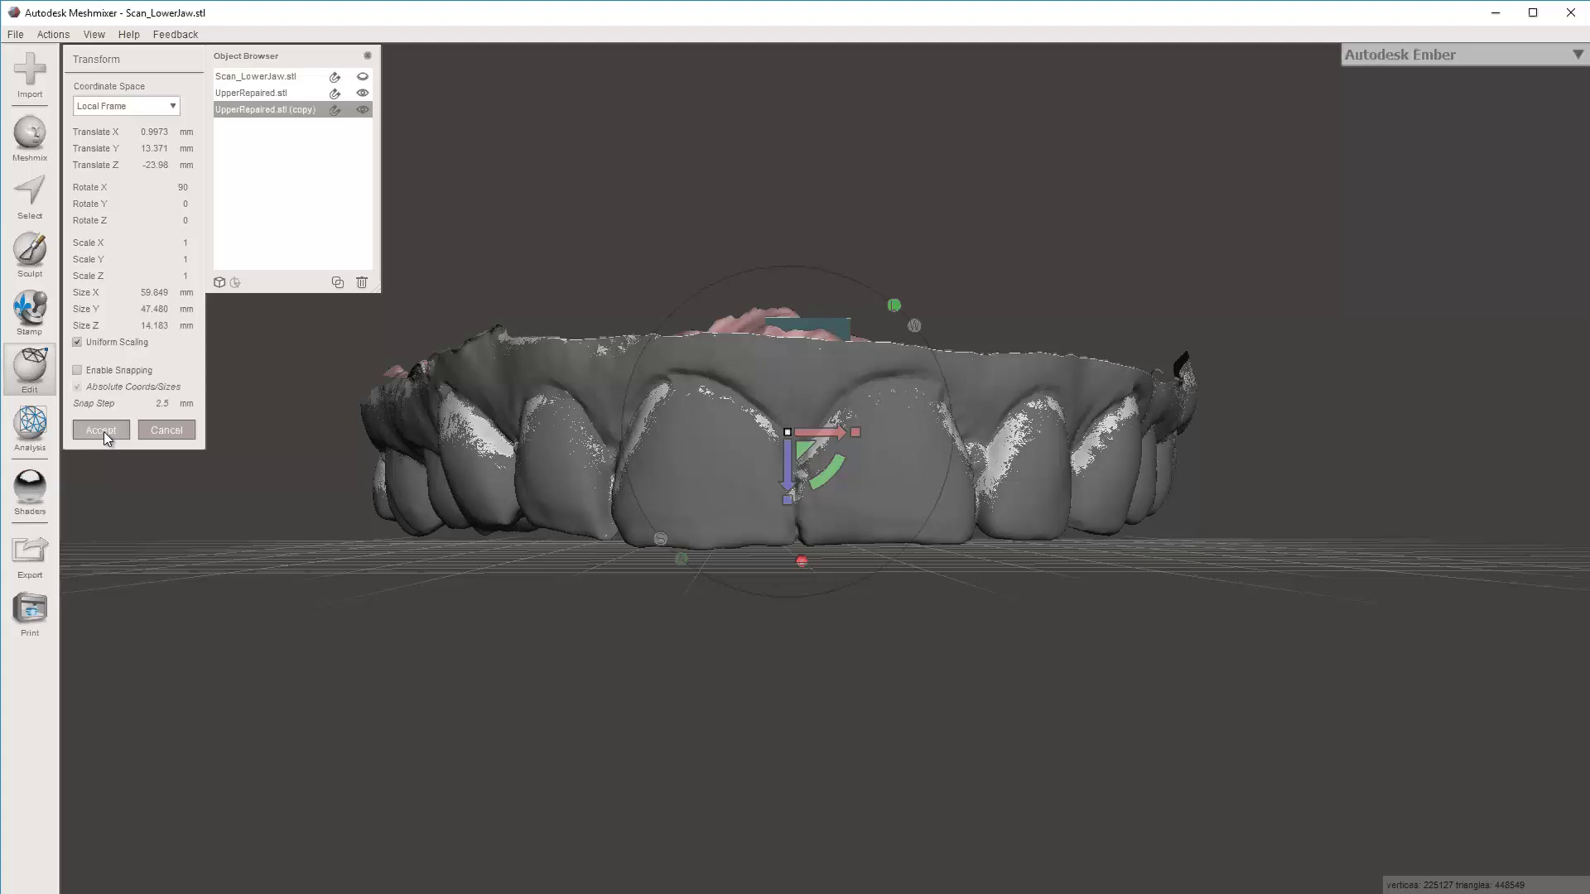
Apply the copy's move, hide the copy, and select the original UpperRepaired.stl
{"action": "left_click", "coordinate": [365, 111]}
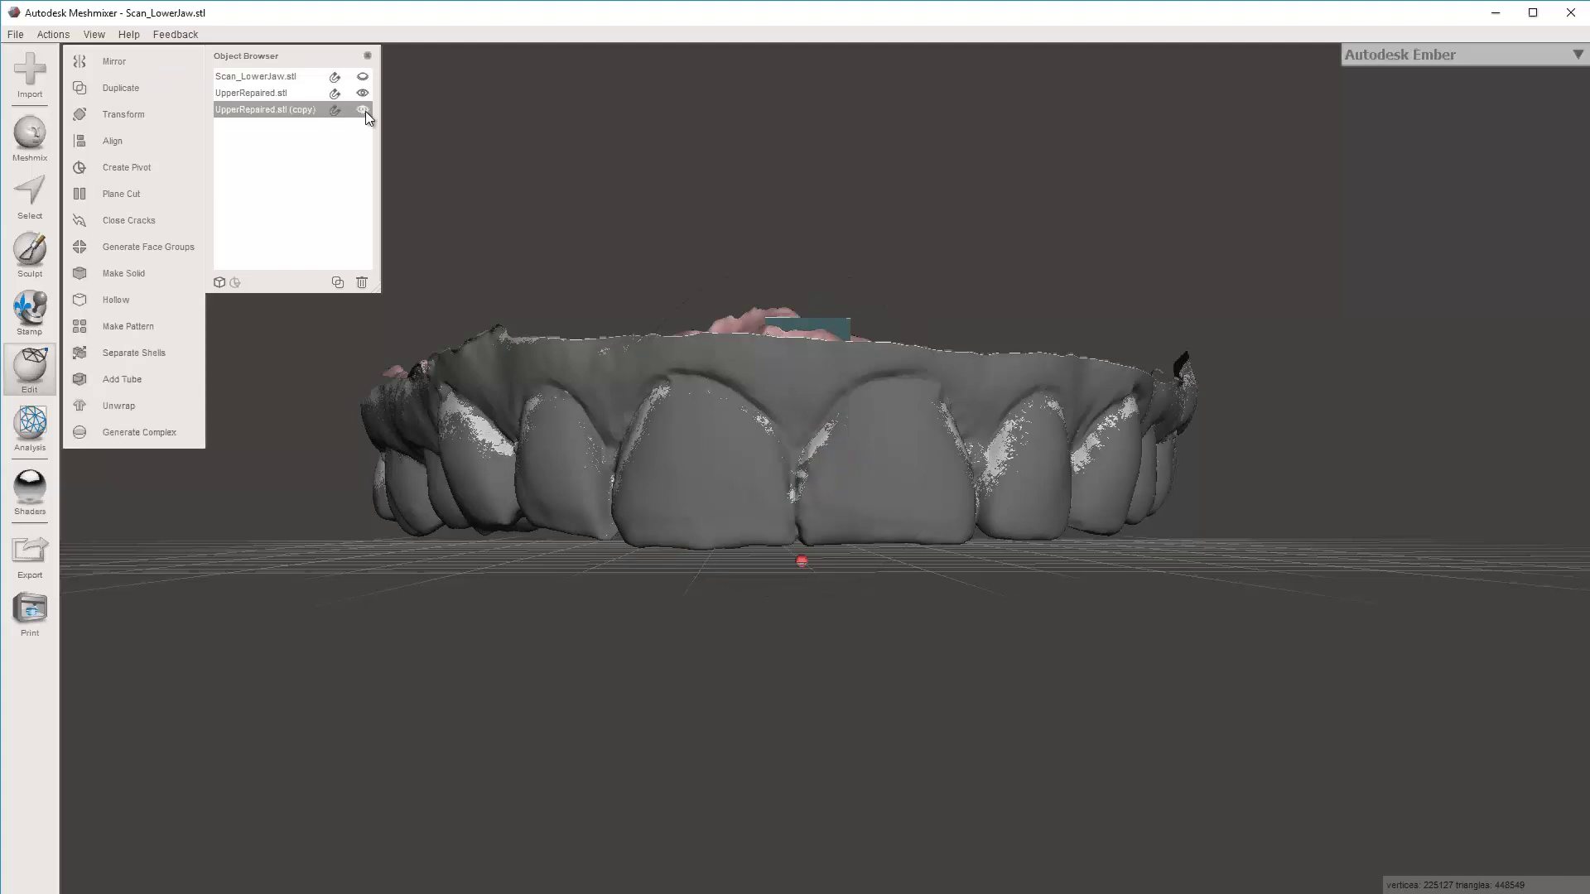
{"action": "left_click", "coordinate": [362, 109]}
{"action": "left_click", "coordinate": [301, 93]}
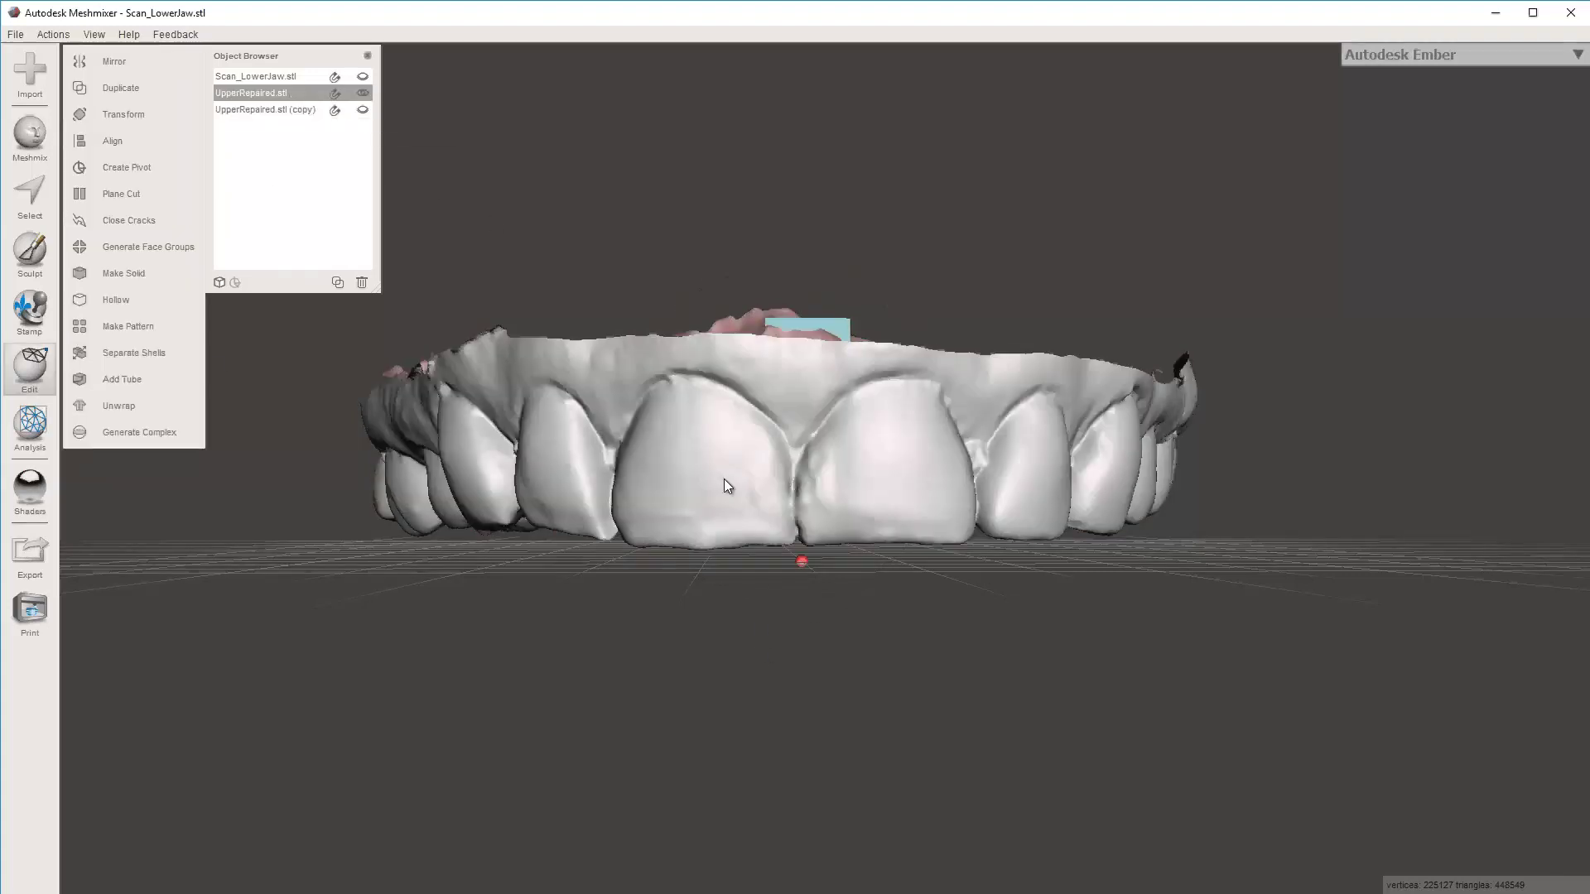
Orbit and zoom around the original upper jaw to inspect it from top, front and side
{"action": "right_click_drag", "start_coordinate": [724, 479], "coordinate": [737, 424]}
{"action": "scroll", "coordinate": [738, 444], "scroll_direction": "down", "scroll_amount": 5}
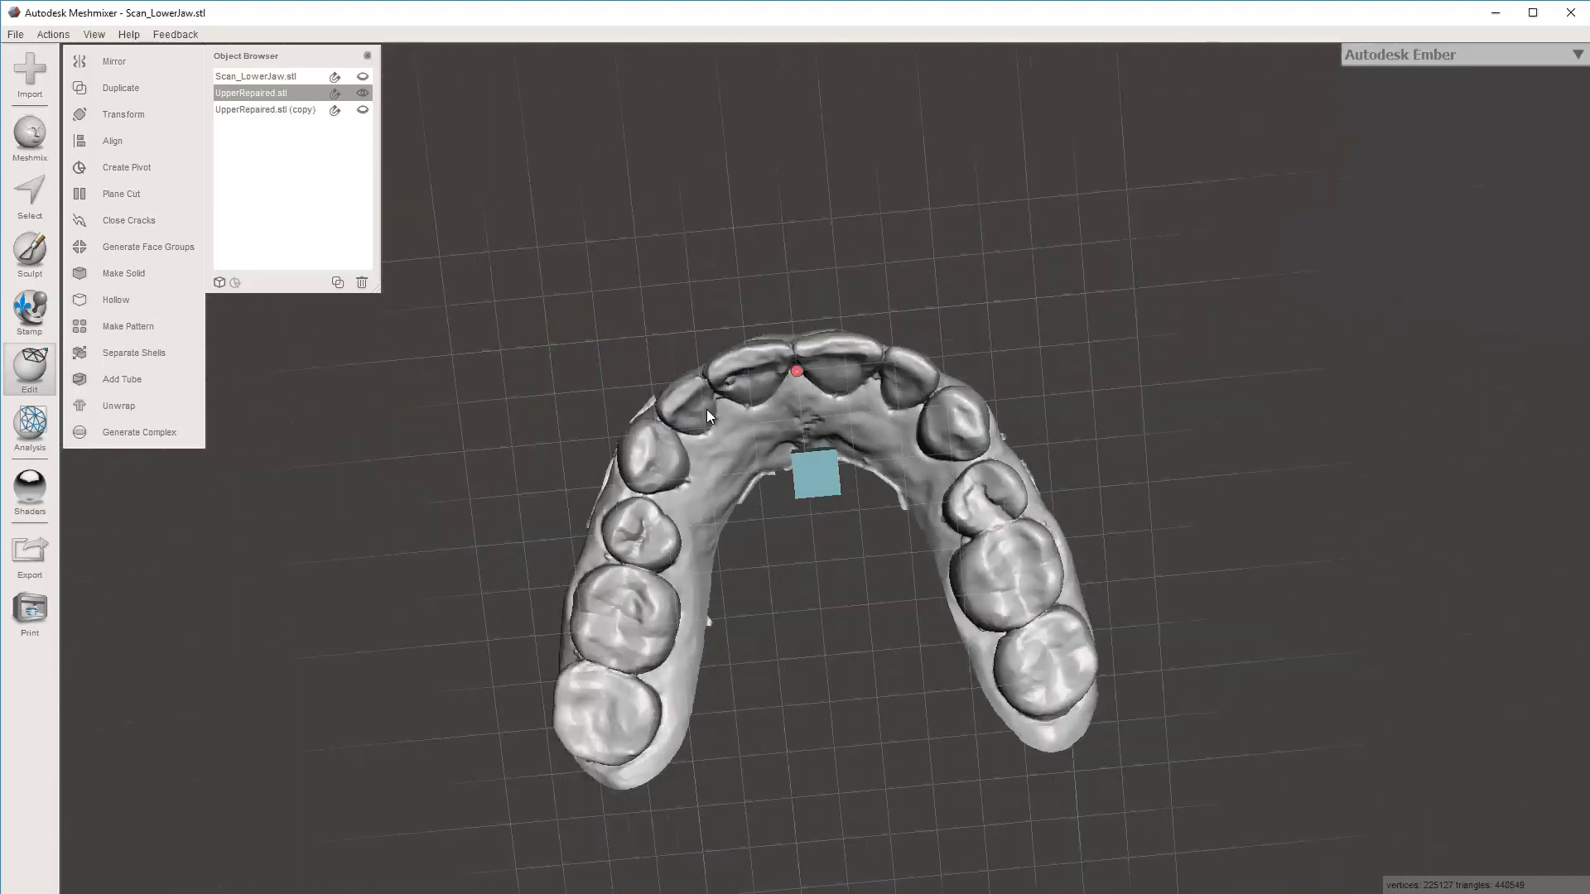
{"action": "middle_click_drag", "start_coordinate": [832, 402], "coordinate": [777, 248]}
{"action": "right_click_drag", "start_coordinate": [777, 248], "coordinate": [766, 186]}
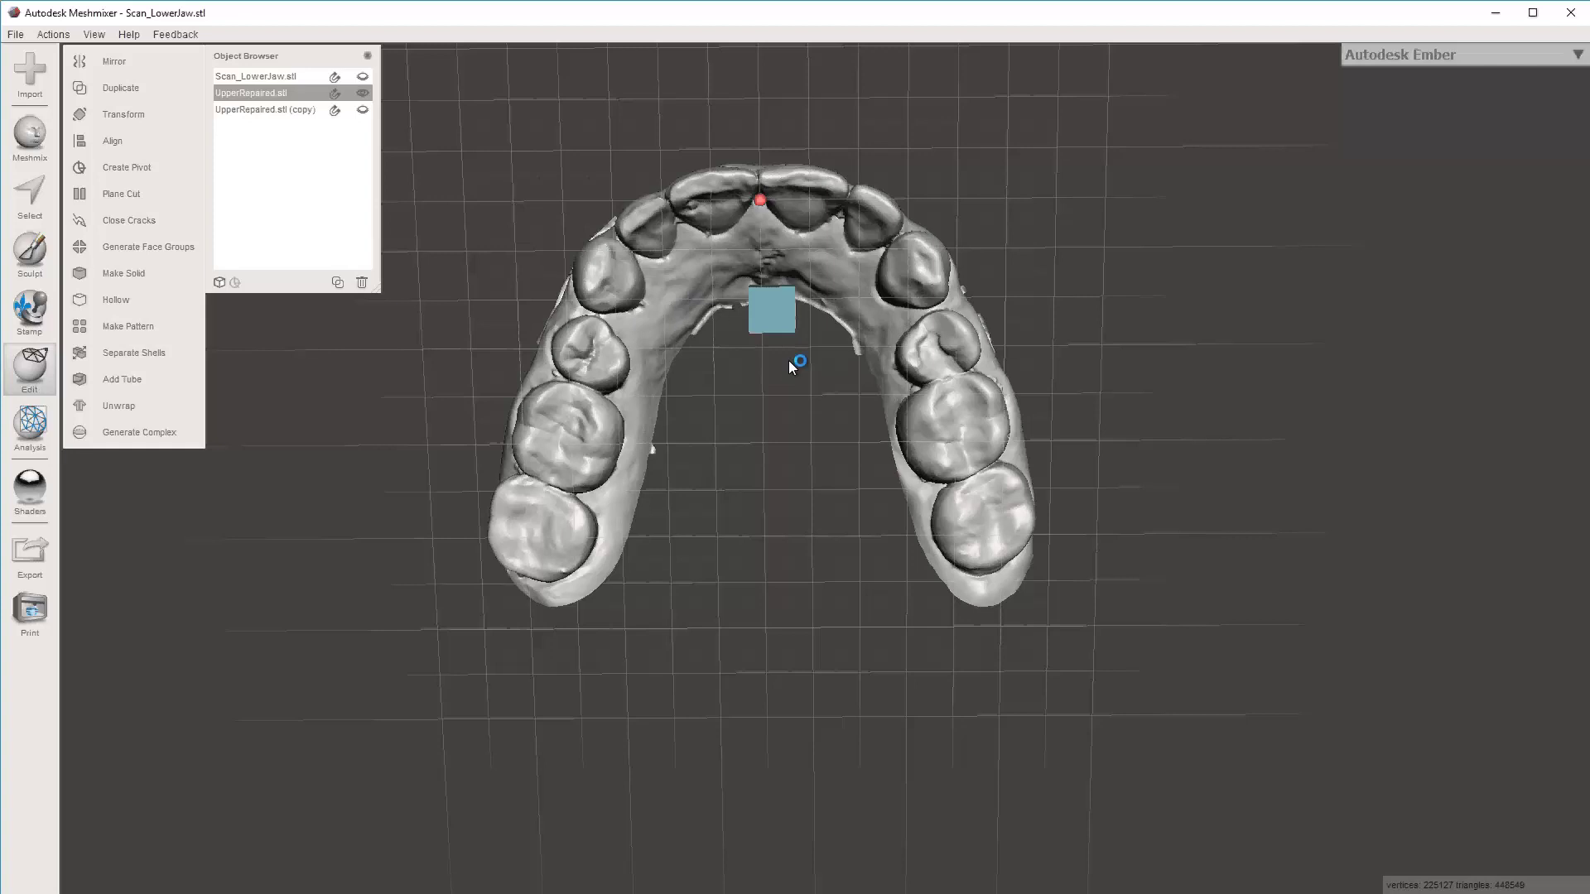
{"action": "right_click_drag", "start_coordinate": [842, 471], "coordinate": [911, 338]}
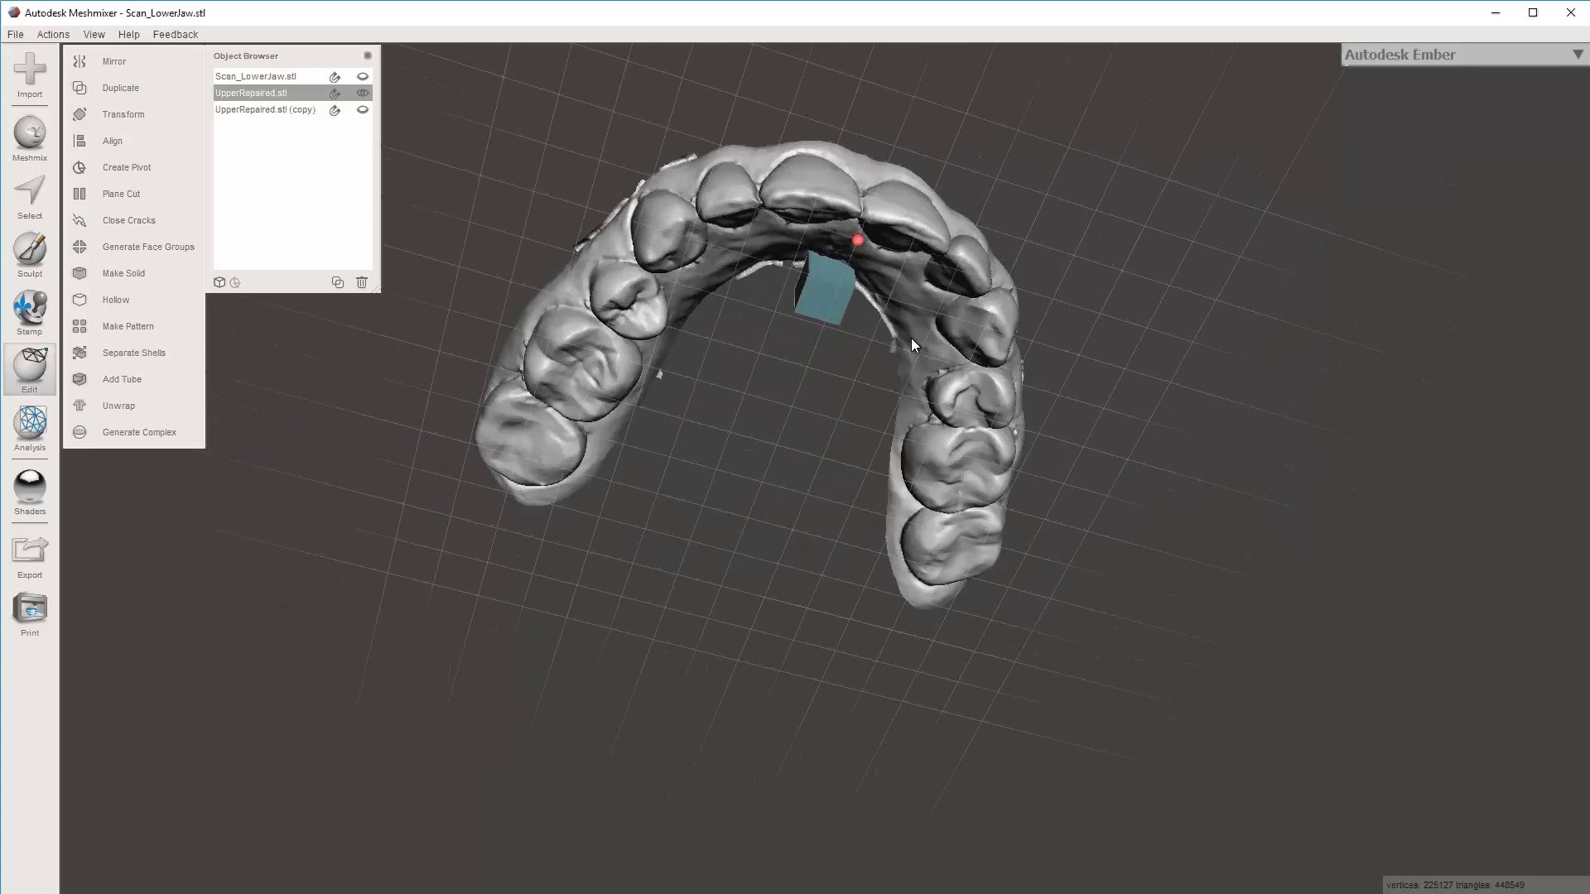
{"action": "right_click_drag", "start_coordinate": [942, 197], "coordinate": [718, 589]}
{"action": "mouse_move", "coordinate": [1090, 329]}
{"action": "right_mouse_down"}
{"action": "mouse_move", "coordinate": [1011, 231]}
{"action": "mouse_move", "coordinate": [776, 405]}
{"action": "mouse_move", "coordinate": [792, 379]}
{"action": "mouse_move", "coordinate": [783, 335]}
{"action": "right_mouse_up"}
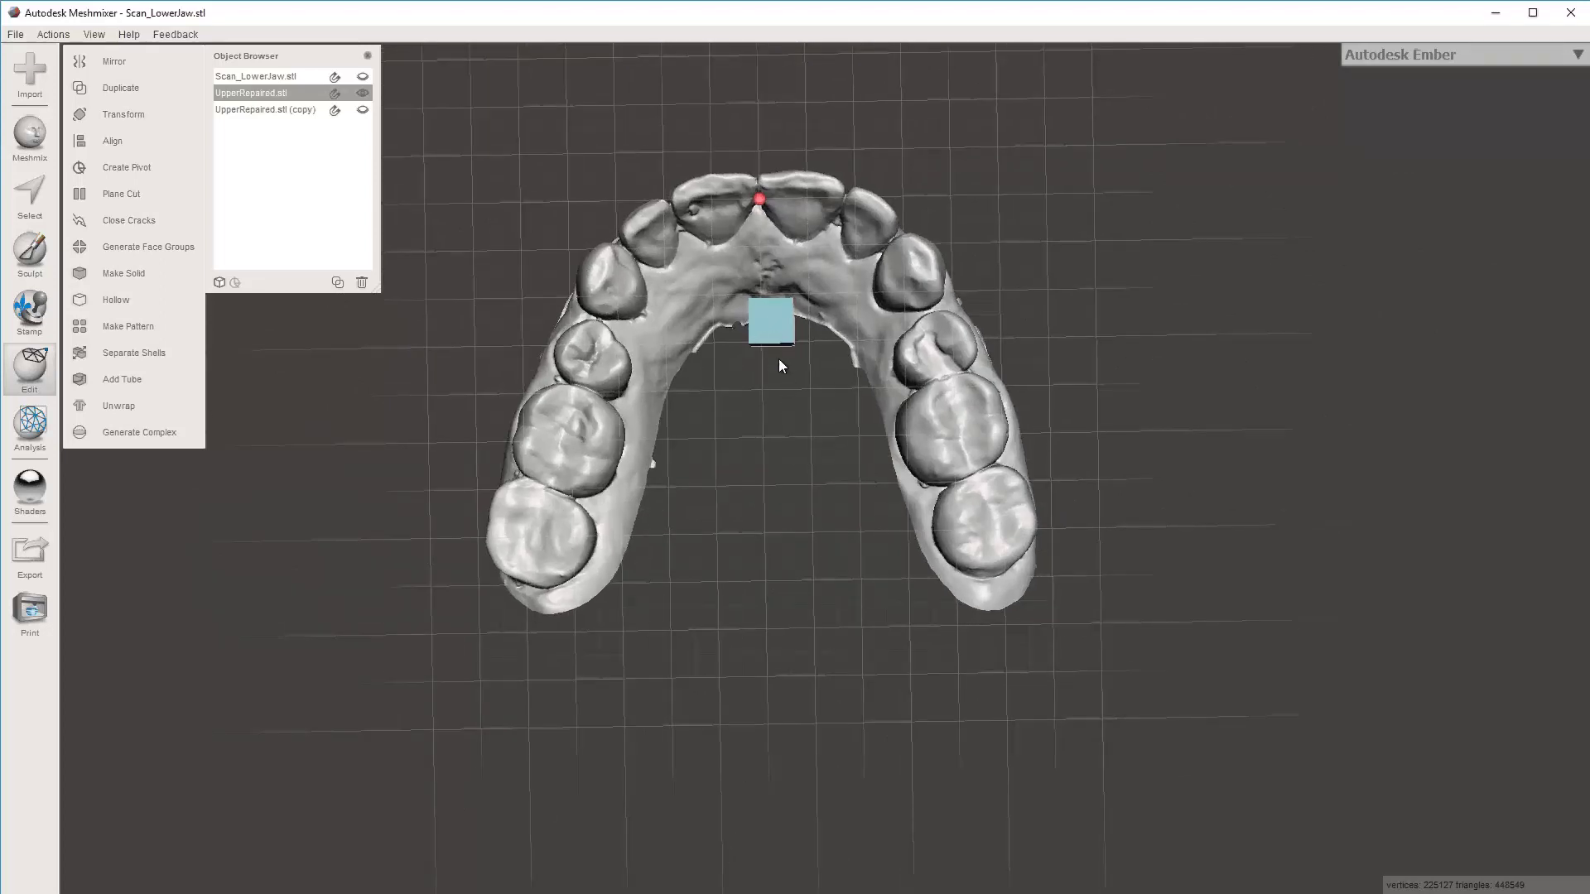
{"action": "scroll", "coordinate": [784, 375], "scroll_direction": "up", "scroll_amount": 5}
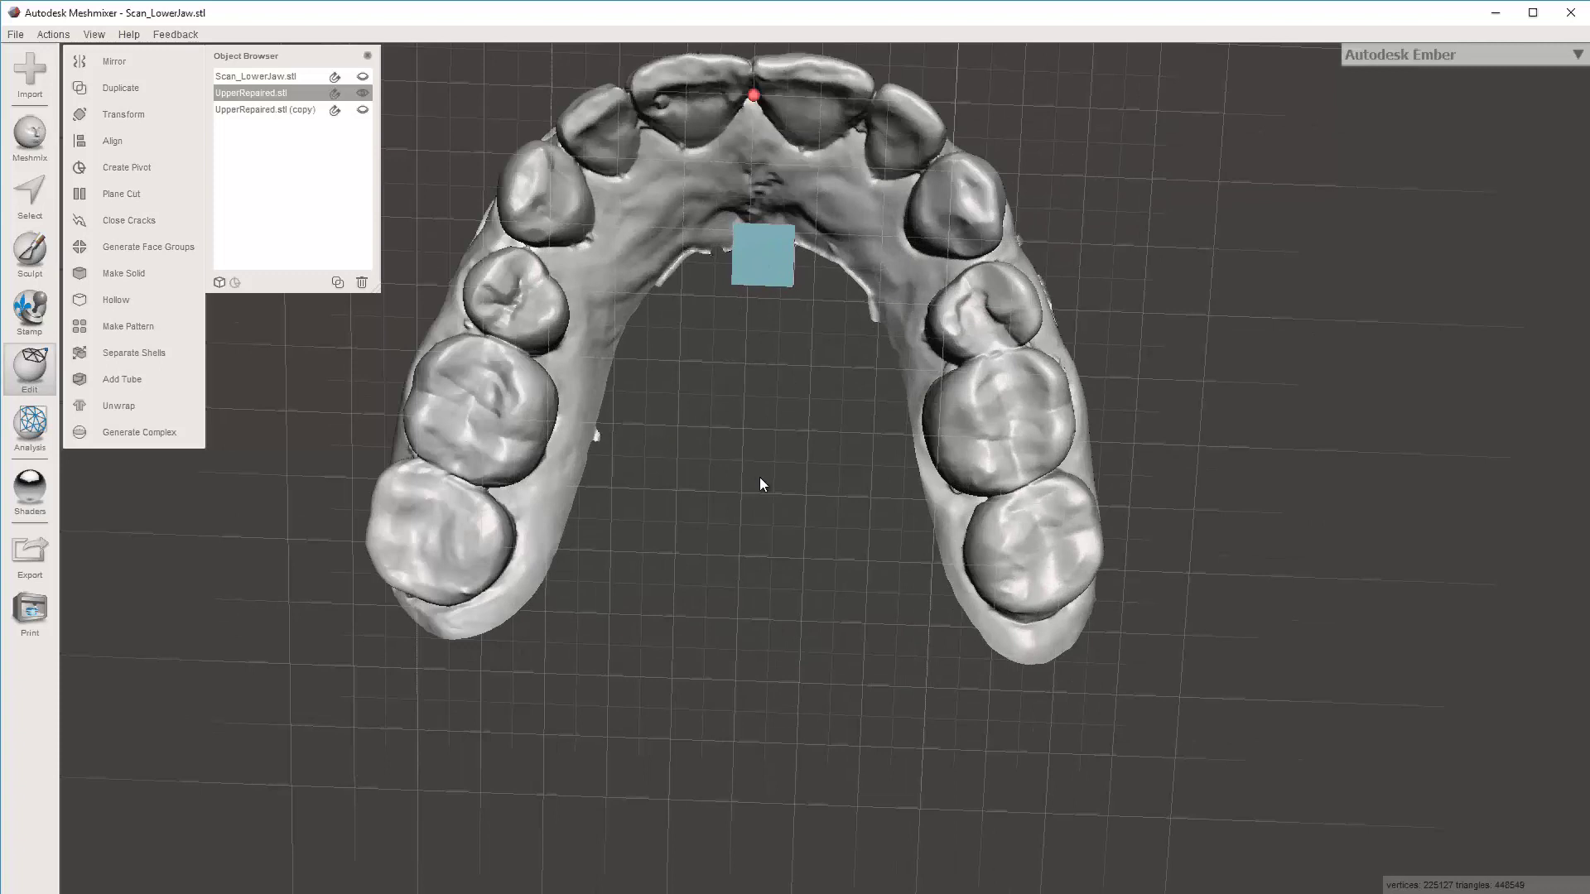
{"action": "right_click_drag", "start_coordinate": [763, 484], "coordinate": [983, 535]}
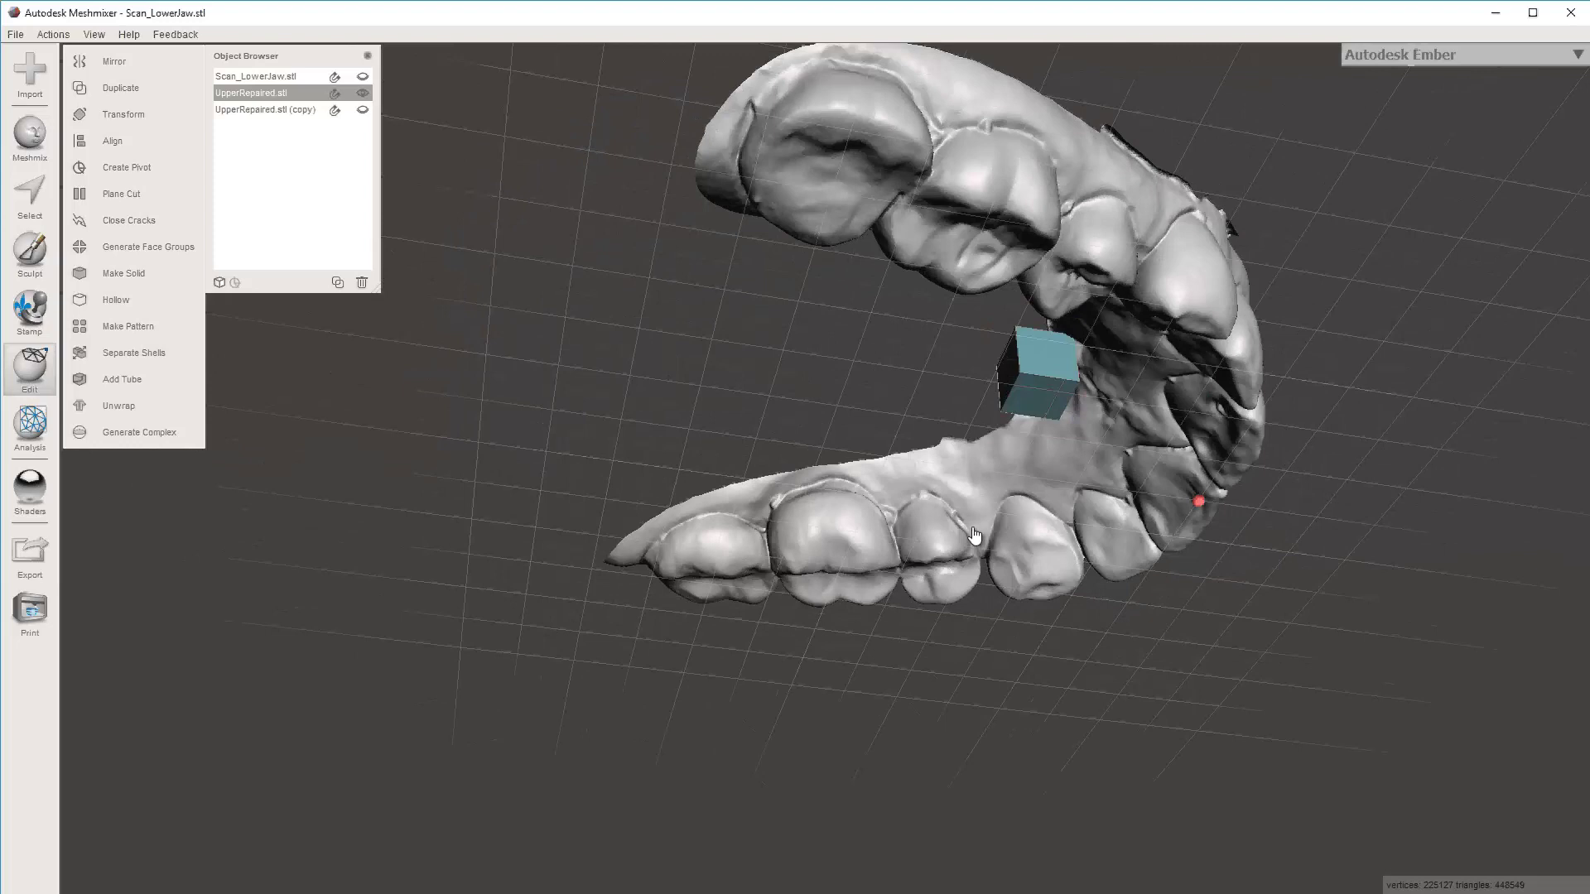
{"action": "right_click_drag", "start_coordinate": [889, 489], "coordinate": [1397, 208]}
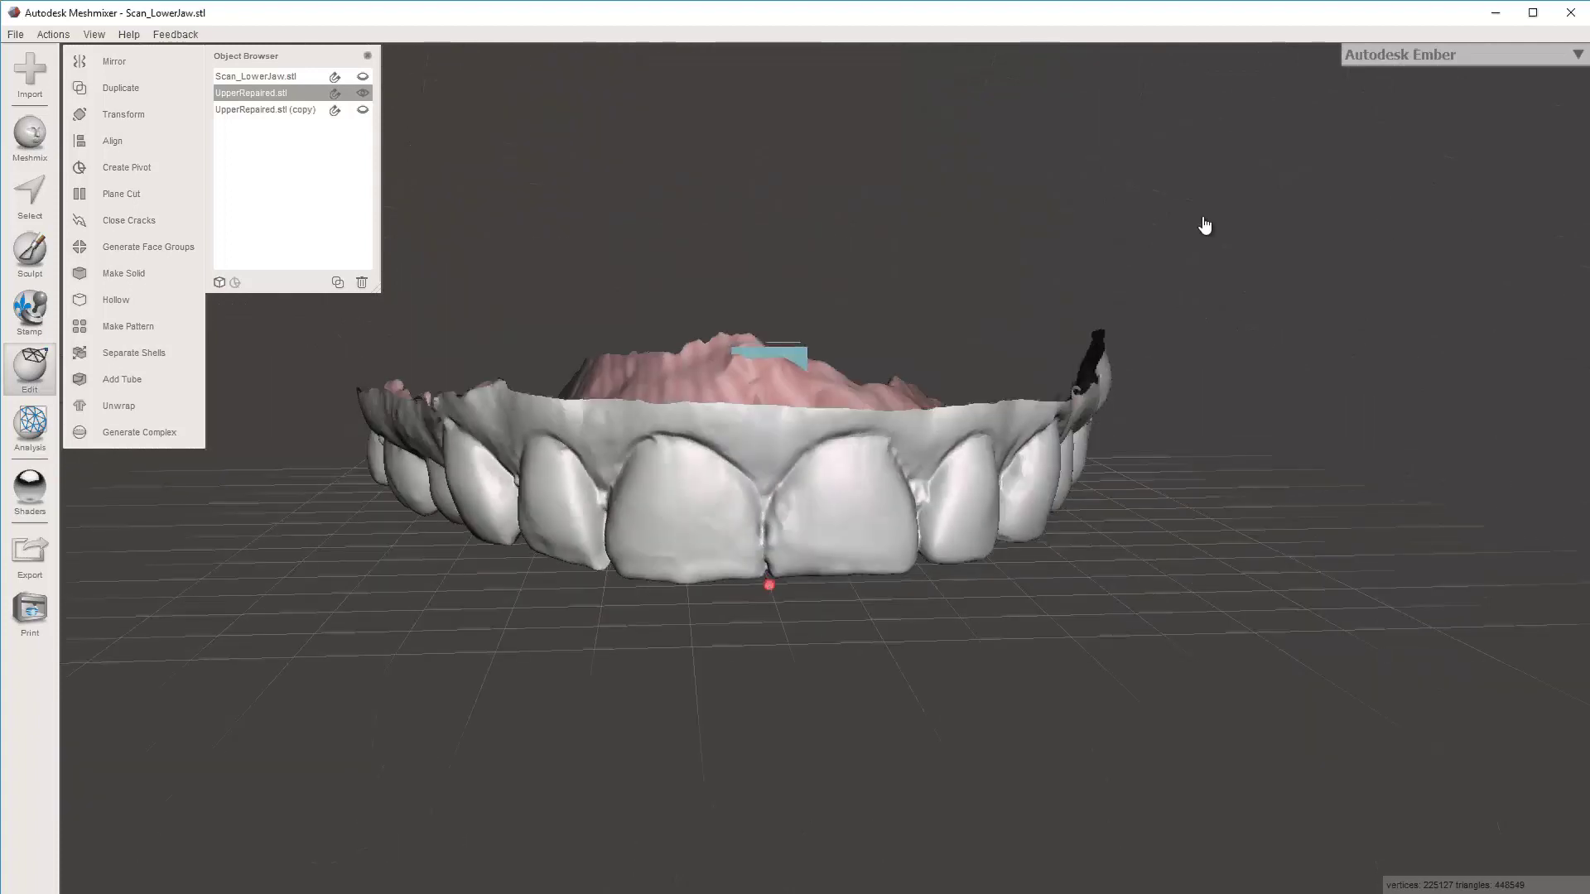